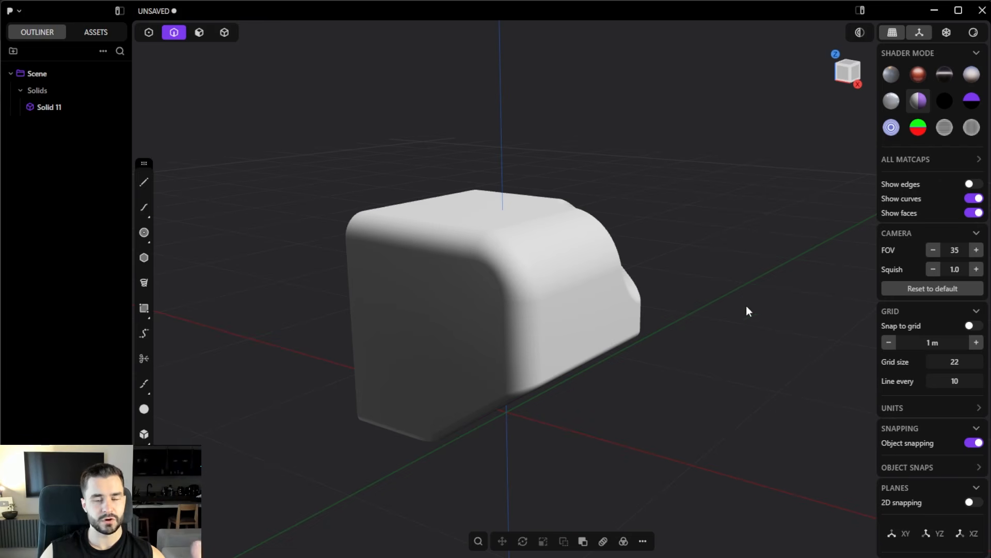
Turn off X-ray display for the cube and frame it in a close perspective view.
middle_drag(746, 305, 698, 305)
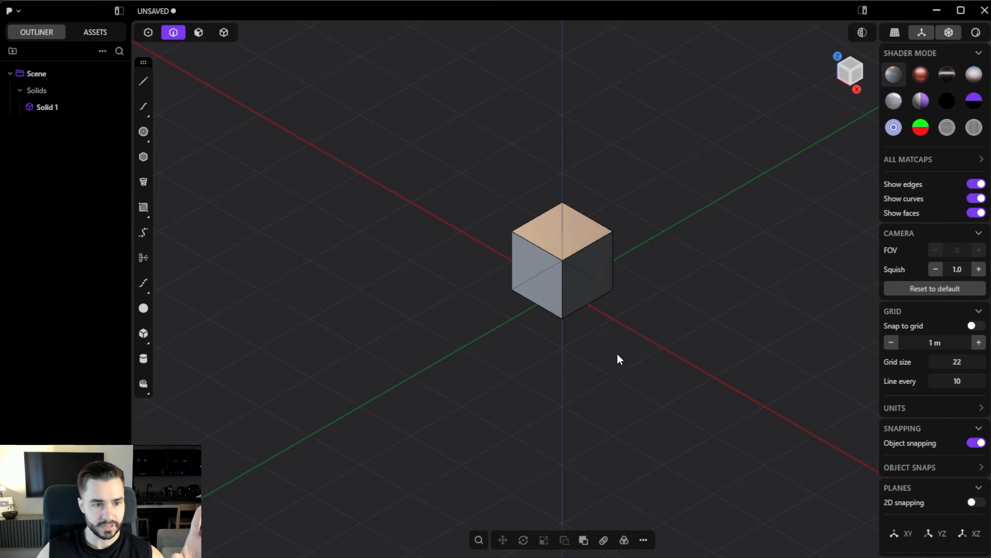
scroll(619, 353, up, 5)
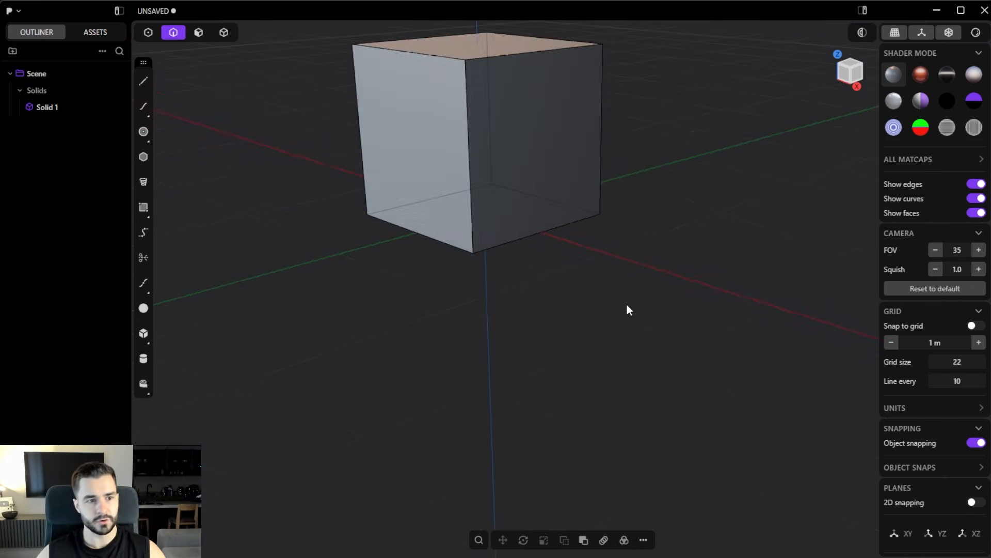
shift+middle_drag(576, 213, 634, 381)
key(alt+z)
shift+middle_drag(674, 298, 599, 290)
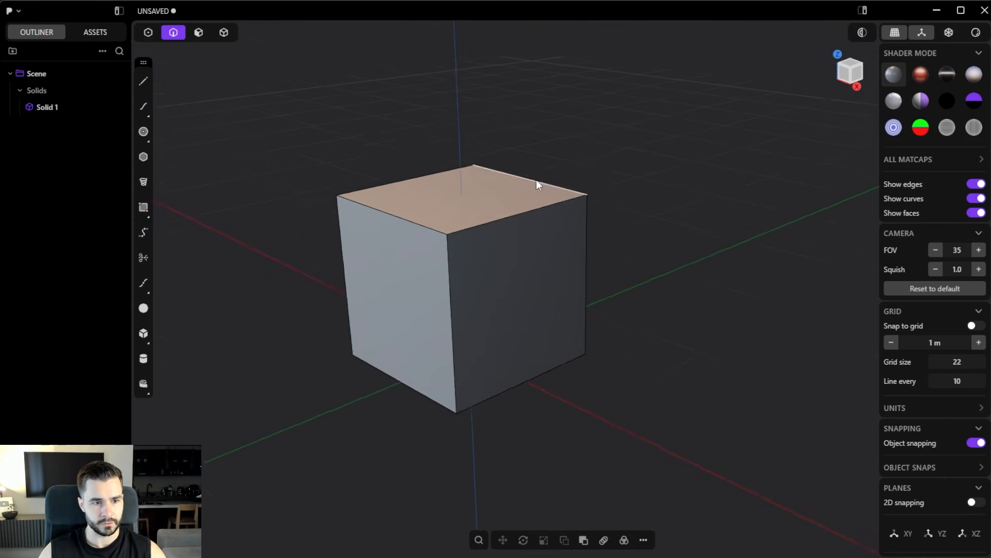
scroll(536, 180, up, 3)
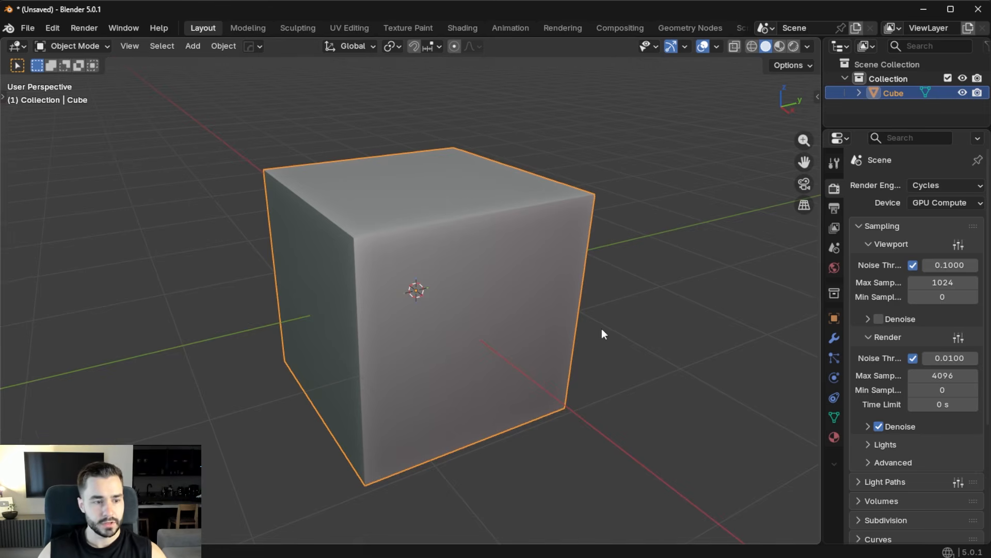
Switch to Blender and toggle the cube back and forth between Edit Mode and Object Mode with the mode pie menu.
middle_drag(602, 329, 622, 321)
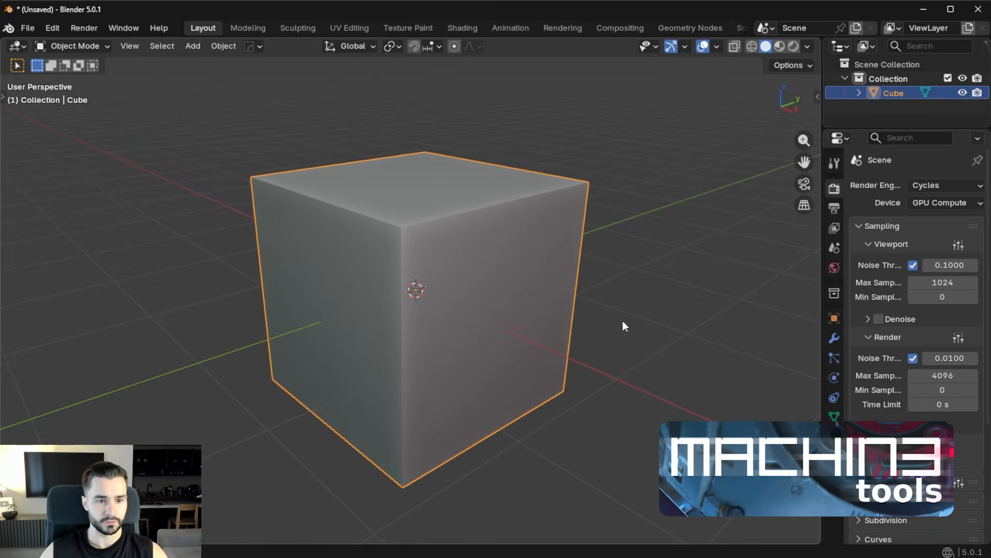
key(Tab)
click(509, 321)
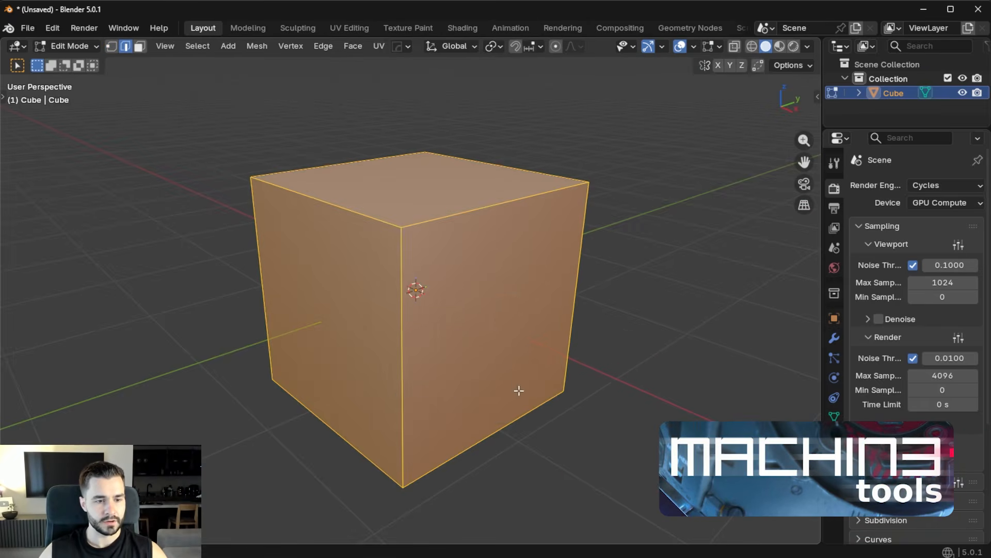
key(Tab)
click(540, 466)
key(Tab)
click(629, 447)
key(Tab)
key(Tab)
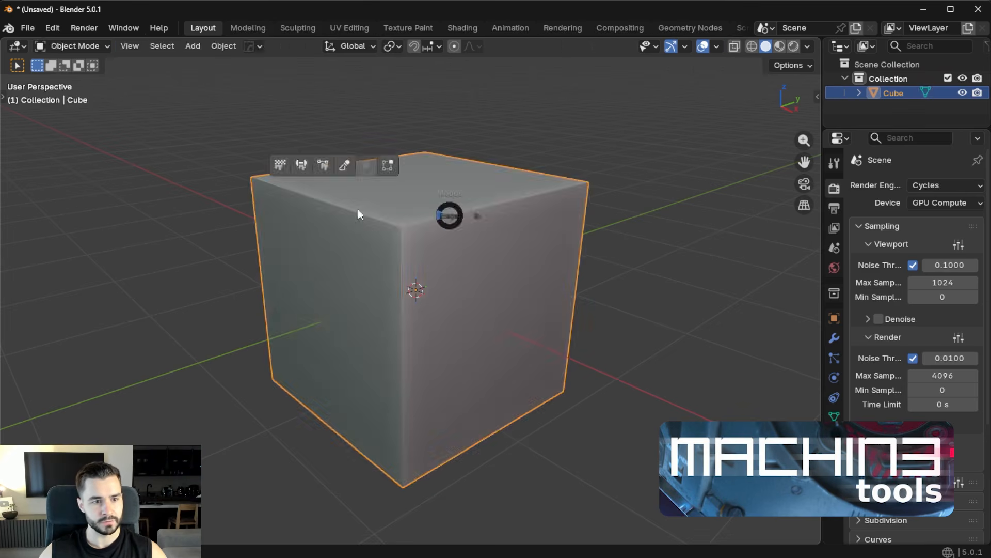
Use the mode pie menu to put the cube into vertex, face and finally edge selection in Edit Mode.
click(361, 215)
key(Tab)
click(714, 212)
key(Tab)
click(538, 389)
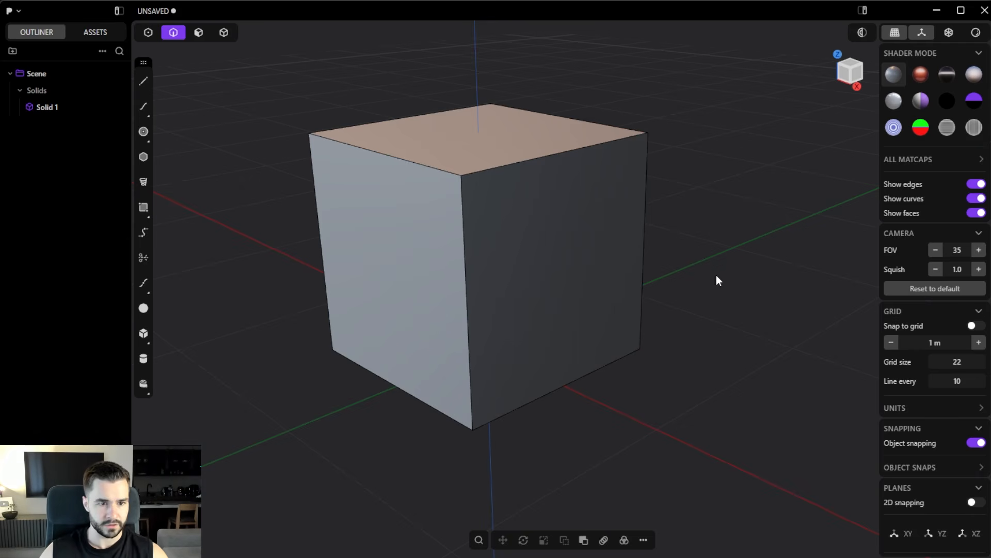
Switch to Plasticity and cycle the selection mode radial menu through Control Point, Edge, Face and Solid.
key(Tab)
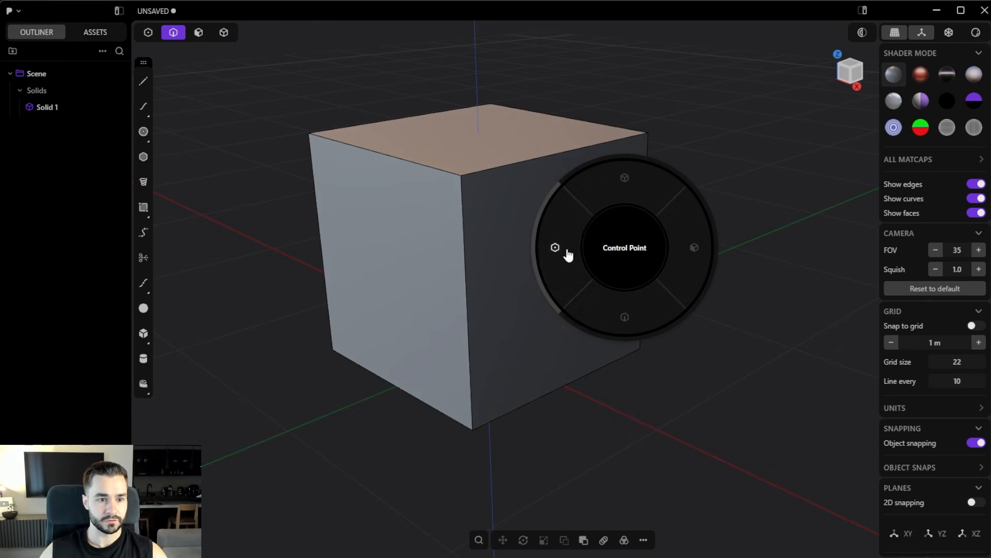
click(565, 249)
key(Tab)
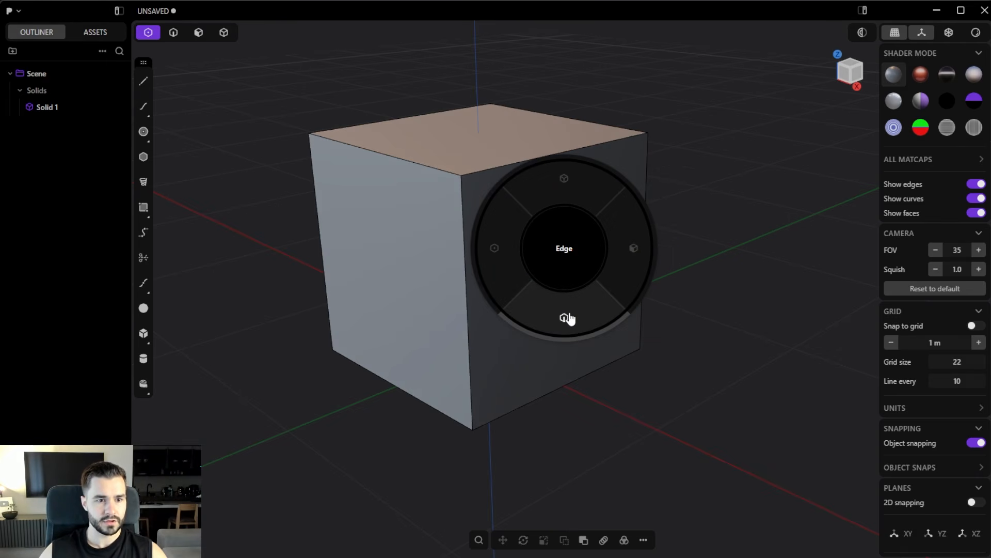
click(569, 313)
key(Tab)
click(633, 301)
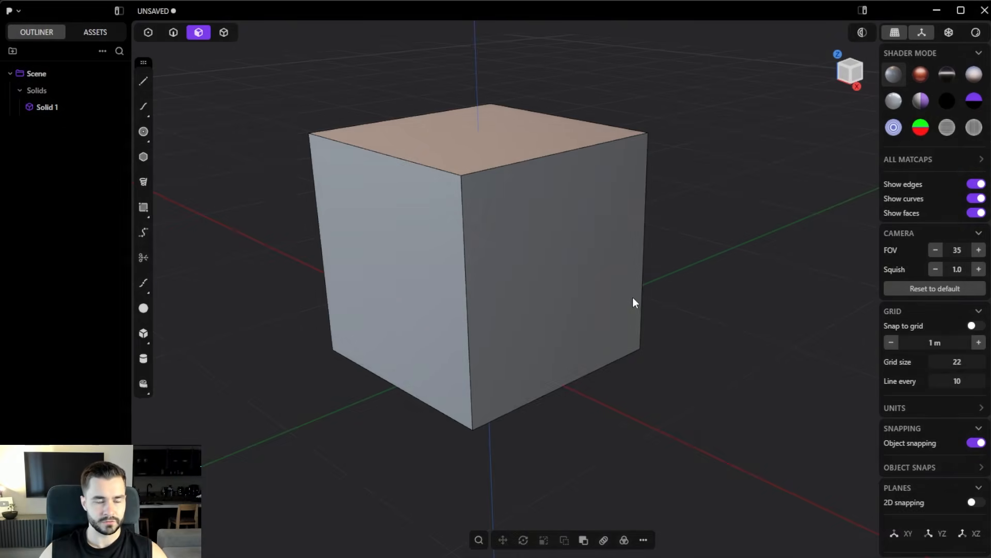
key(Tab)
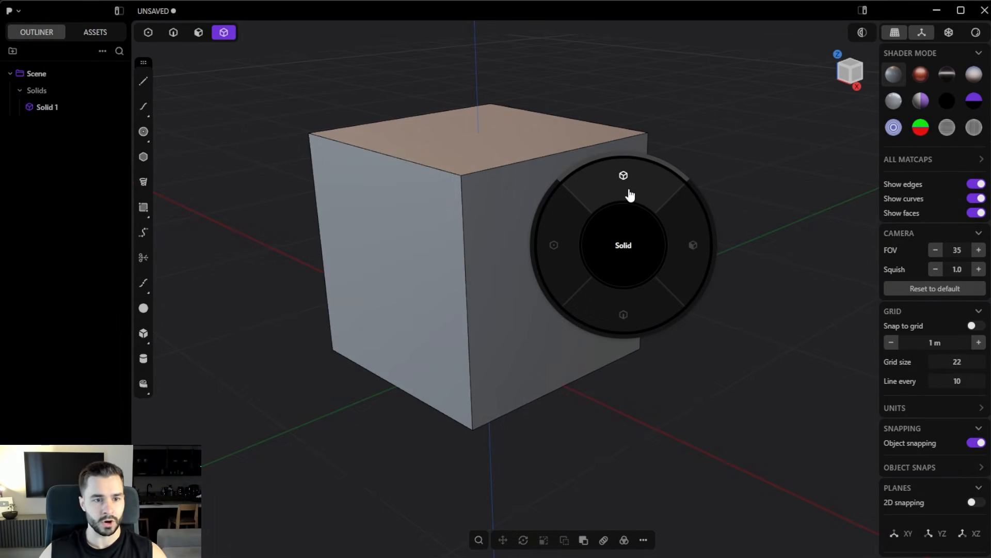
click(630, 195)
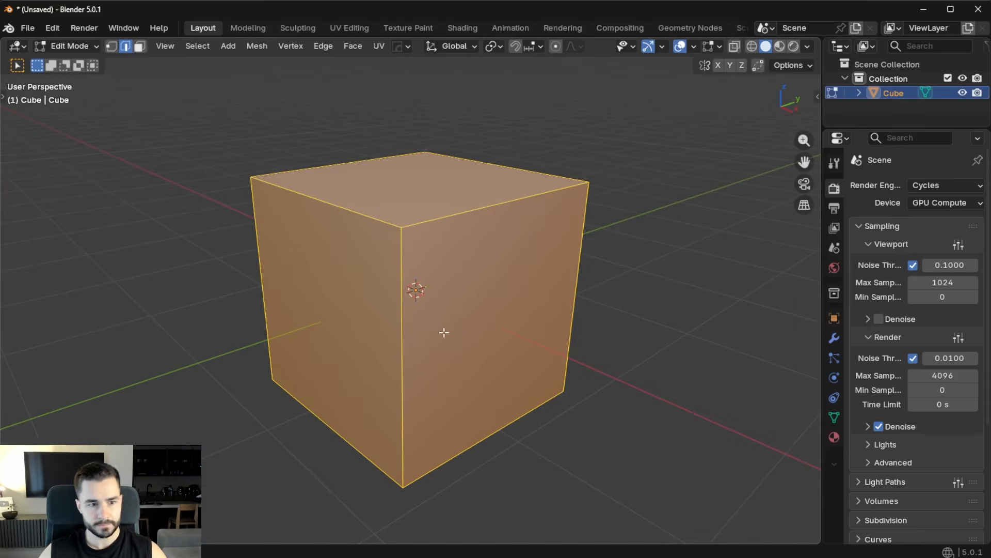
key(Tab)
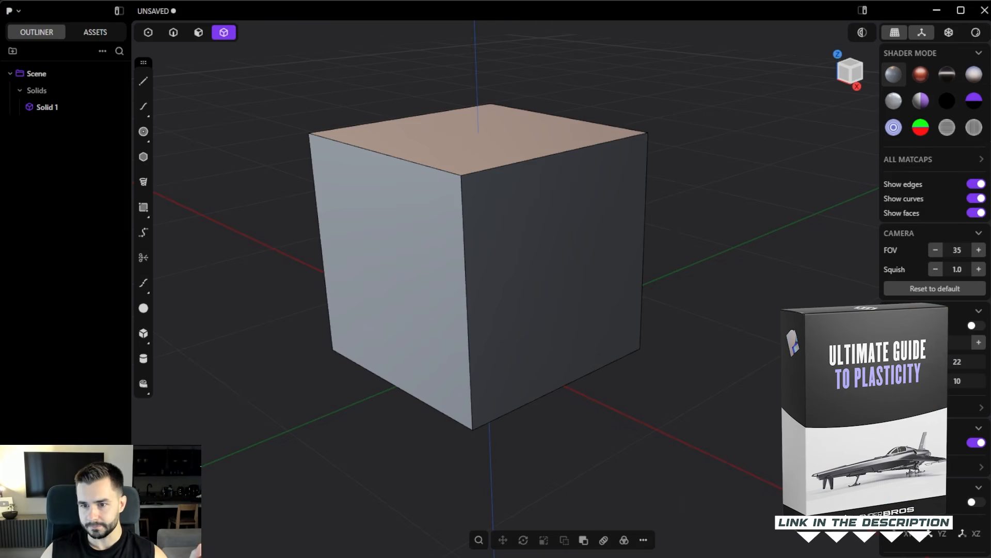
Bring the Selection-mode.radial.json text window over the viewport, enlarge it and set the text zoom to 120%.
drag(990, 196, 560, 92)
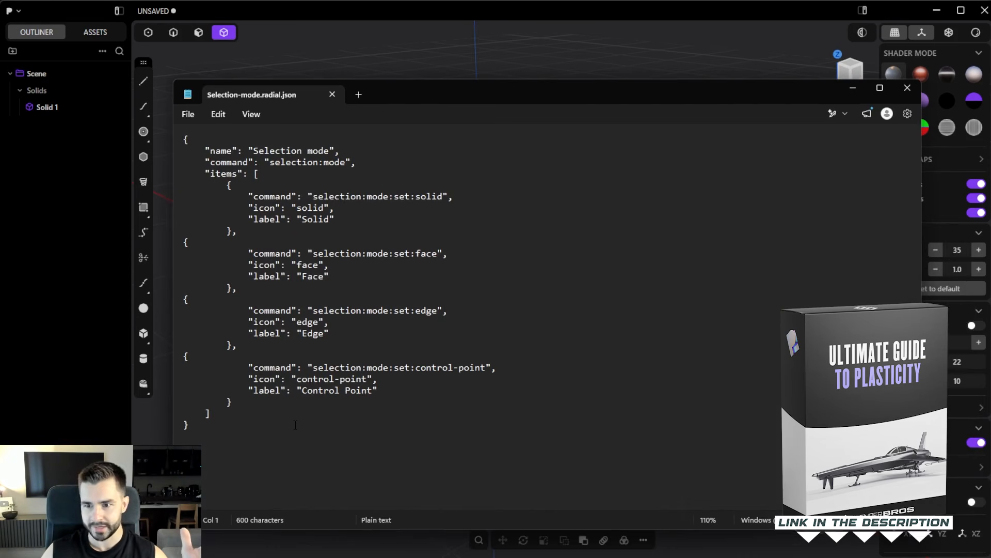
click(237, 345)
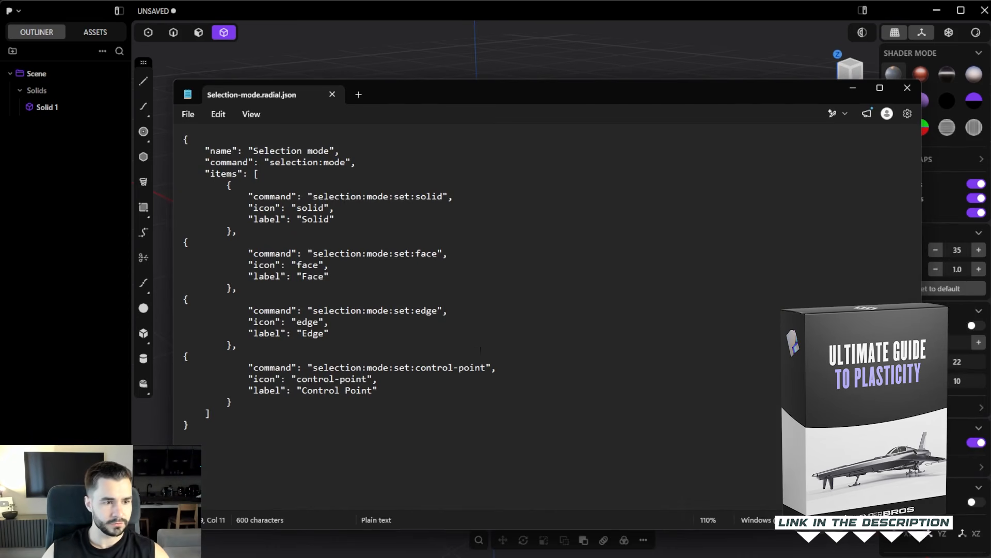
drag(175, 81, 36, 16)
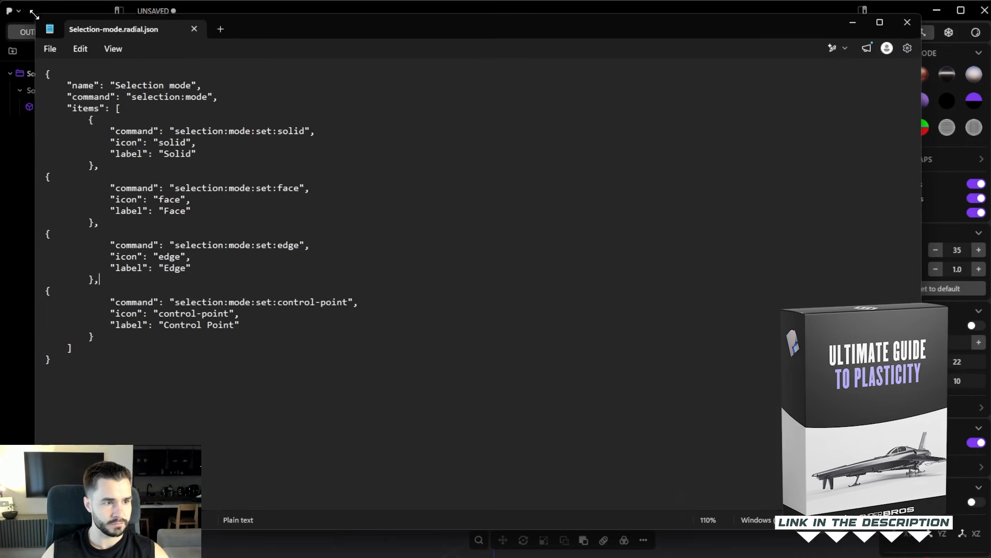
ctrl+scroll(473, 302, up, 1)
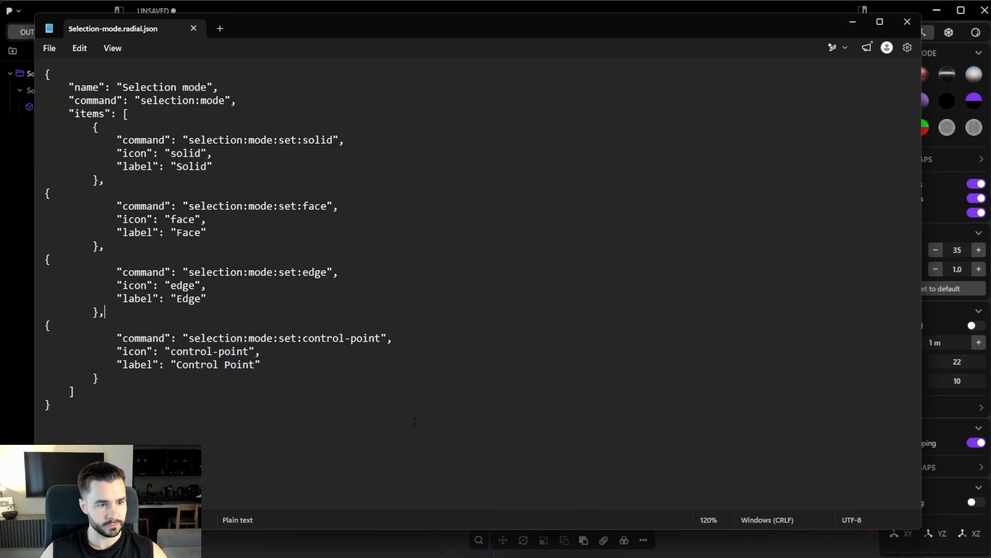
Review the full radial menu definition in Selection-mode.radial.json, highlighting all of its code, and move the text window out of the way.
drag(322, 407, 42, 64)
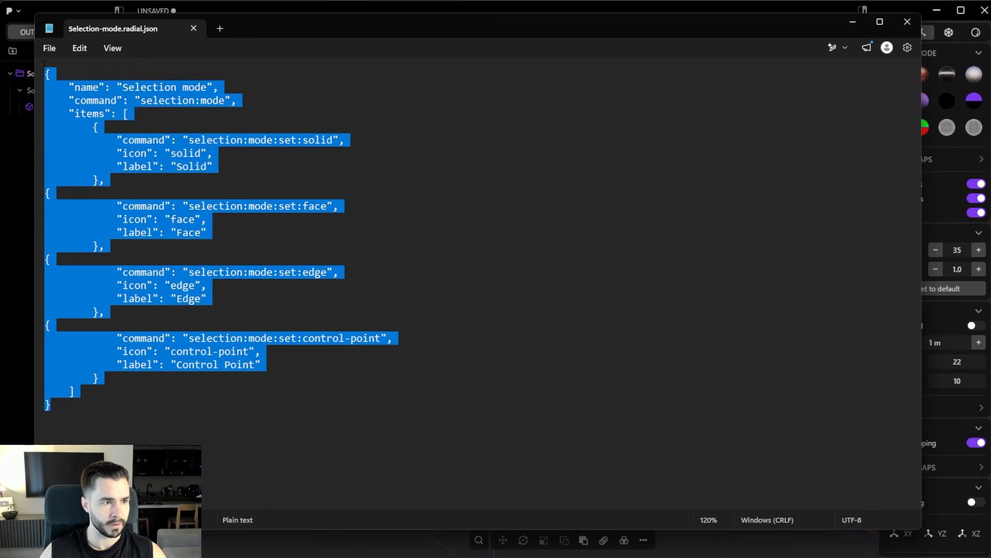
click(271, 283)
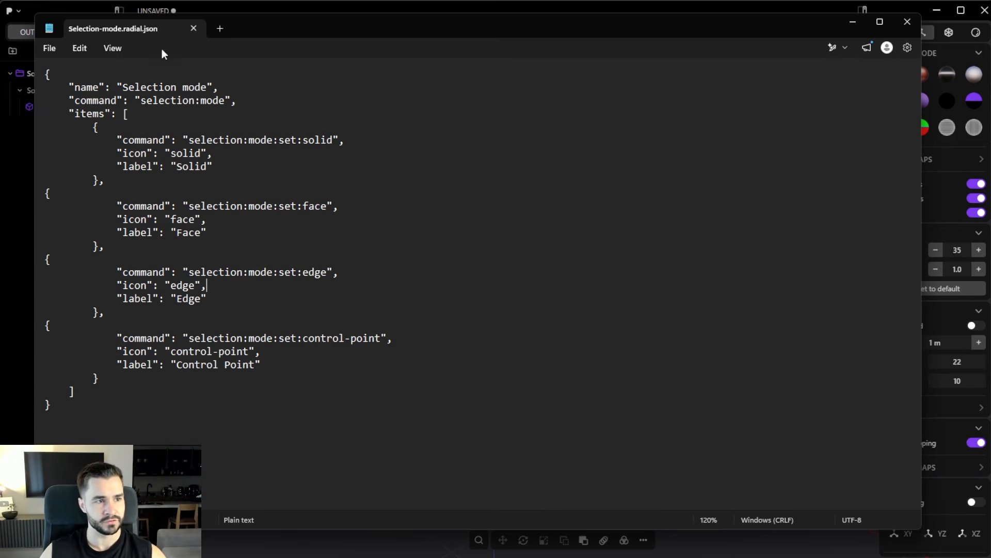
double_click(791, 20)
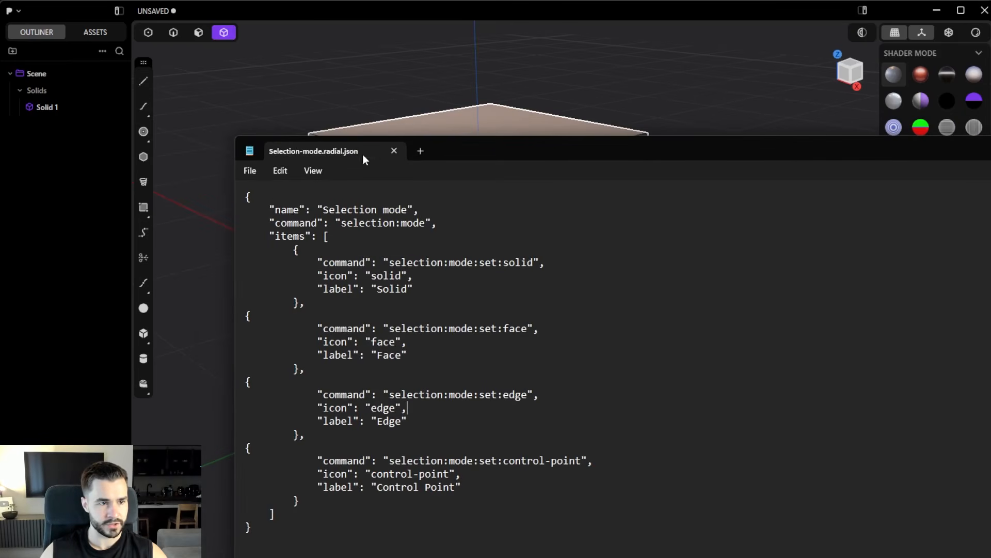
drag(256, 529, 229, 176)
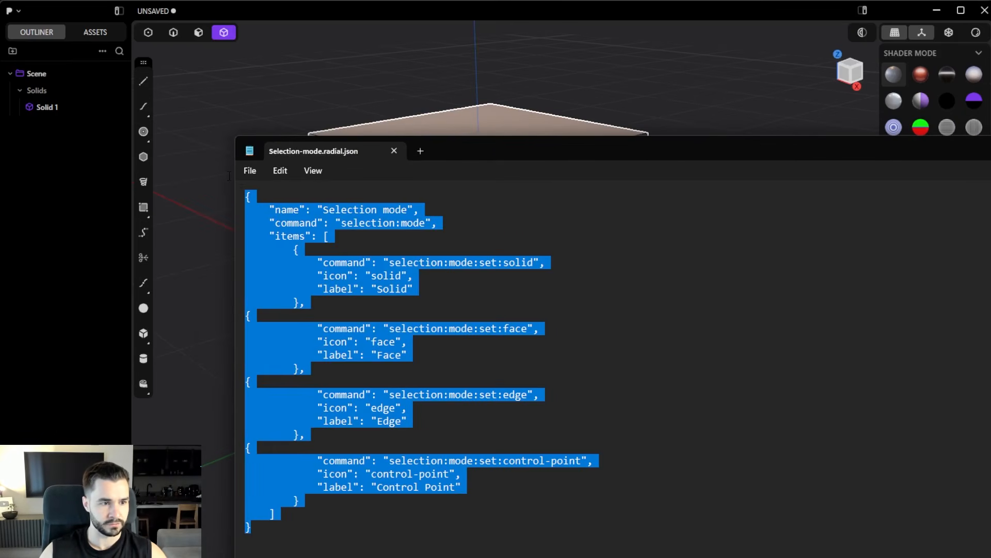
click(476, 277)
drag(488, 158, 990, 198)
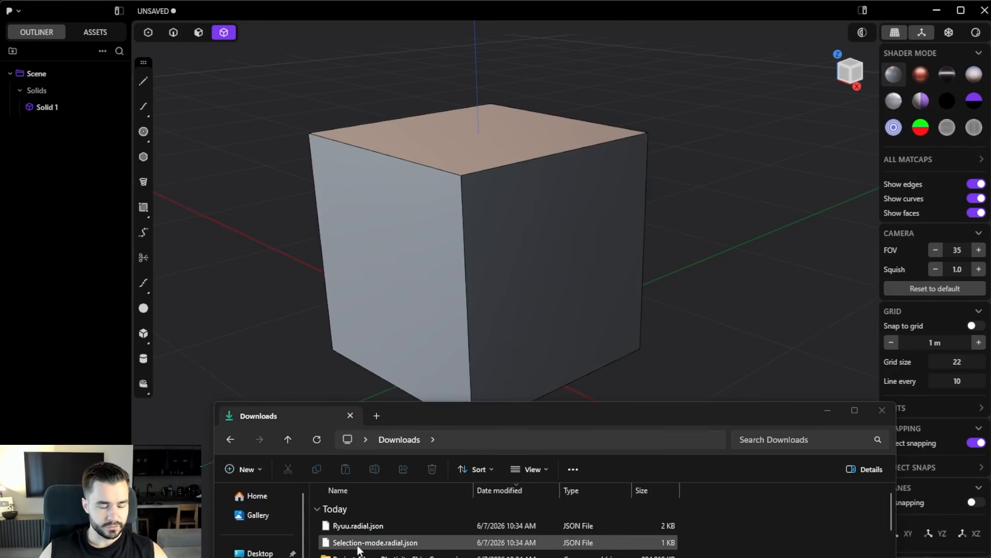
Try to import Selection-mode.radial.json from the Downloads folder into the Plasticity viewport, and close the folder window.
click(357, 547)
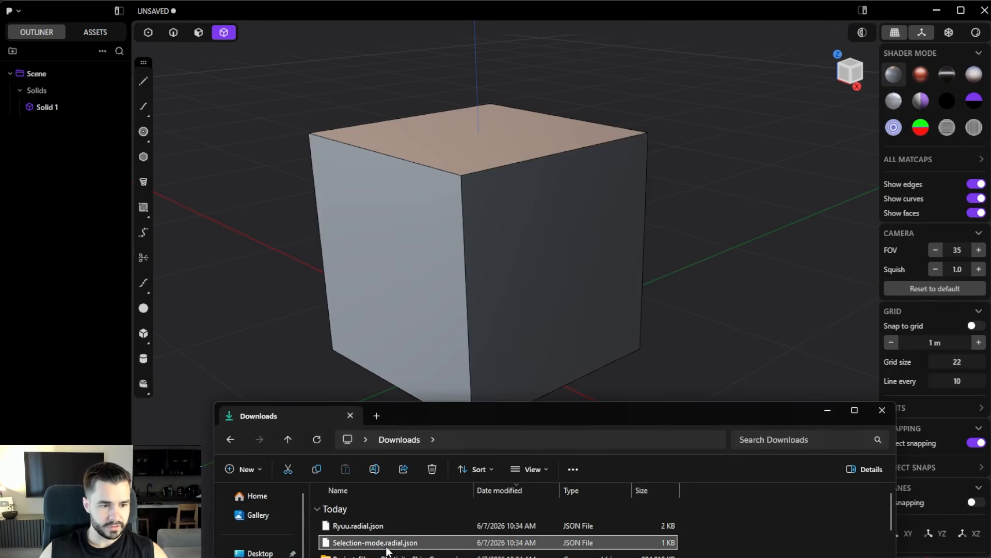
drag(398, 545, 525, 270)
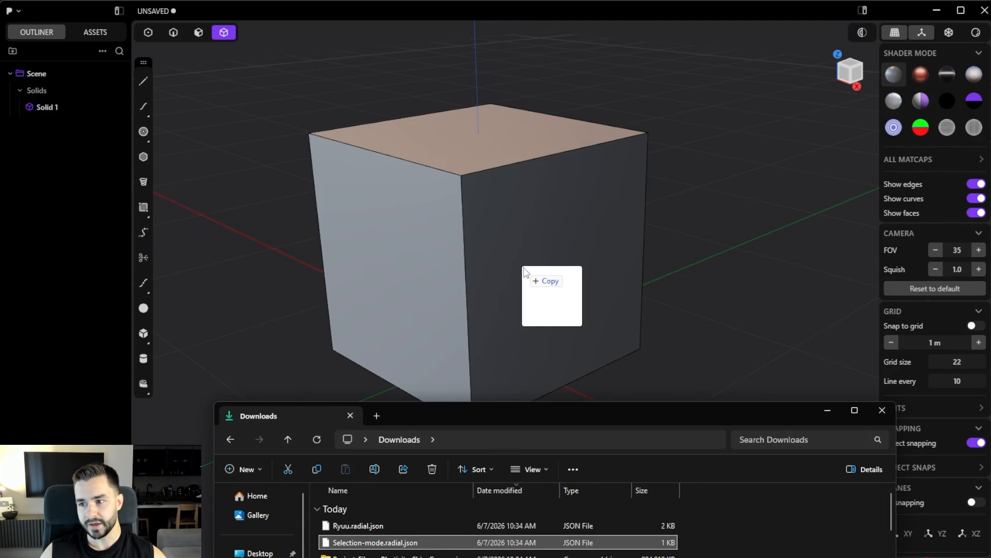
drag(524, 271, 525, 272)
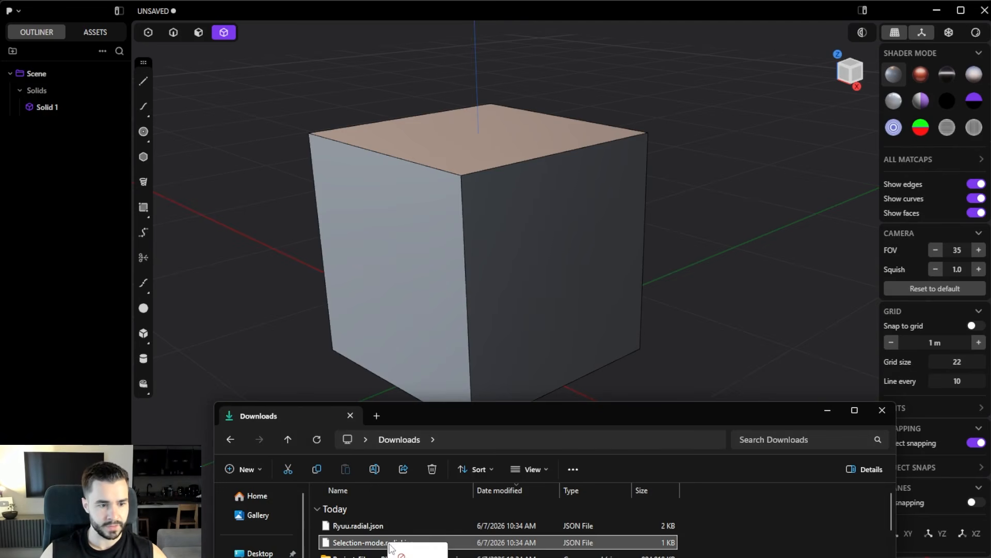
click(882, 410)
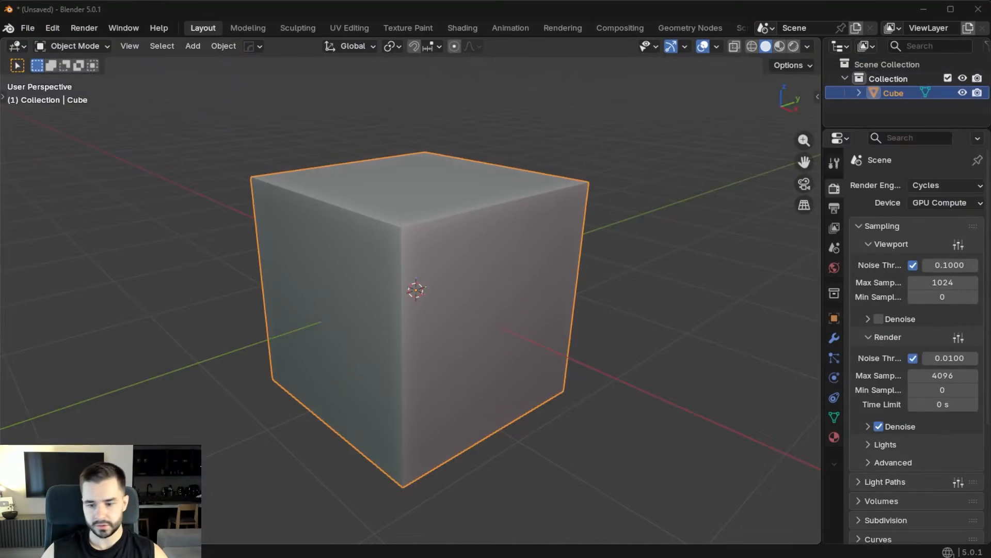
Switch to the newly started Plasticity window, widen it to fill the screen and show the default cube in perspective.
key(alt+Tab)
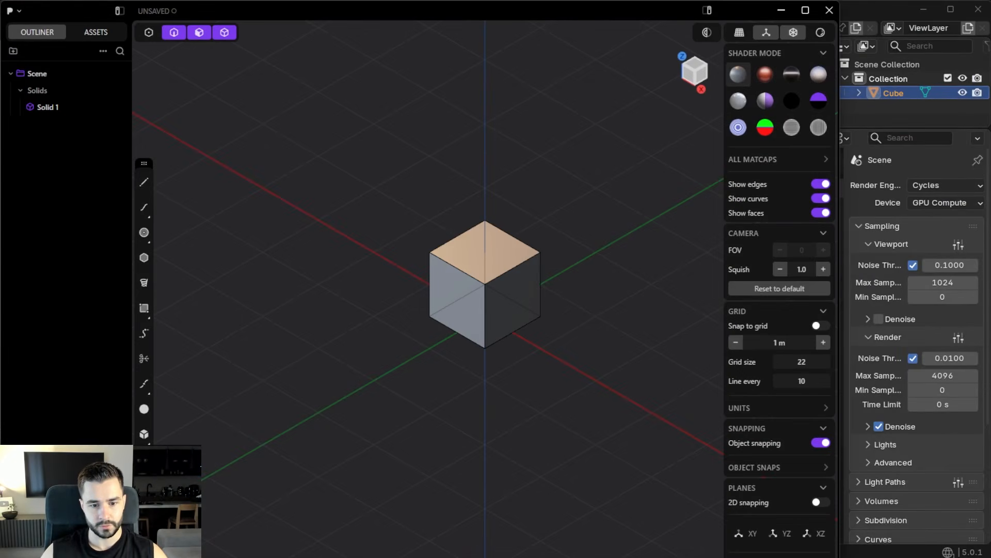
drag(839, 557, 990, 557)
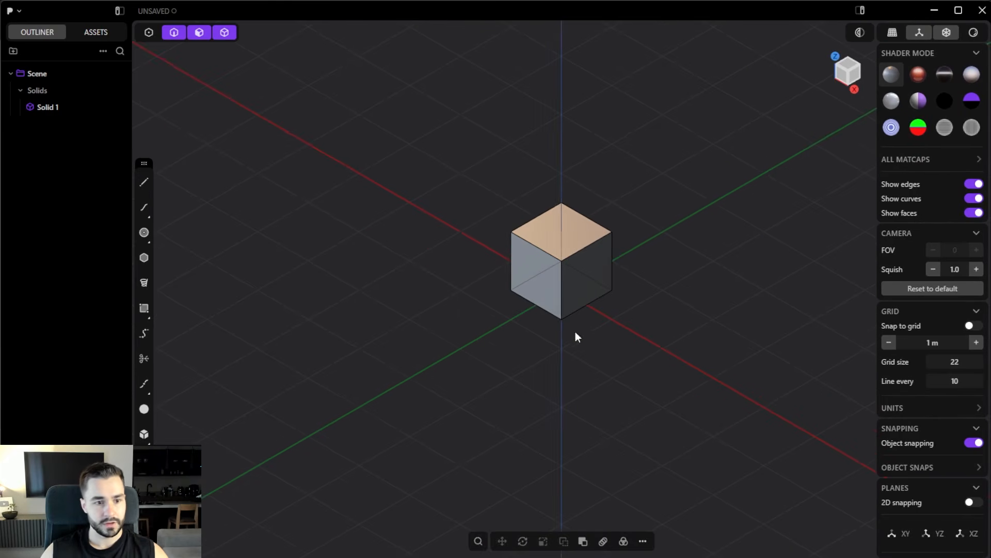
scroll(575, 331, up, 5)
middle_drag(575, 332, 530, 367)
key(KP_5)
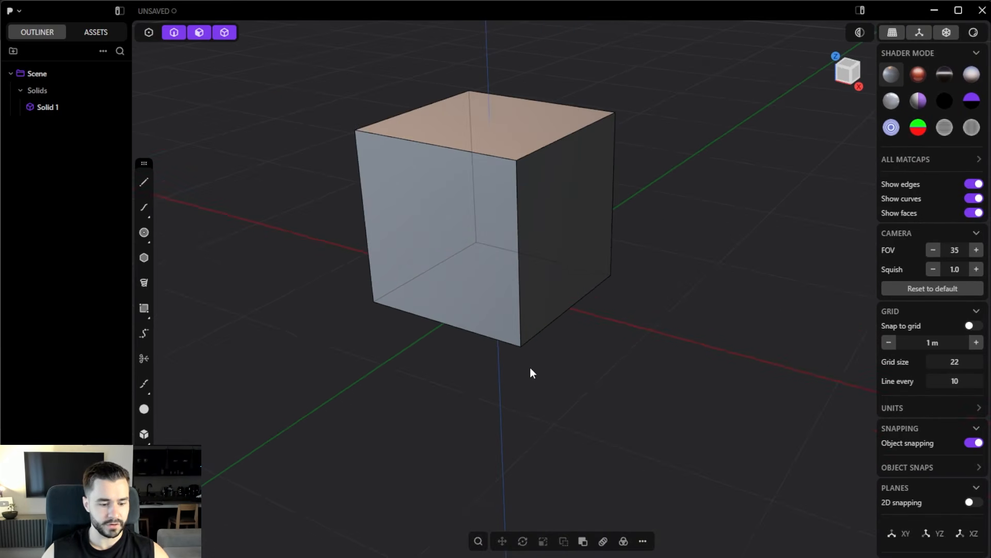
key(Tab)
key(Escape)
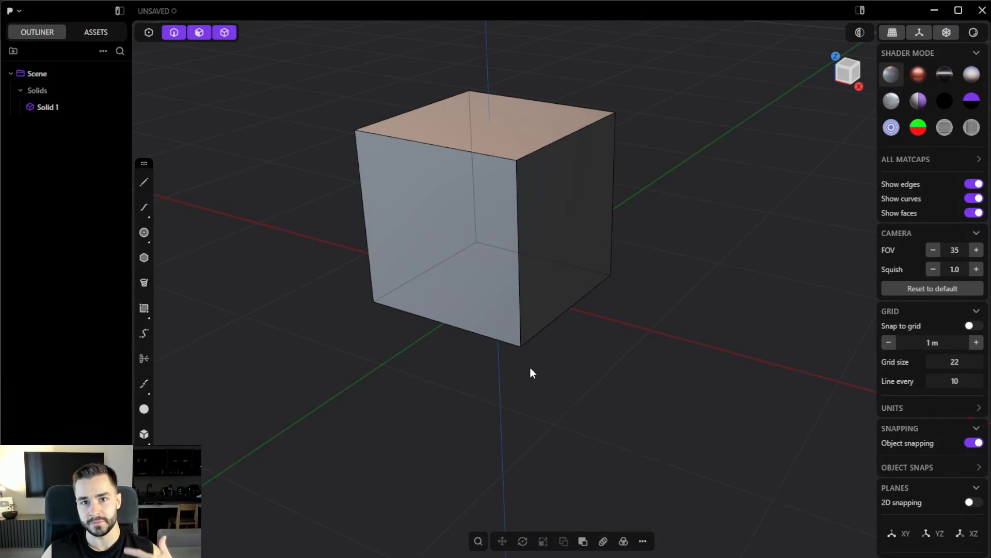
middle_drag(522, 331, 581, 294)
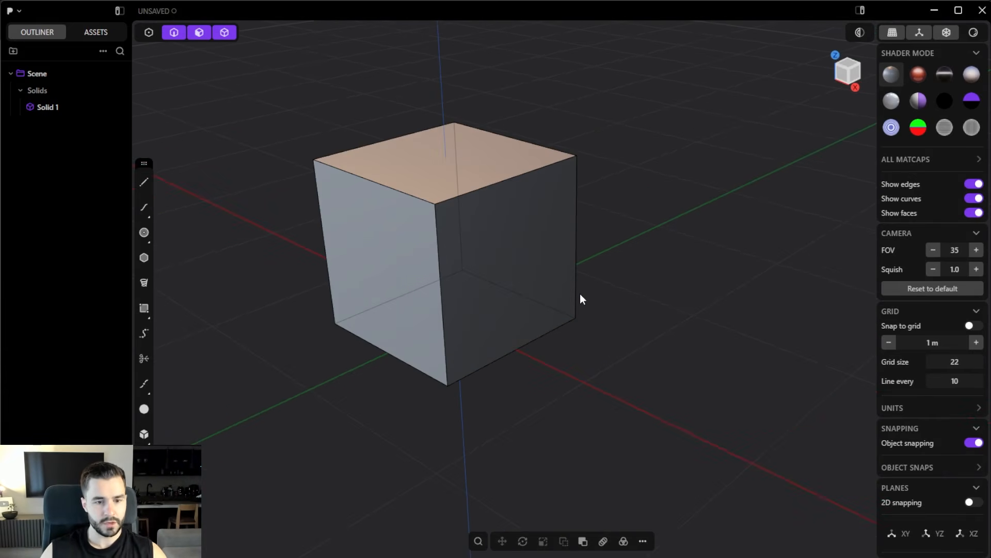
Find the Selection mode radial menu command, remove its existing shortcut and assign Tab as its shortcut.
text(f)
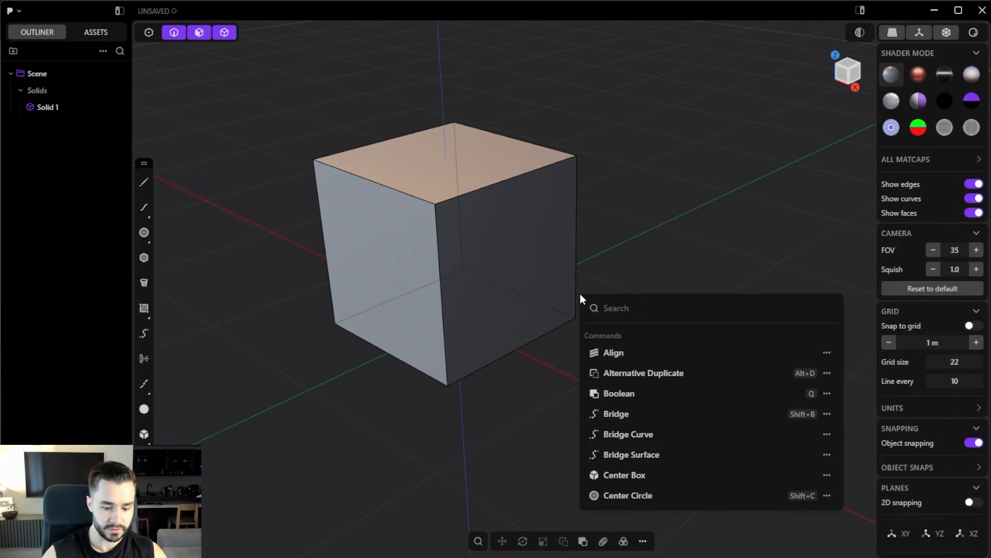
text(menu)
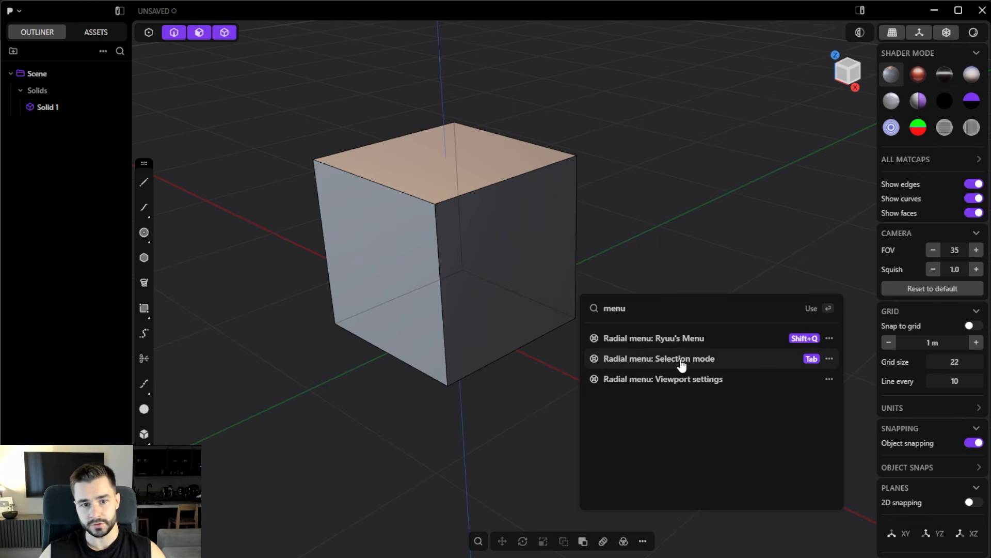
click(829, 359)
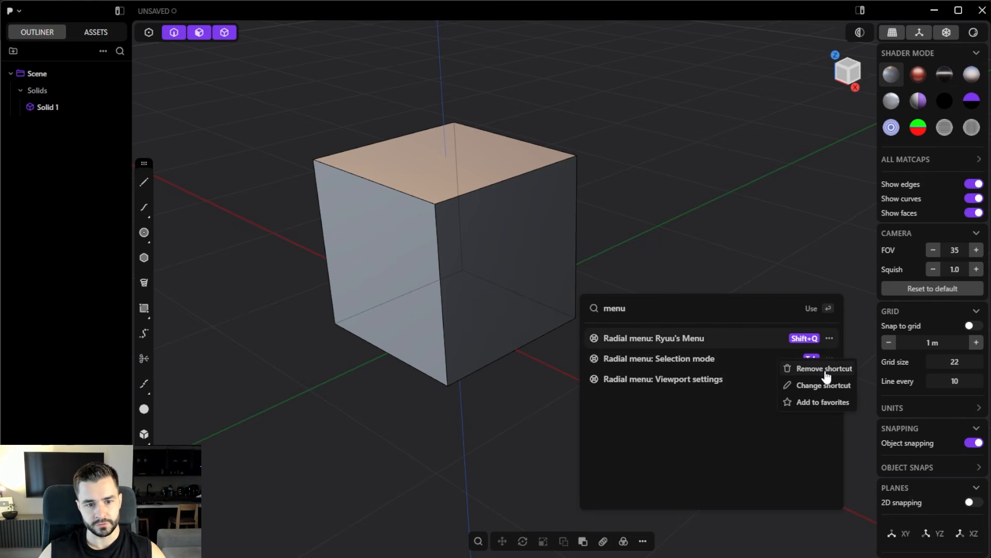
click(825, 369)
click(830, 359)
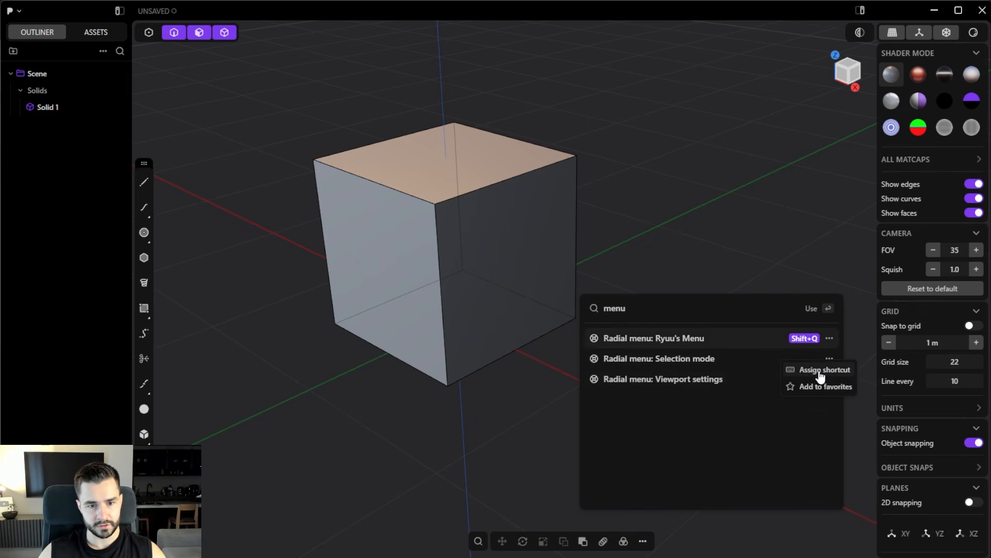
click(822, 374)
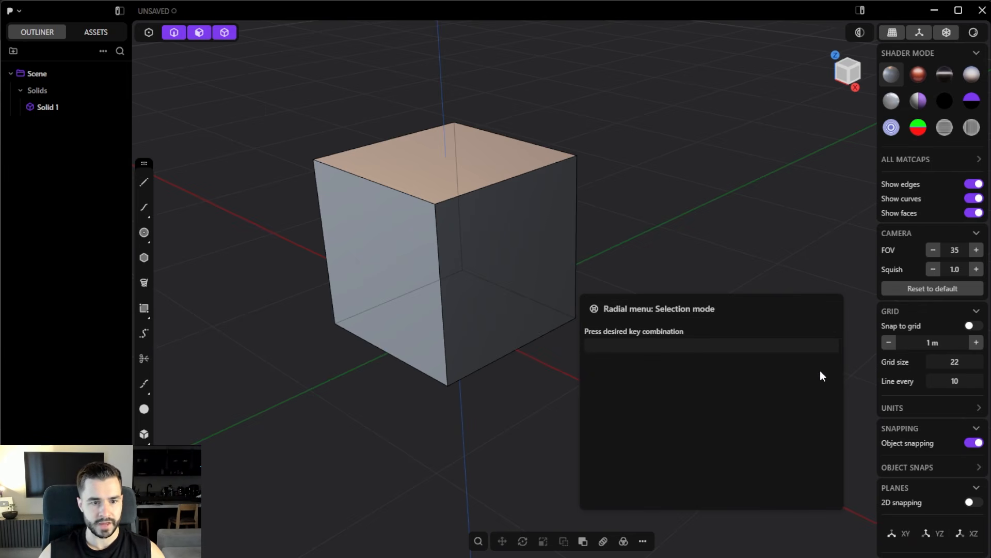
key(Tab)
Switch to Blender and toggle the cube from Object Mode to Edit Mode and back.
middle_drag(750, 278, 645, 263)
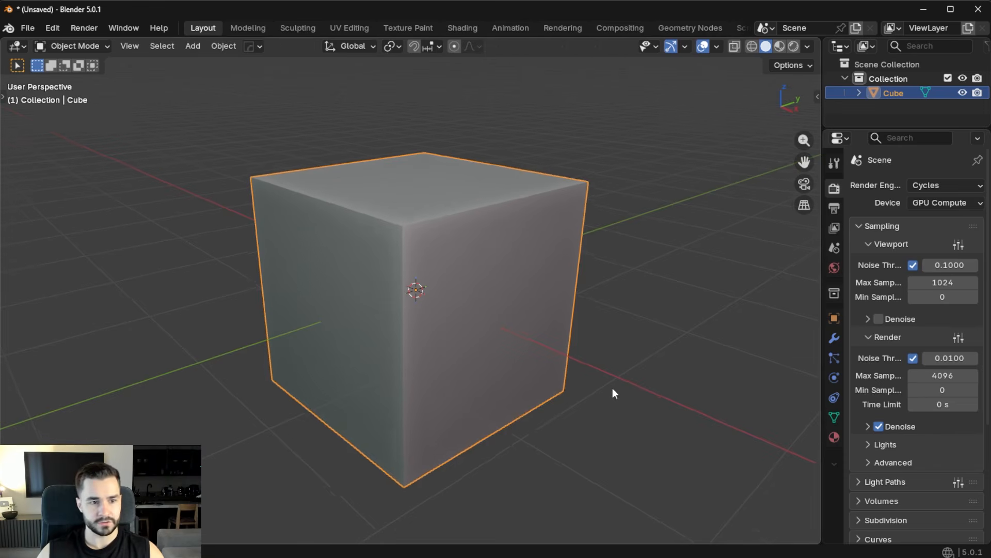
key(Tab)
mouse_move(576, 317)
middle_down()
mouse_move(542, 309)
mouse_move(590, 316)
middle_up()
key(Tab)
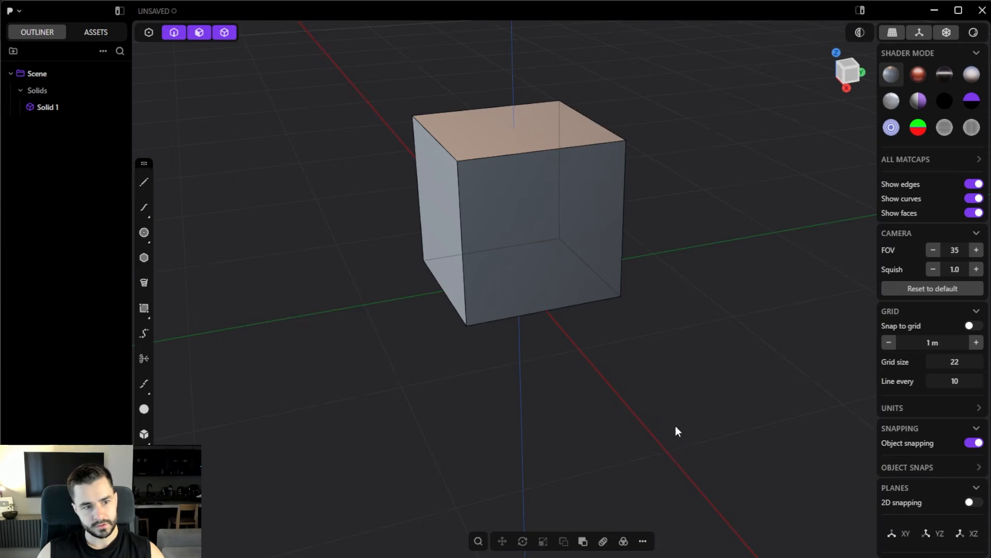
Switch to Plasticity and cycle the selection mode from points to edges, faces and solids, choosing the first two from the radial menu.
key(Tab)
click(376, 262)
middle_drag(539, 283, 611, 280)
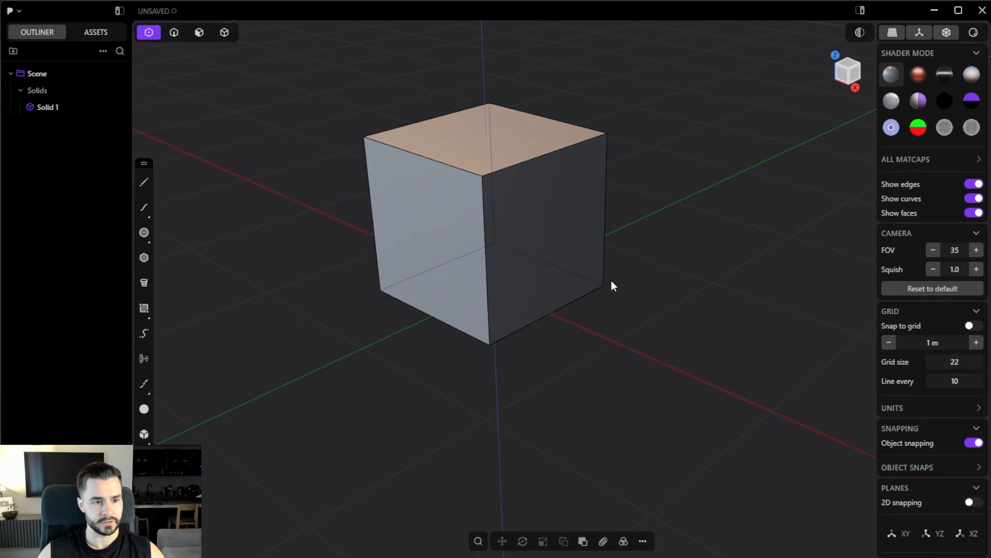
key(Tab)
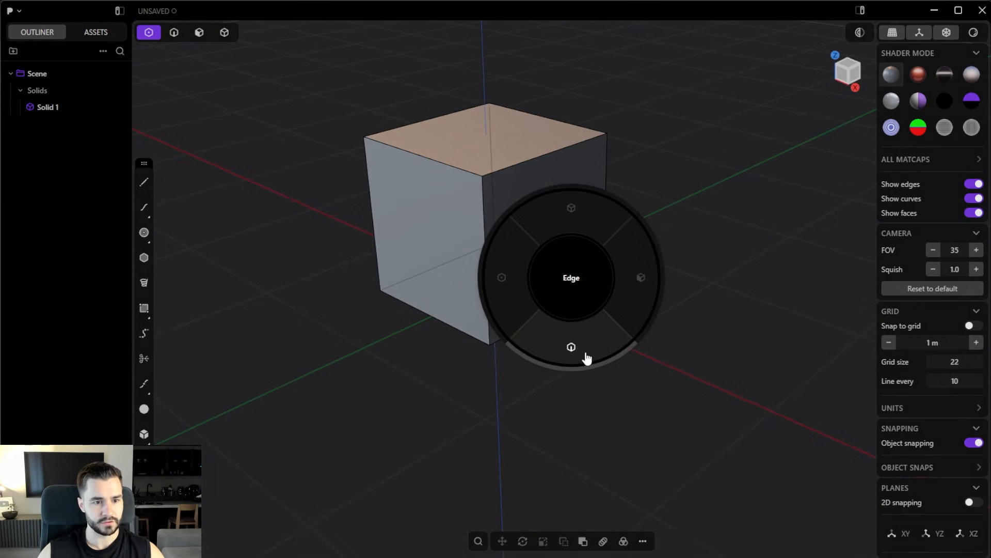
click(570, 348)
key(3)
key(4)
middle_drag(692, 336, 629, 206)
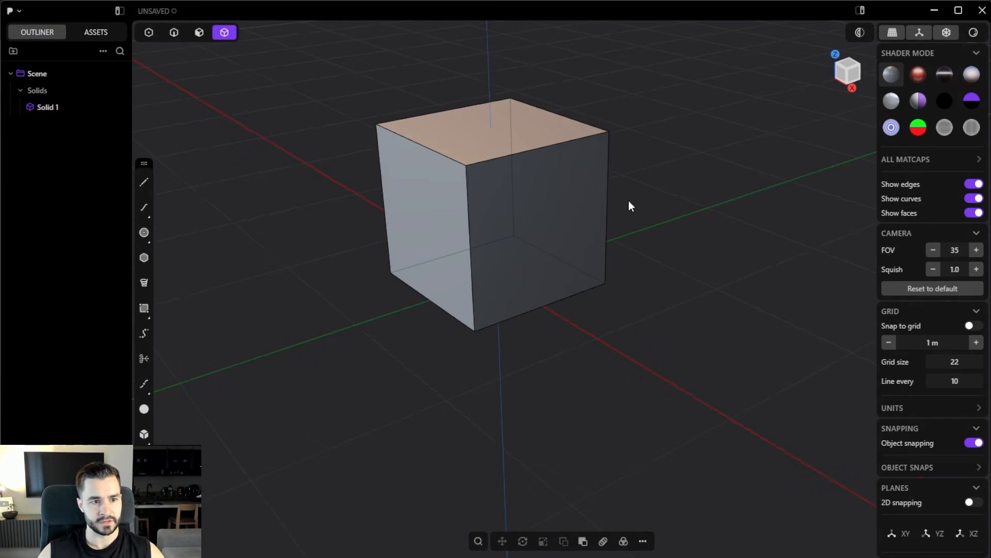
key(Tab)
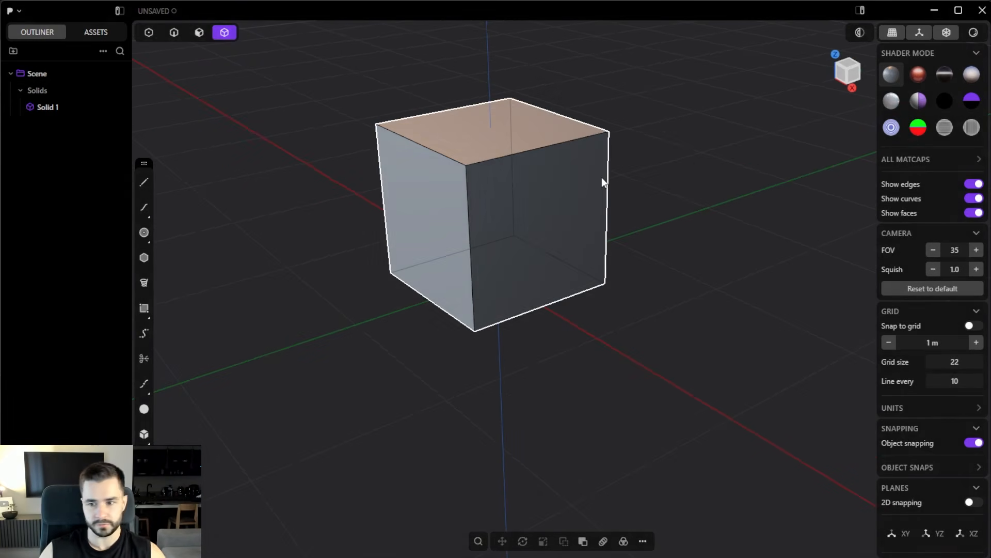
shift+middle_drag(602, 177, 609, 228)
scroll(609, 233, up, 3)
scroll(646, 211, down, 5)
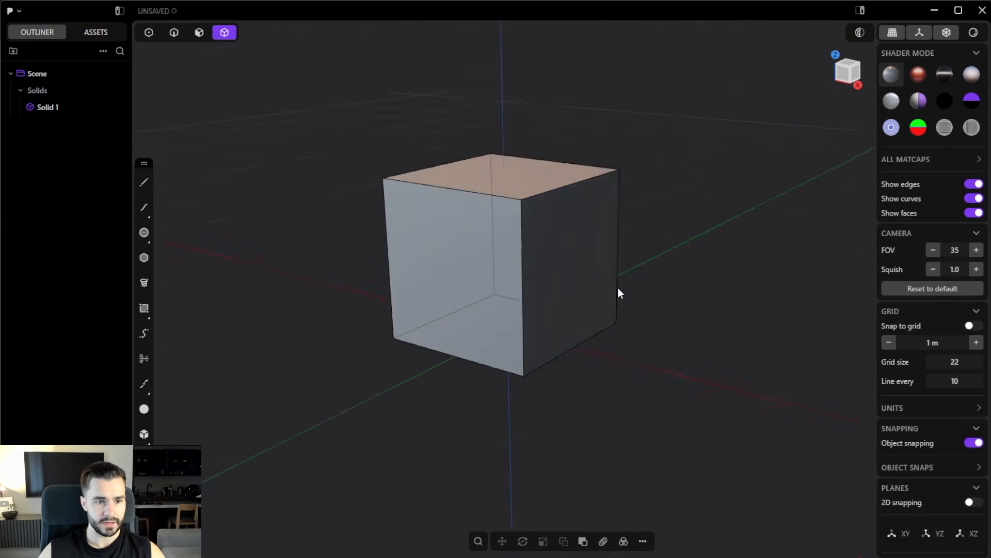
scroll(528, 303, up, 8)
scroll(524, 338, down, 5)
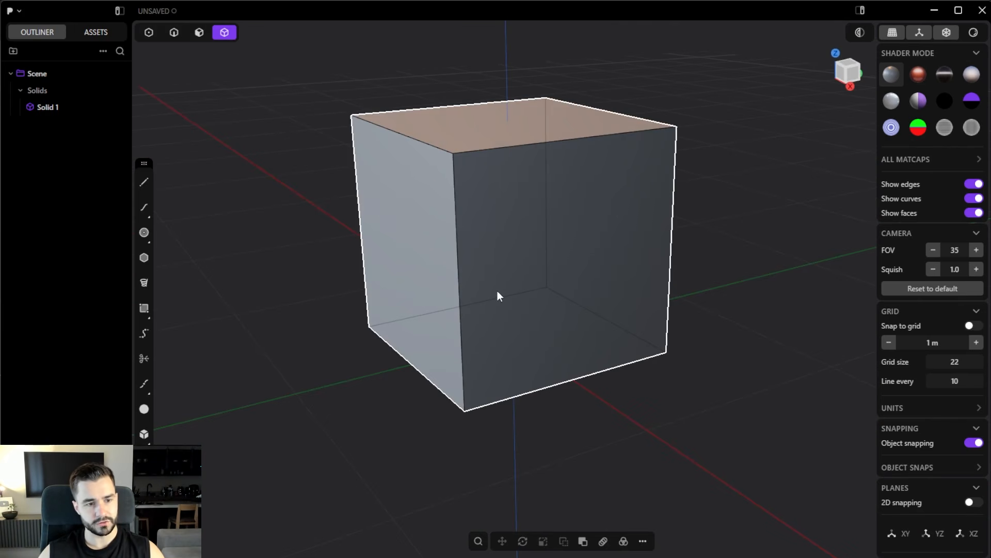
middle_drag(720, 258, 735, 265)
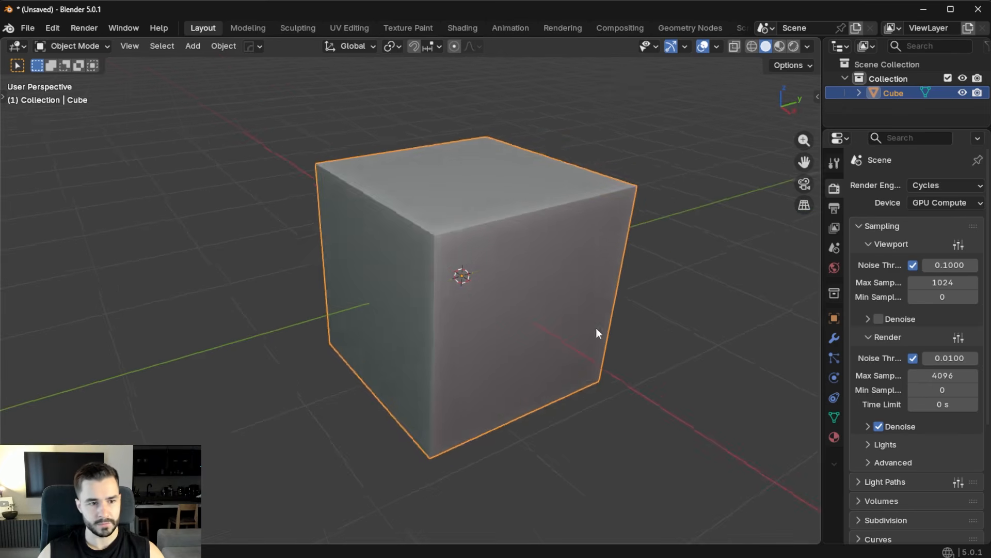
Toggle X-ray display on the cube in Blender, and turn X-ray off in the Plasticity viewport.
key(alt+z)
mouse_move(598, 327)
middle_down()
mouse_move(618, 299)
mouse_move(603, 308)
middle_up()
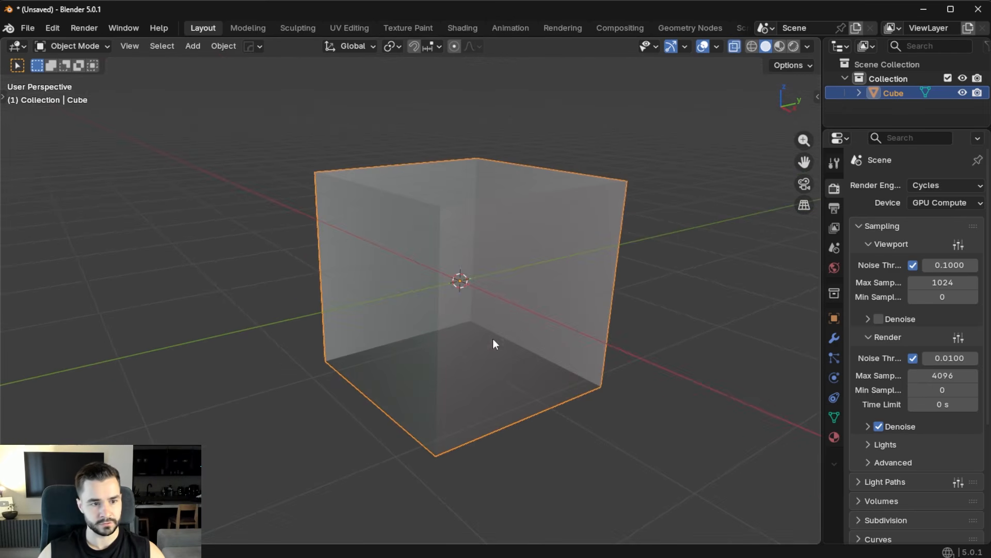
key(alt+z)
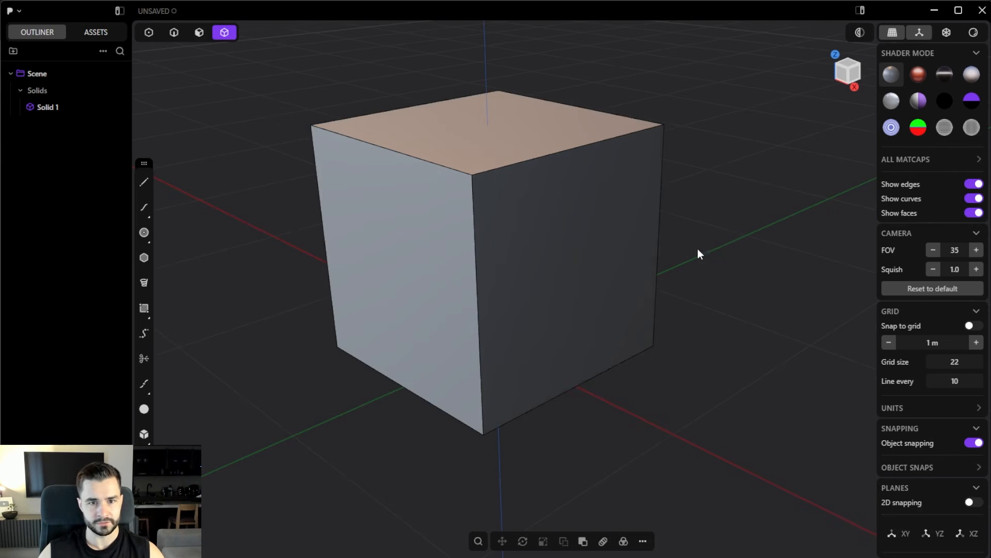
Apply the half grey, half purple matcap to the Plasticity viewport shading.
shift+middle_drag(705, 203, 660, 218)
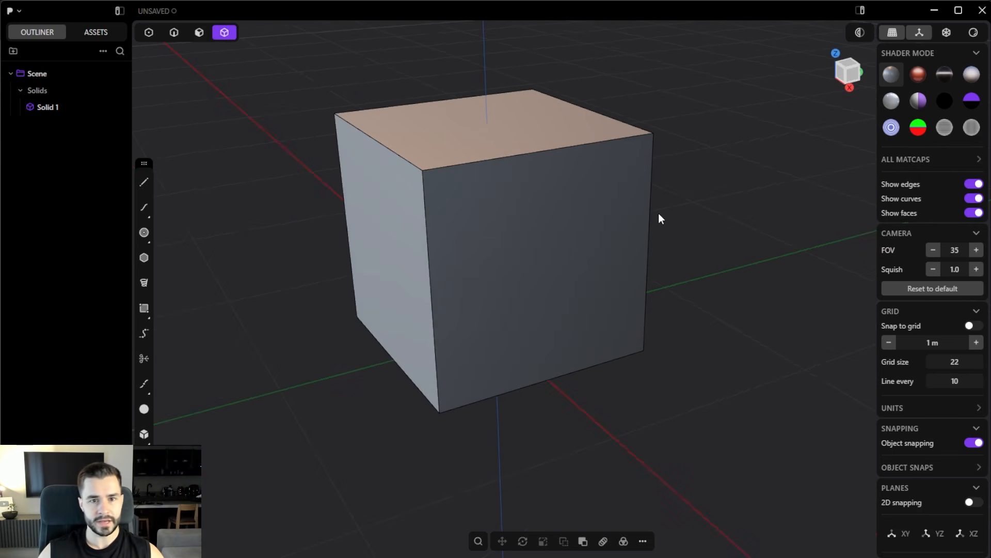
click(923, 104)
middle_drag(633, 142, 646, 146)
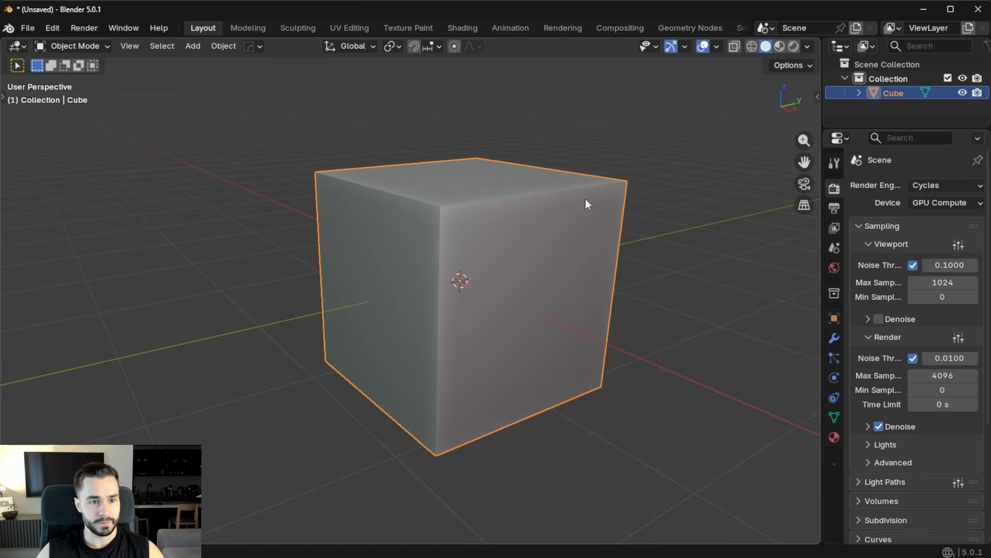
Switch to Blender, compare MatCaps including the white one, and set the viewport lighting to the fourth MatCap in the first row.
click(807, 46)
click(776, 148)
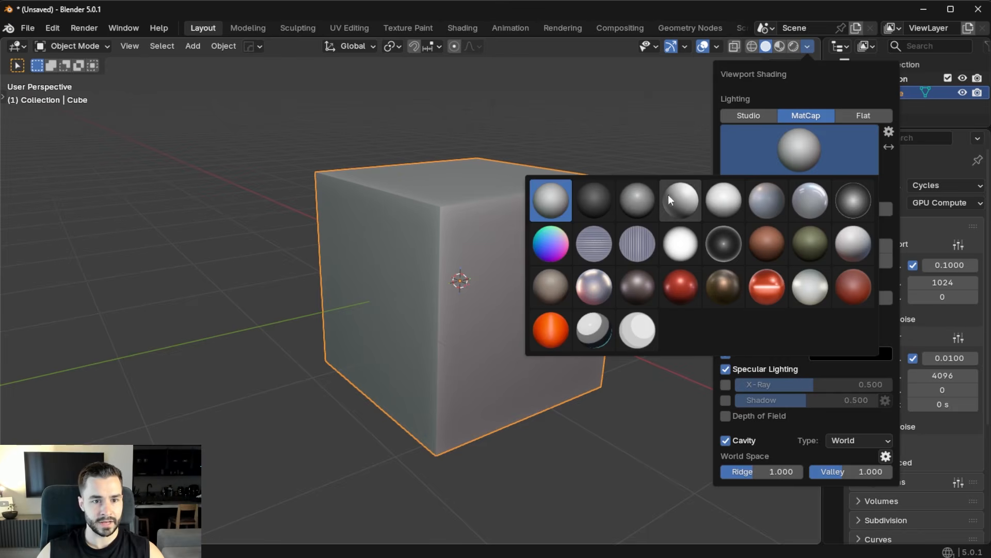
click(671, 197)
click(774, 160)
click(724, 200)
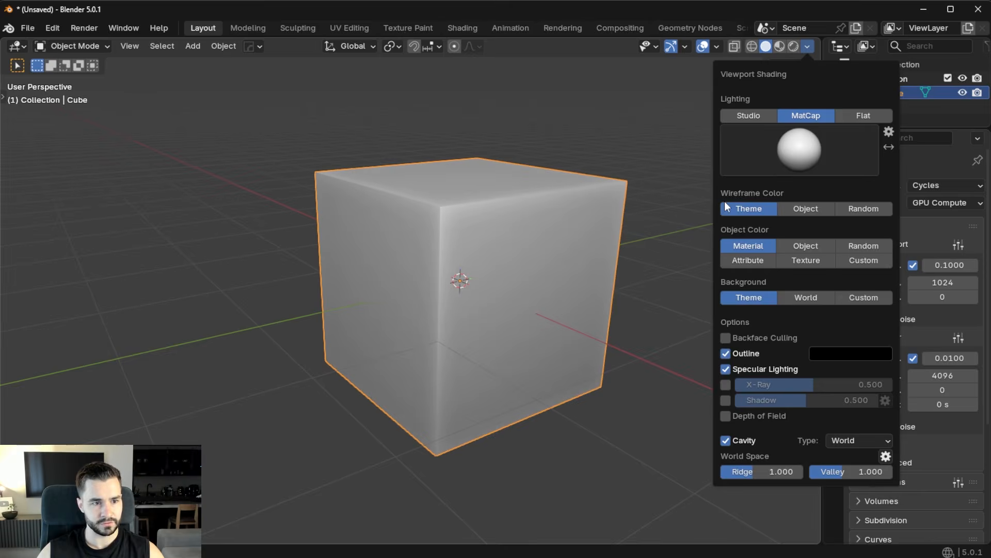
click(791, 158)
click(676, 203)
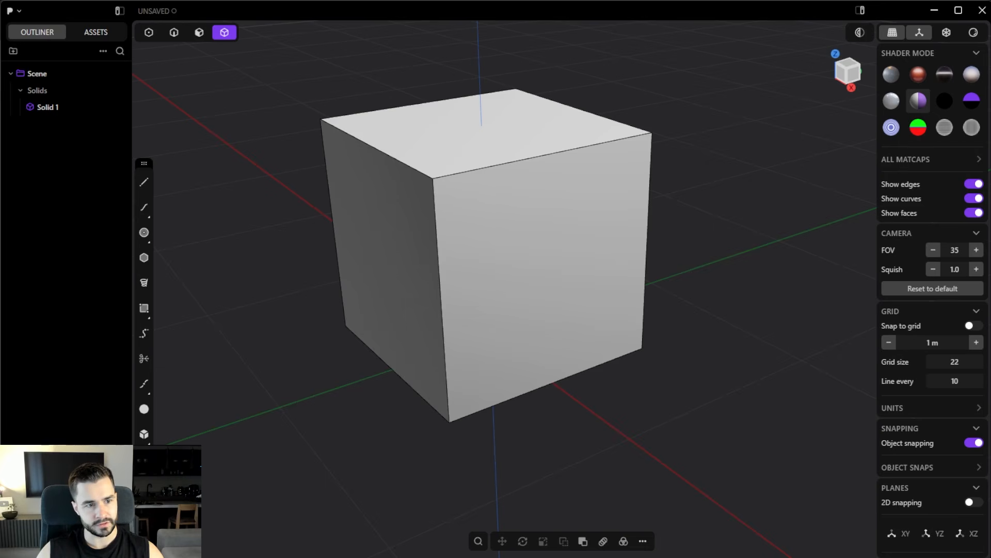
Switch to Plasticity and try toggling the Show edges option while viewing the cube.
middle_drag(655, 356, 701, 261)
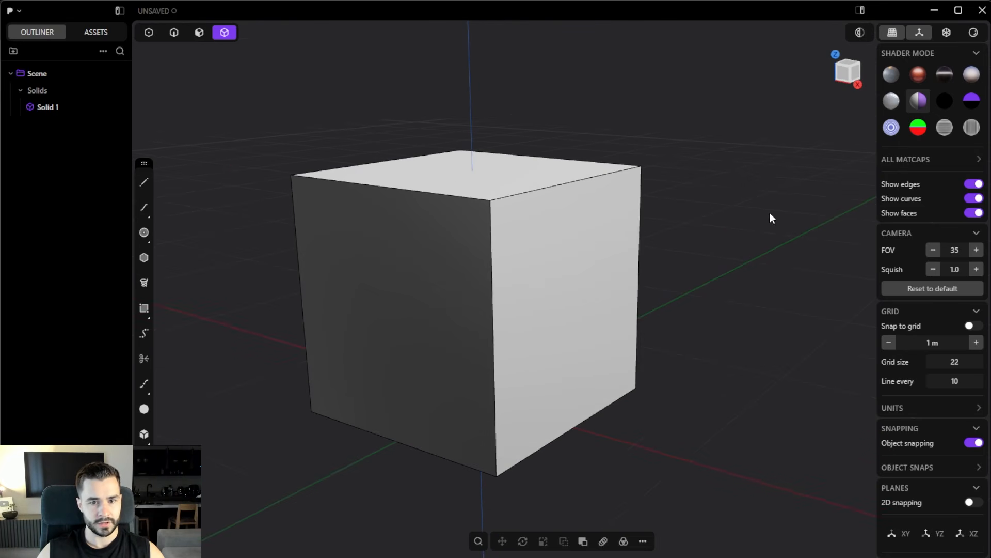
click(975, 185)
middle_drag(609, 234, 579, 238)
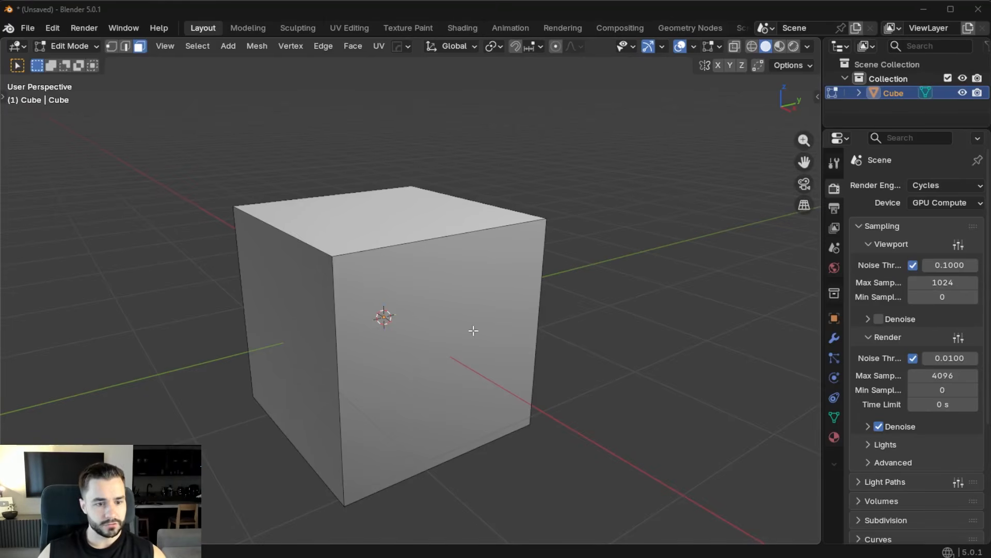
Switch to Blender and alternate the cube between Object Mode and Edit Mode, using vertex selection and face selection.
middle_drag(529, 326, 571, 318)
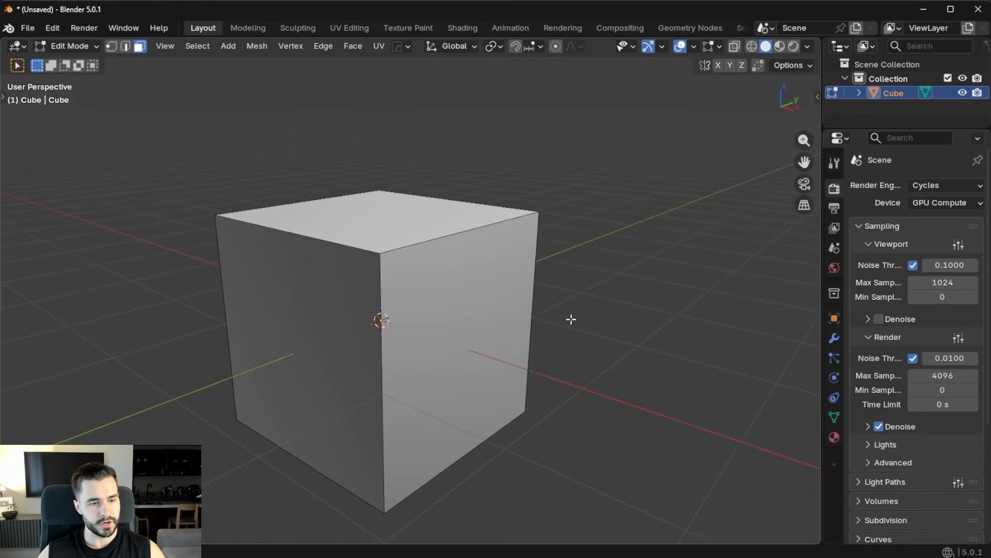
key(Tab)
click(546, 248)
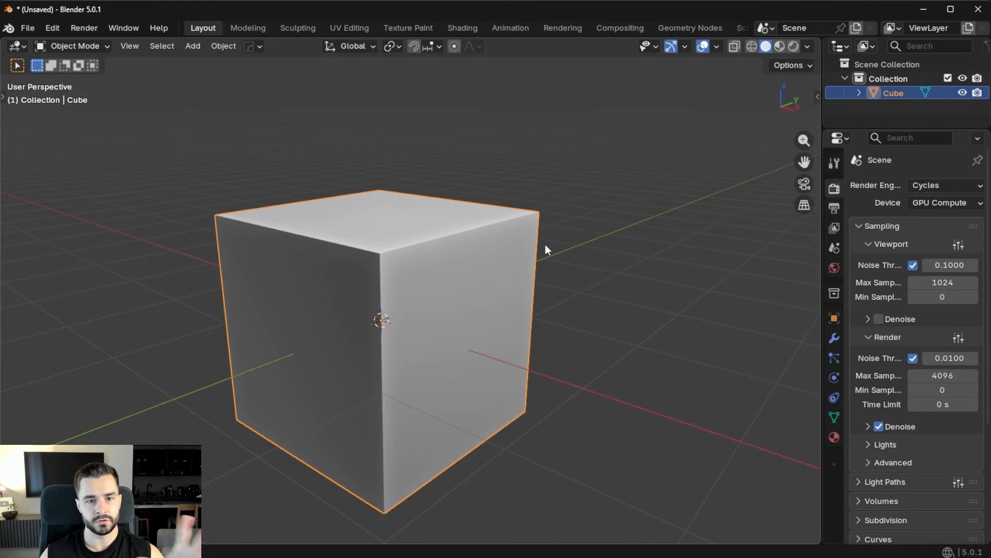
middle_drag(545, 245, 524, 262)
key(Tab)
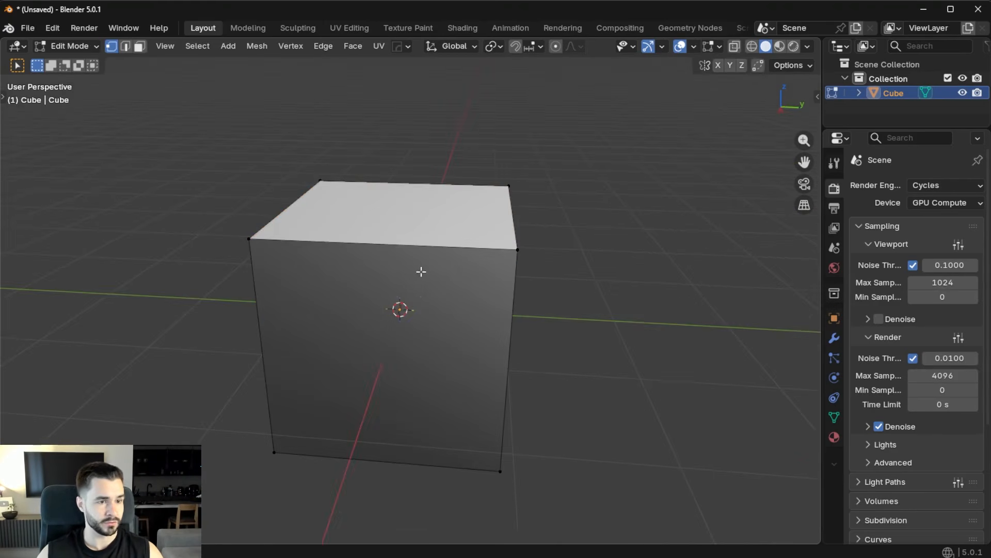
middle_drag(422, 271, 551, 268)
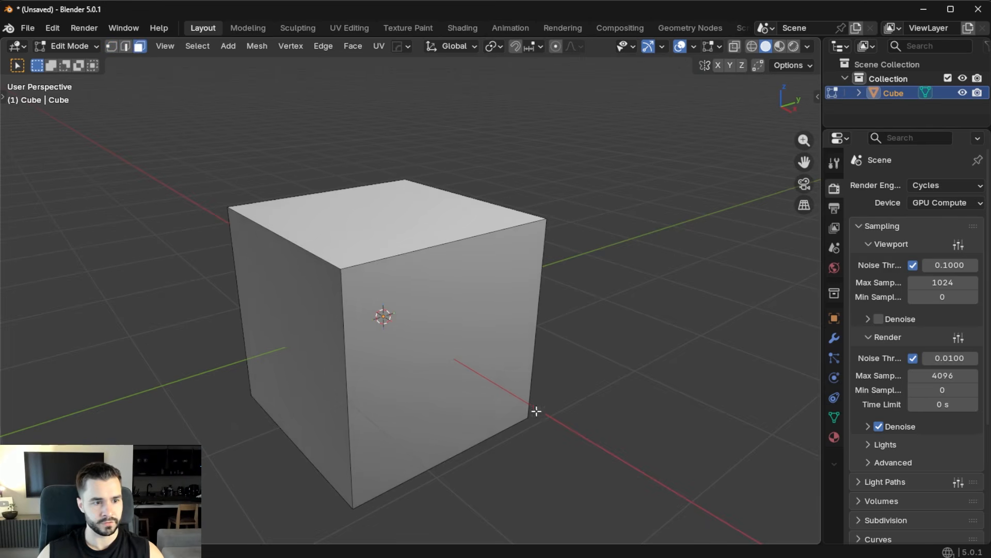
key(Tab)
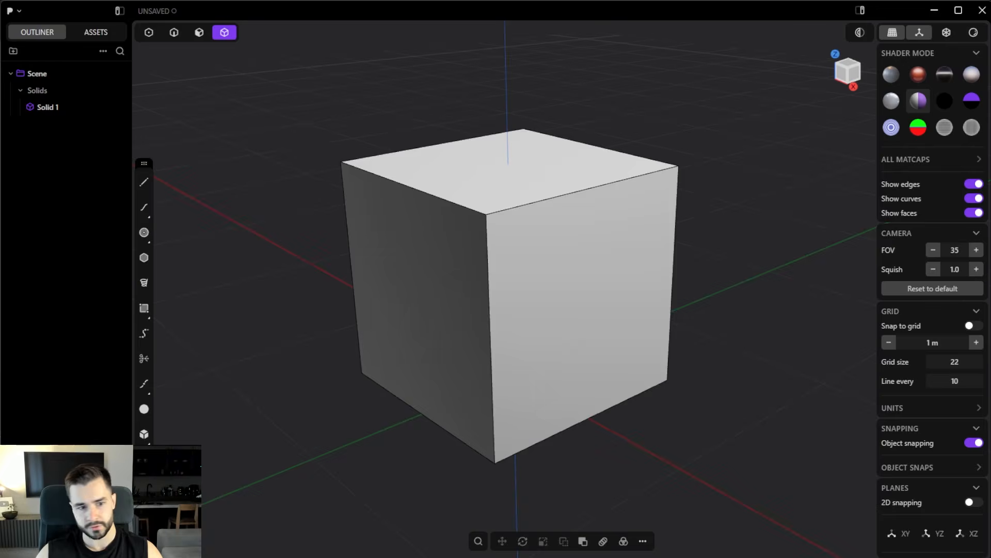
Switch to Plasticity and bring up the Selection mode radial menu over the cube for comparison.
middle_drag(568, 336, 615, 358)
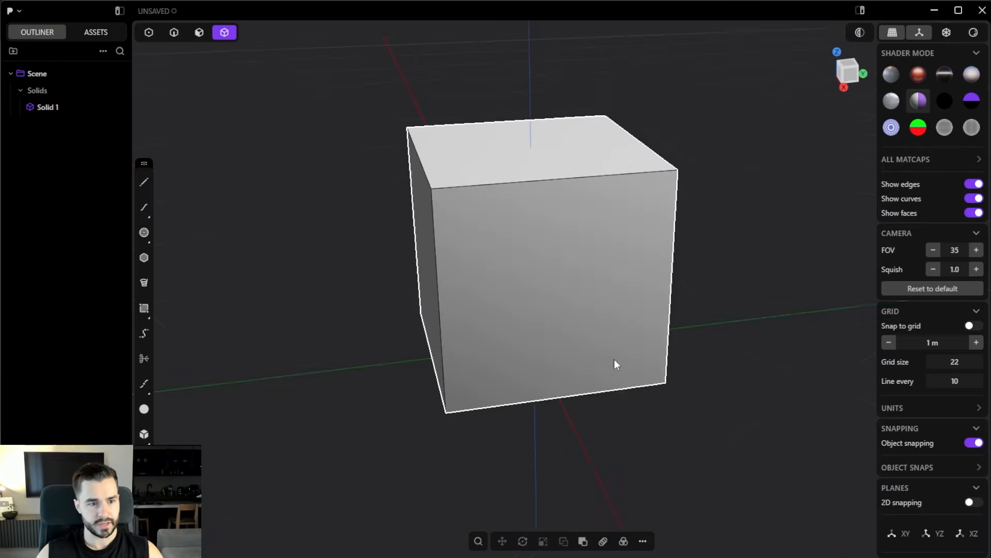
right_click(479, 362)
key(Tab)
middle_drag(548, 289, 656, 309)
key(Tab)
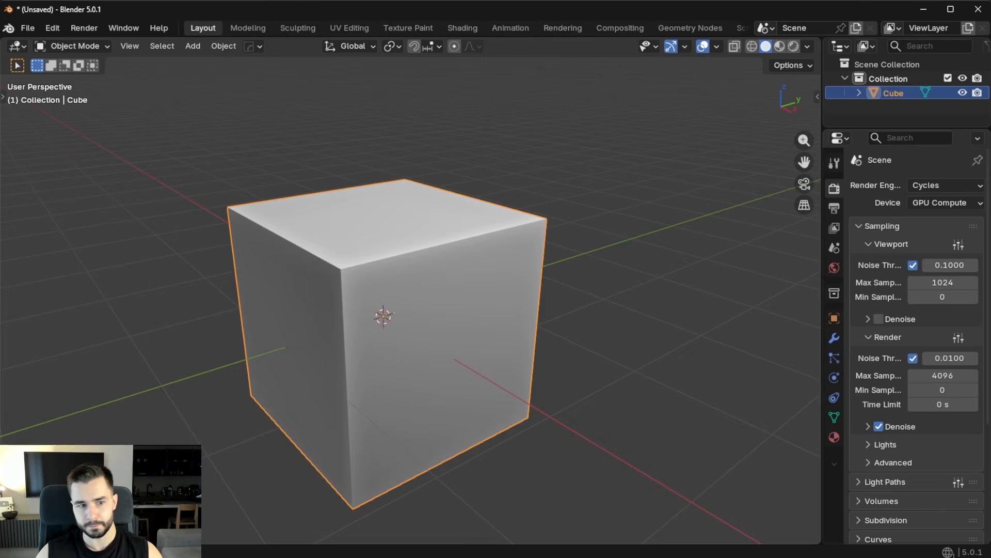
Switch to Blender and enter Edit Mode on the cube with face selection.
key(Tab)
key(2)
key(3)
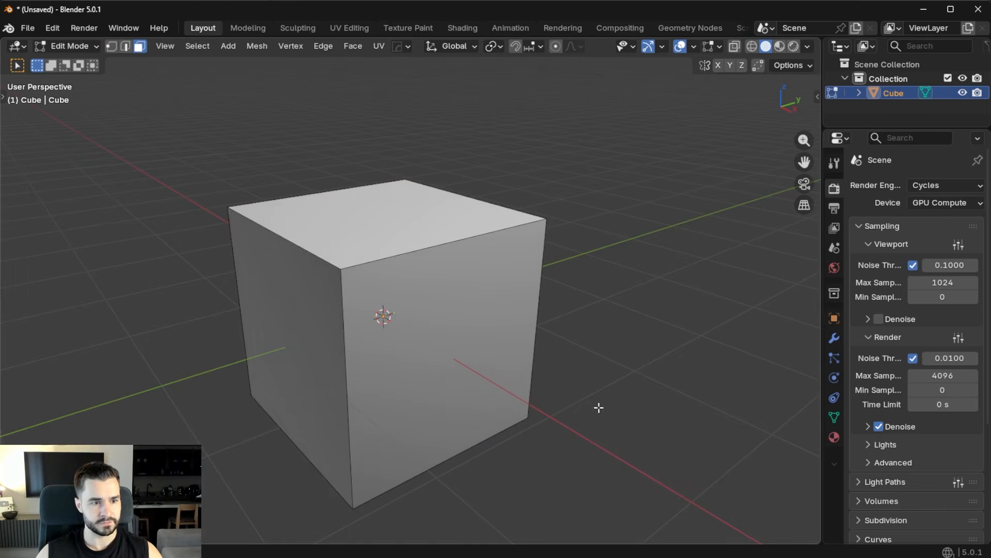
Toggle the cube between Object Mode and Edit Mode, and change the mesh selection mode to vertices.
key(Tab)
middle_drag(498, 226, 509, 267)
key(Tab)
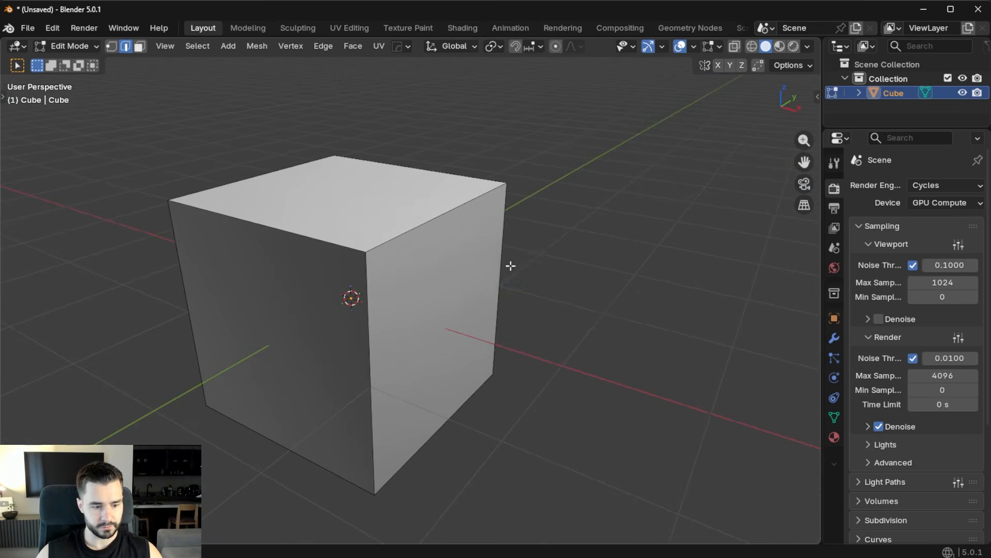
key(Tab)
click(402, 266)
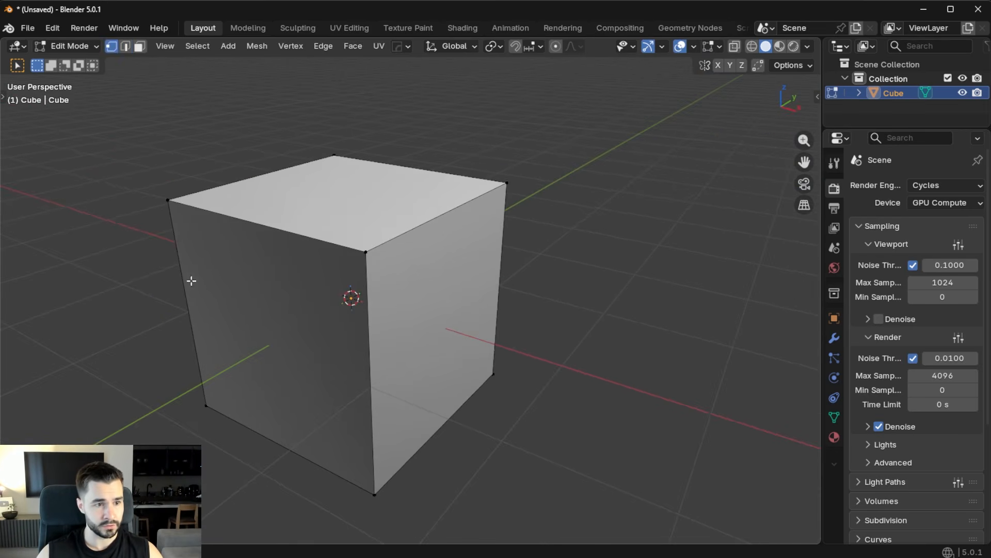
Switch the mesh selection mode to faces and back to edges, and select the cube's upper edge on its brighter side.
key(3)
key(2)
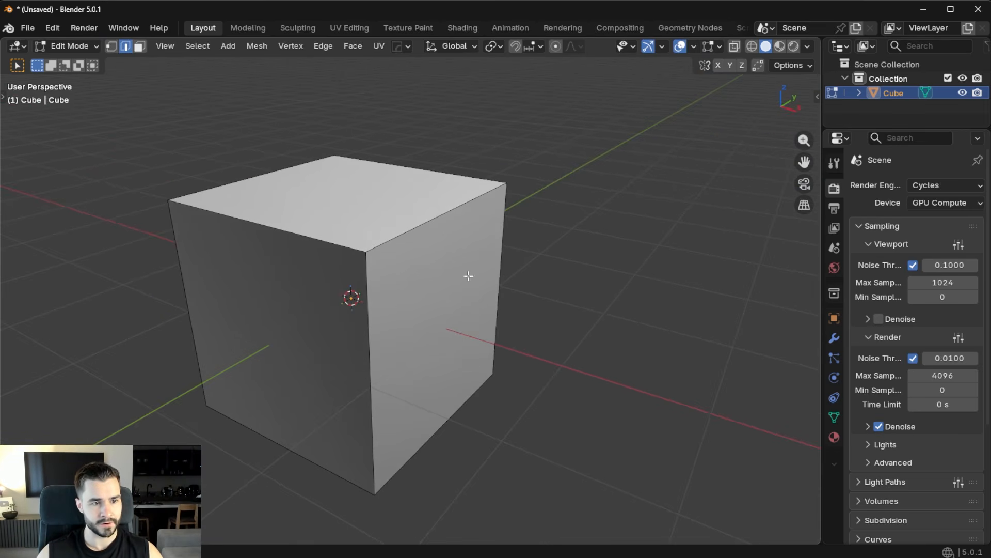
click(418, 225)
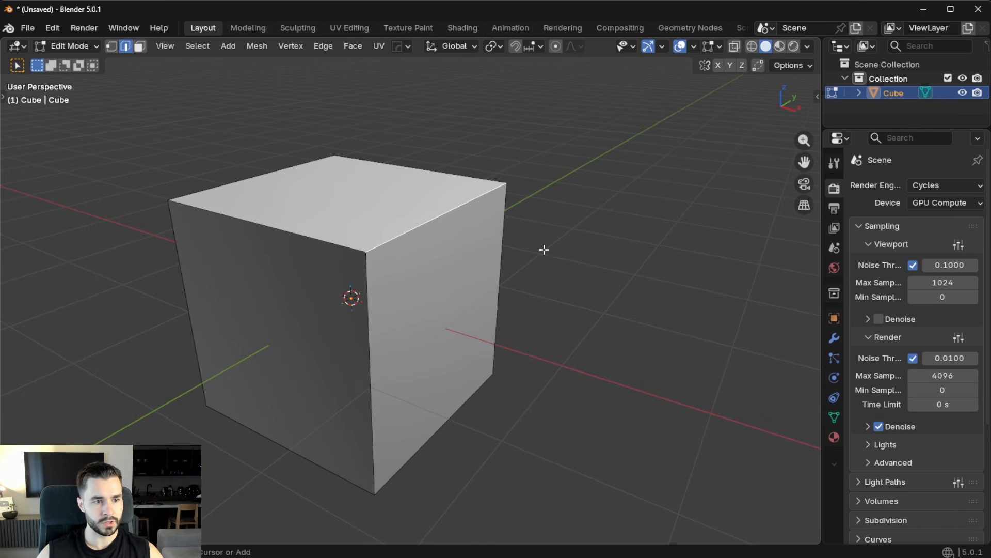
Try beveling the cube's selected upper edge by about 0.8 m with a single segment.
key(ctrl+b)
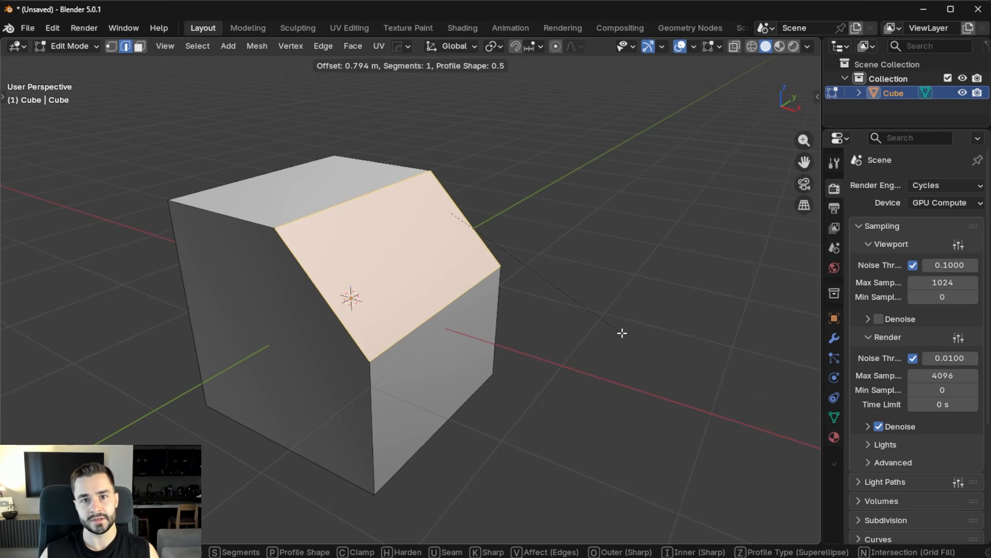
key(Escape)
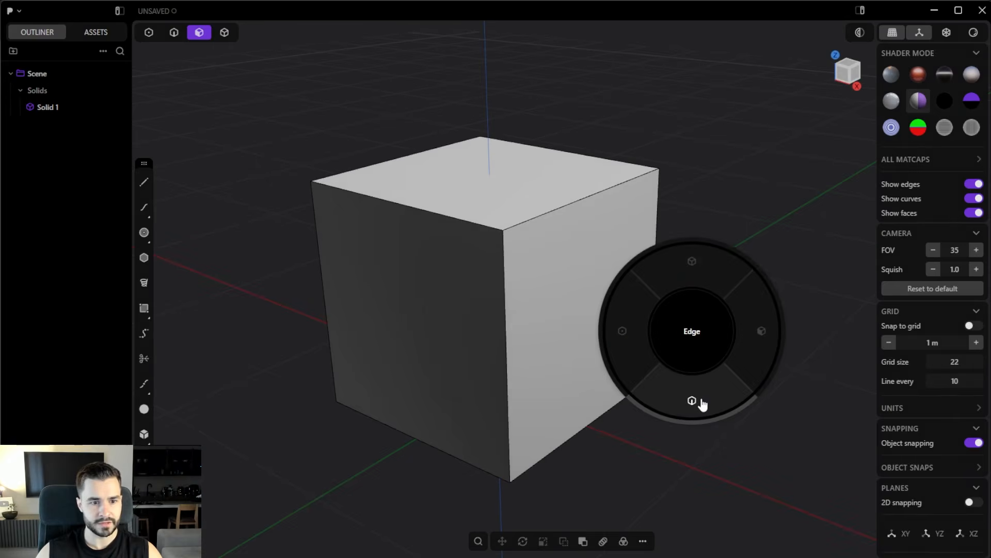
Switch to Plasticity, choose Edge selection mode, and start a fillet on the cube's upper edge between the two bright faces.
click(695, 402)
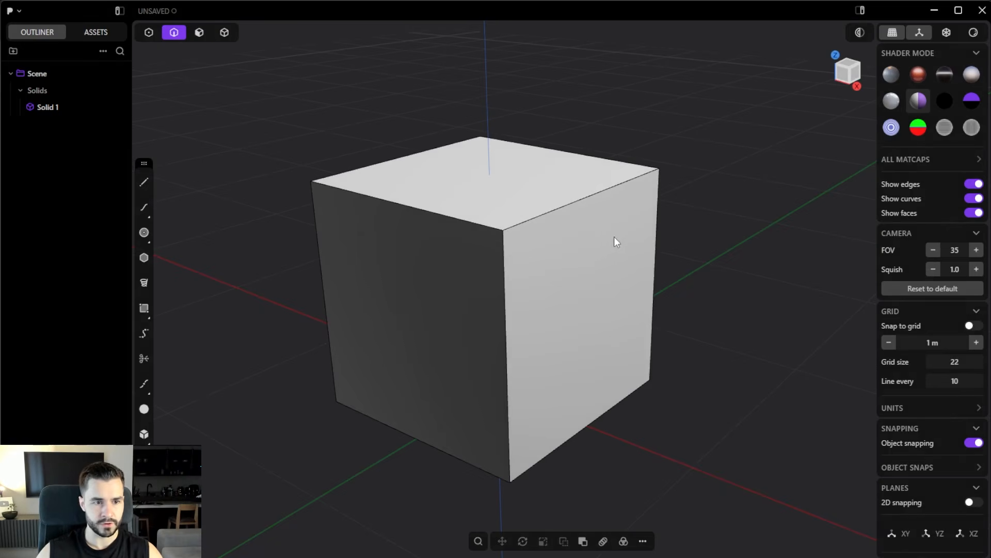
middle_drag(614, 237, 605, 245)
click(563, 212)
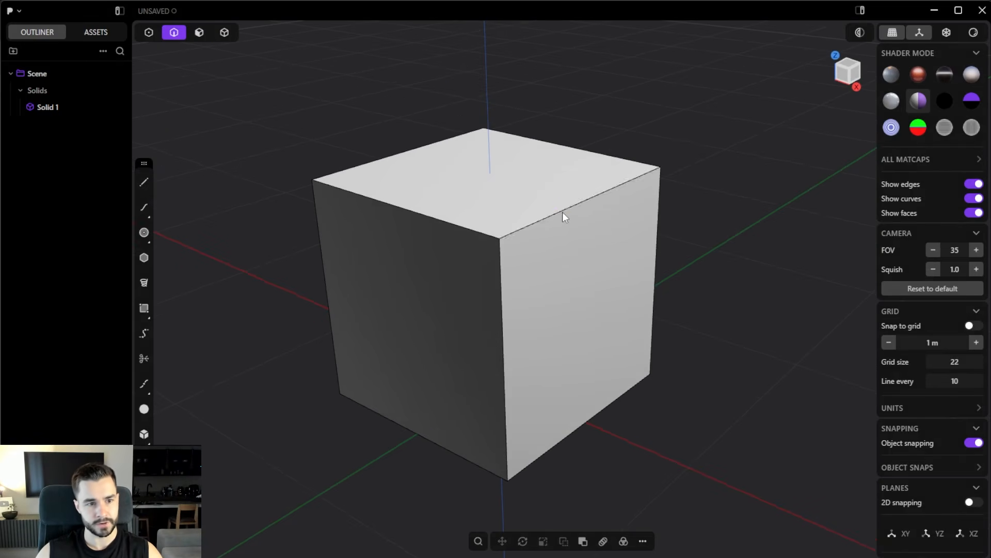
key(b)
click(119, 11)
key(n)
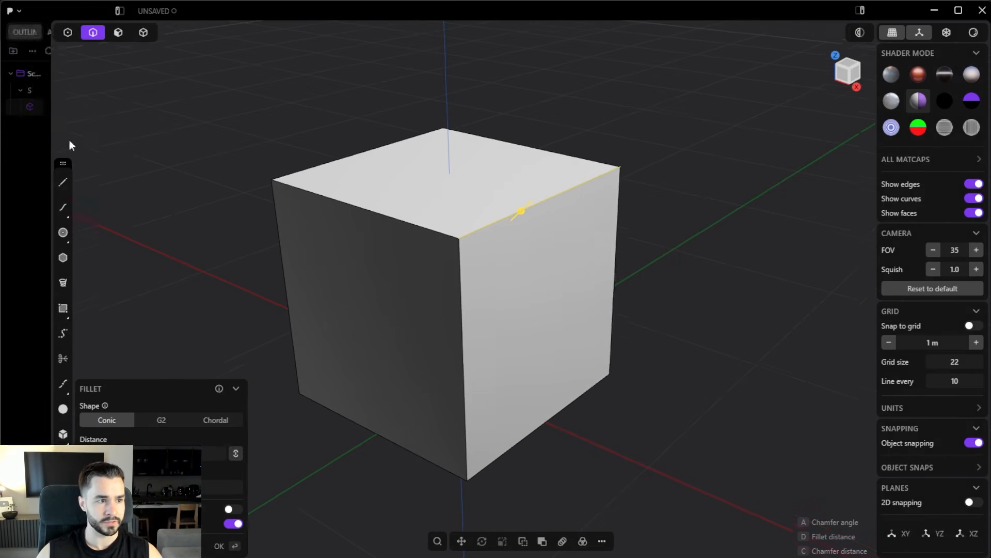
scroll(556, 210, up, 5)
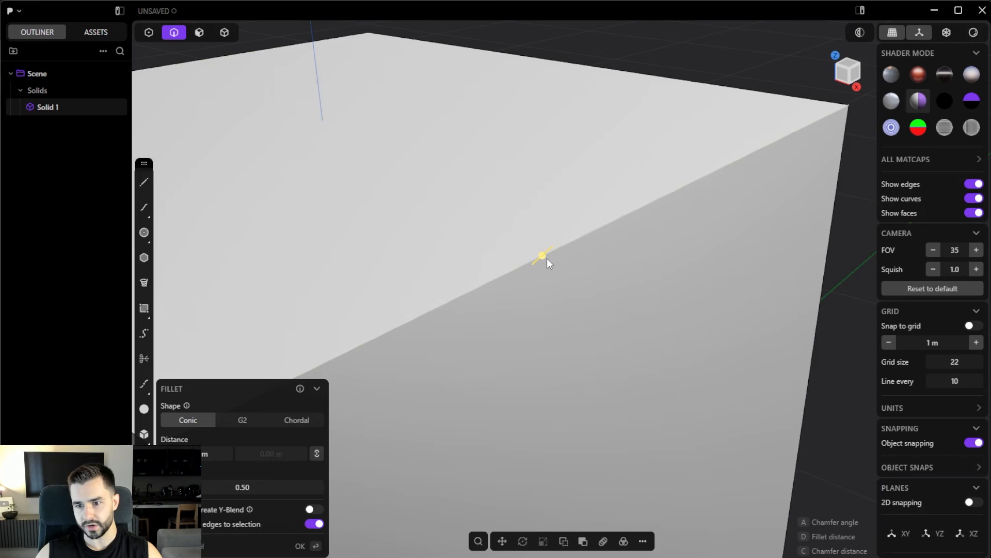
scroll(547, 259, down, 5)
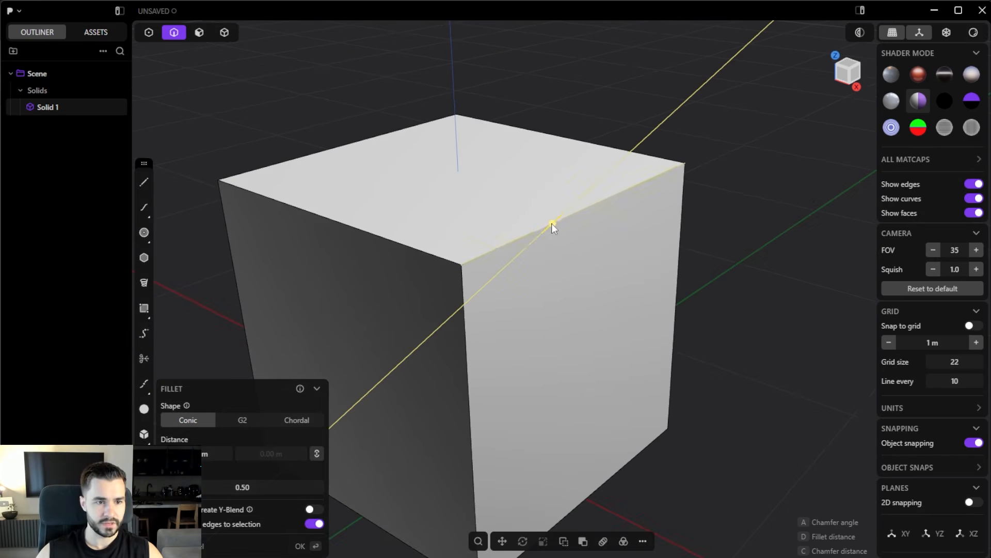
Preview a chamfer on the edge, then change it back to a fillet with a distance of about 0.21 m.
drag(552, 223, 413, 238)
key(c)
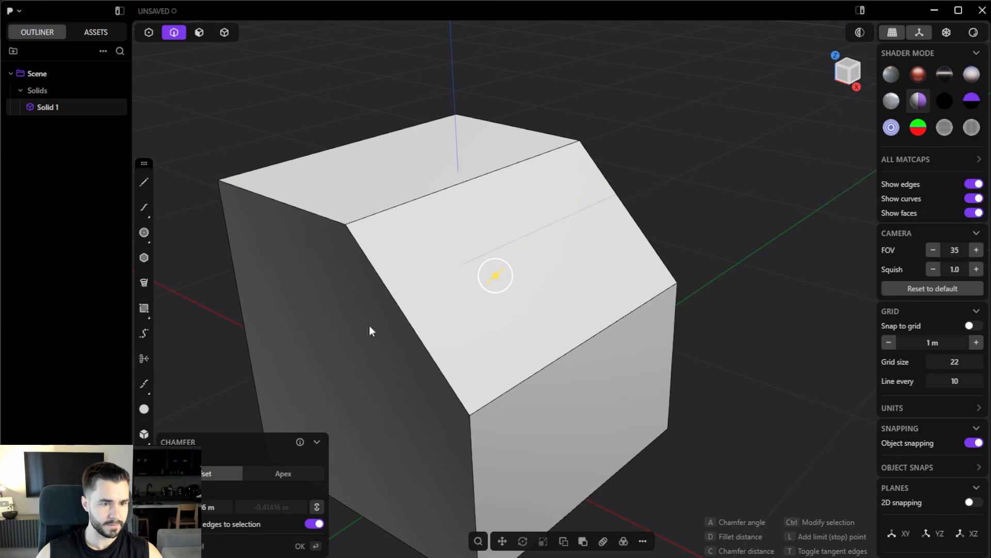
key(d)
drag(494, 275, 770, 238)
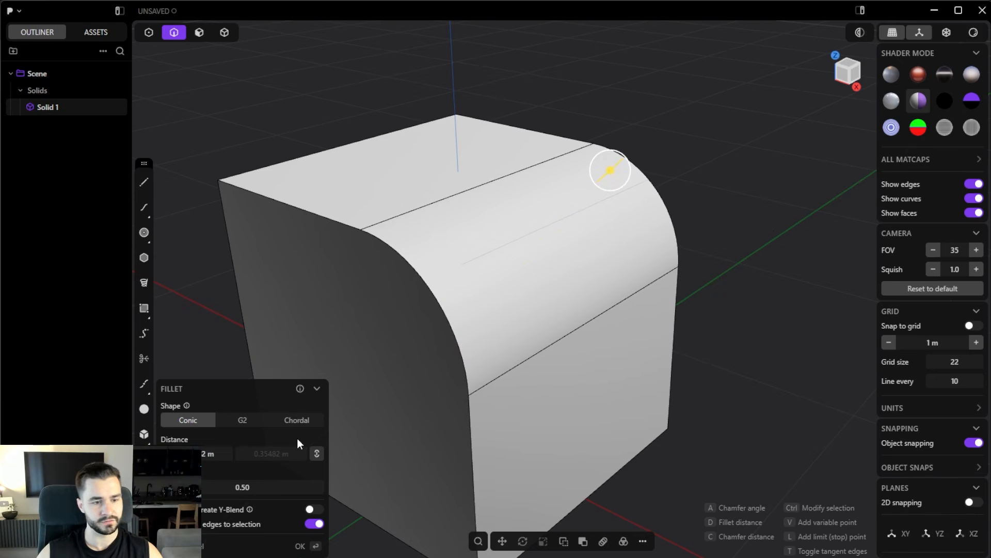
drag(616, 178, 560, 194)
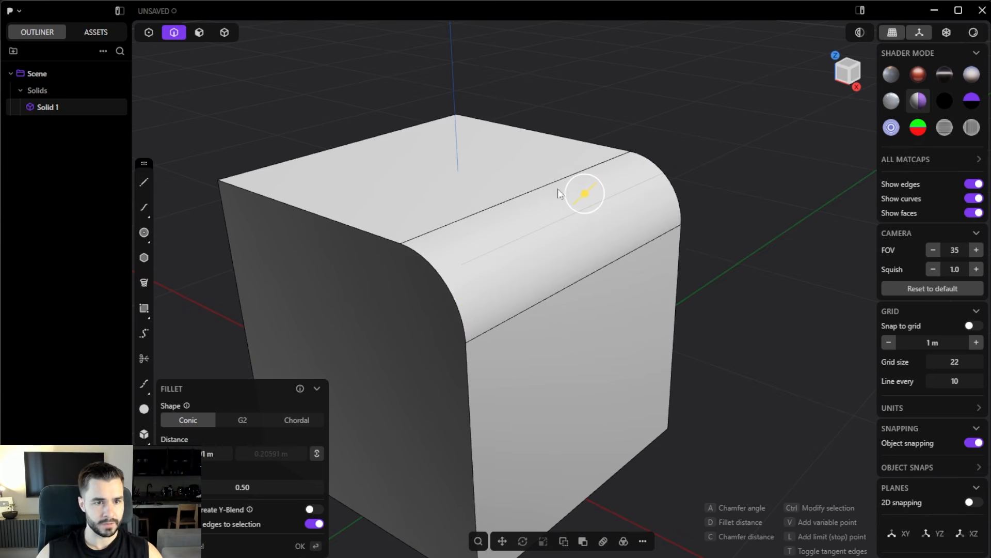
Try the Chordal and G2 fillet shapes, and return the shape to Conic.
click(276, 419)
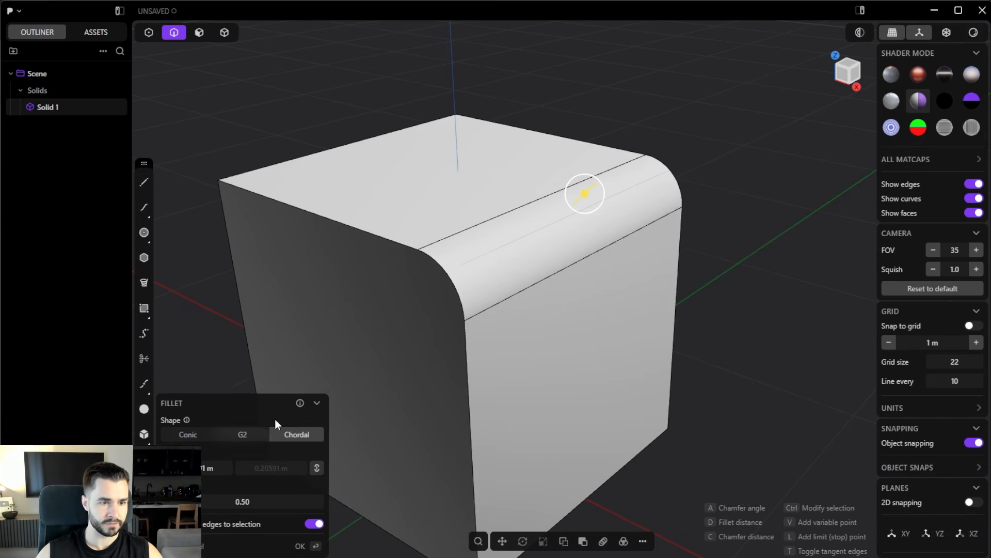
click(240, 431)
click(191, 425)
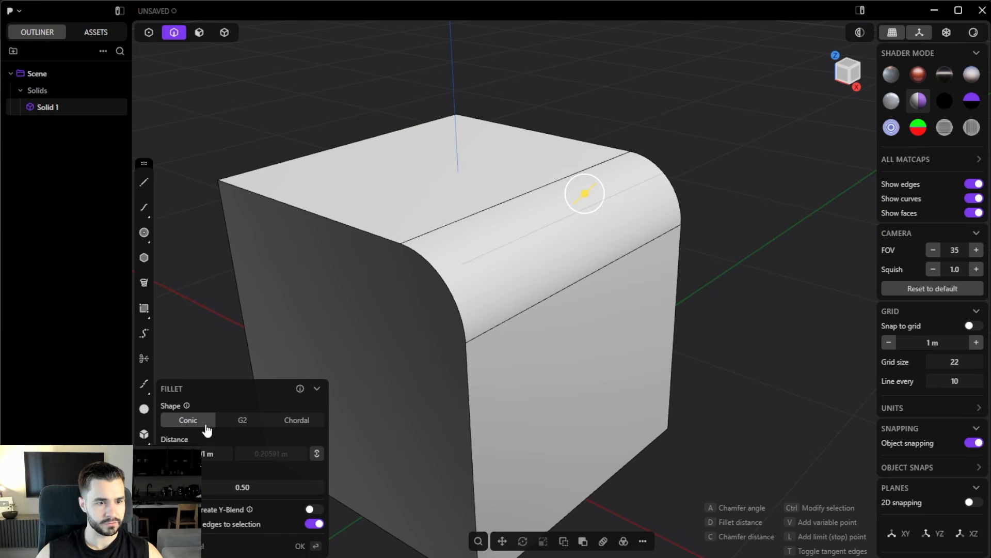
middle_drag(490, 380, 578, 330)
scroll(564, 342, down, 2)
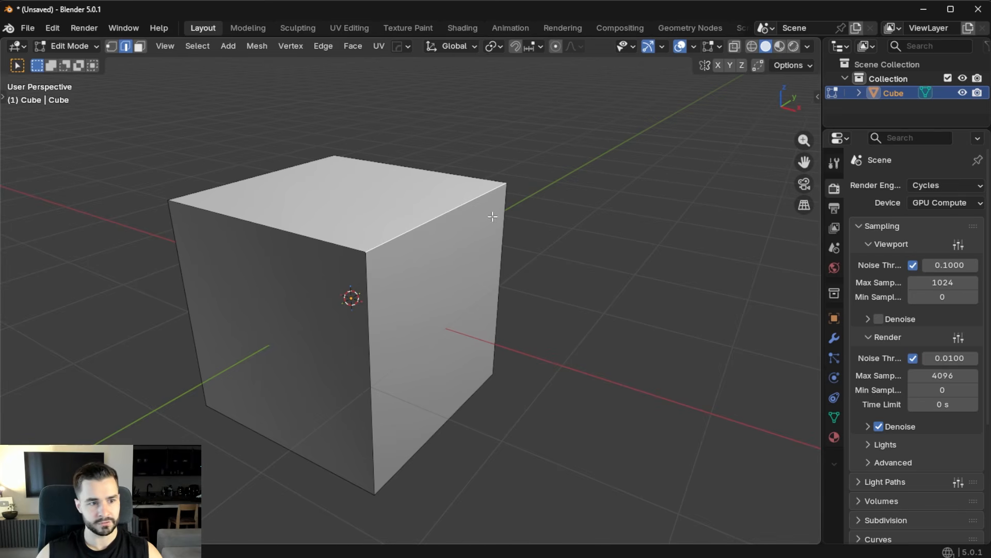
Switch to Blender and bevel the cube's selected upper edge with 20 segments.
key(ctrl+b)
scroll(612, 315, up, 13)
key(Escape)
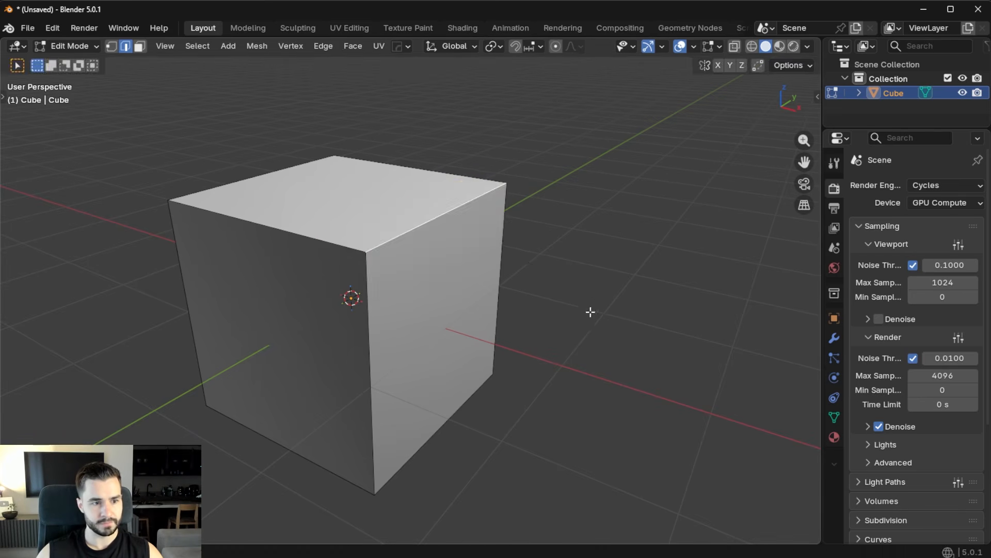
key(ctrl+b)
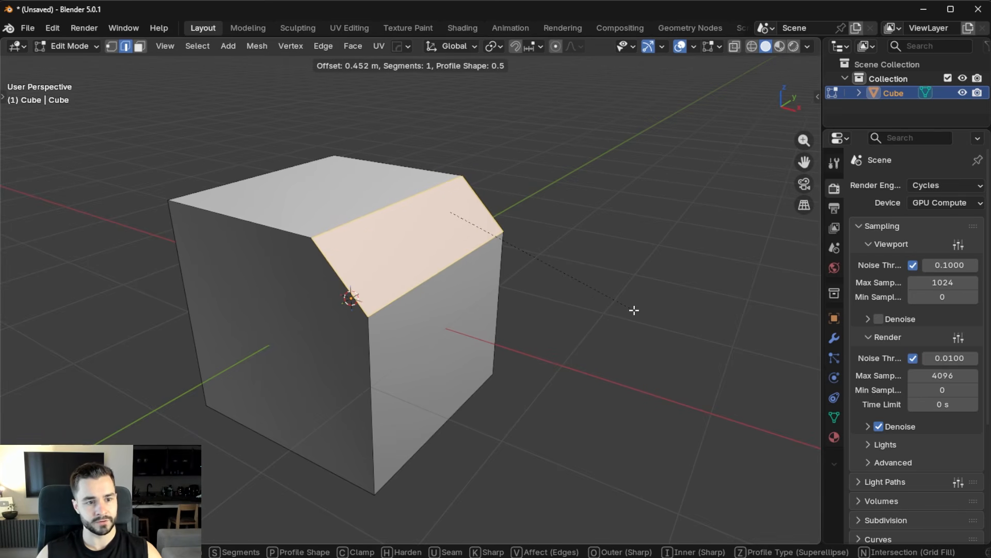
scroll(635, 310, up, 9)
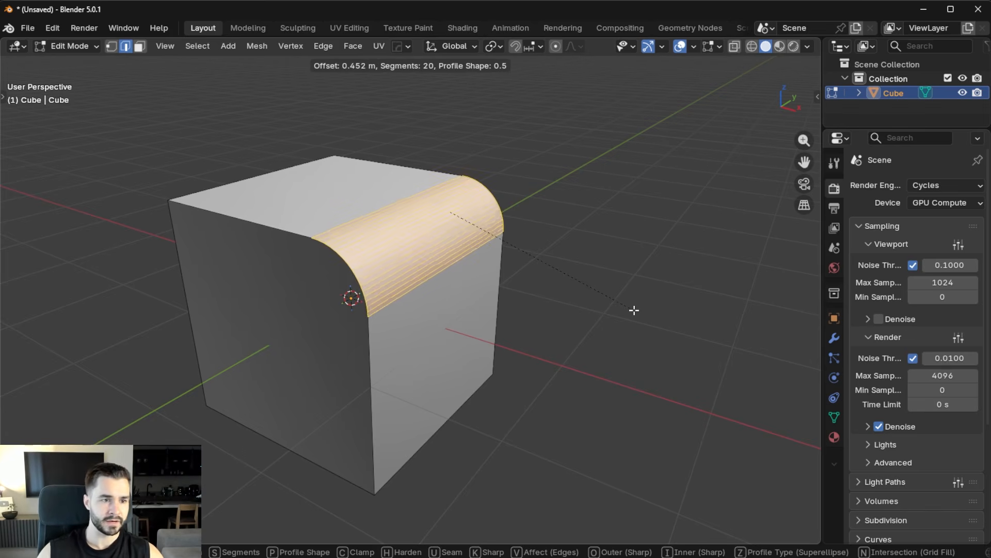
scroll(649, 310, up, 5)
click(649, 311)
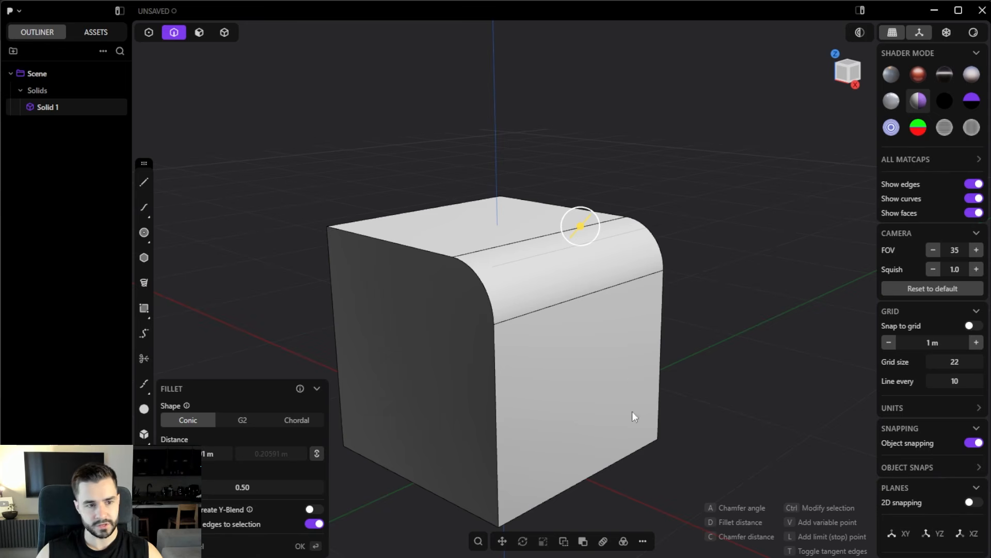
Switch to Plasticity and increase the upper edge's fillet distance to about 0.25 m.
drag(570, 225, 610, 240)
middle_drag(608, 236, 515, 286)
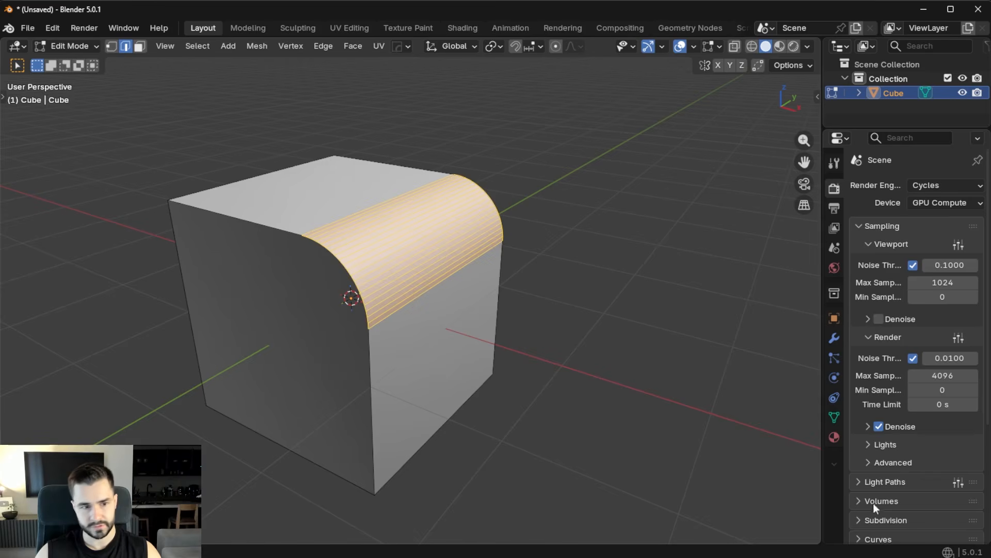
Switch to Blender, undo the bevel, and try beveling the edge again with up to 61 segments.
key(ctrl+z)
key(ctrl+b)
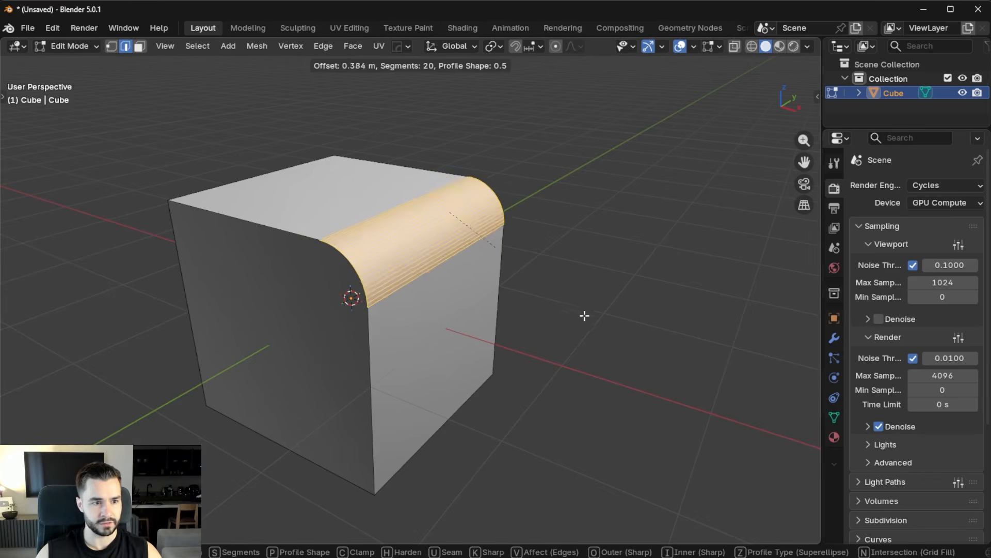
scroll(606, 316, up, 20)
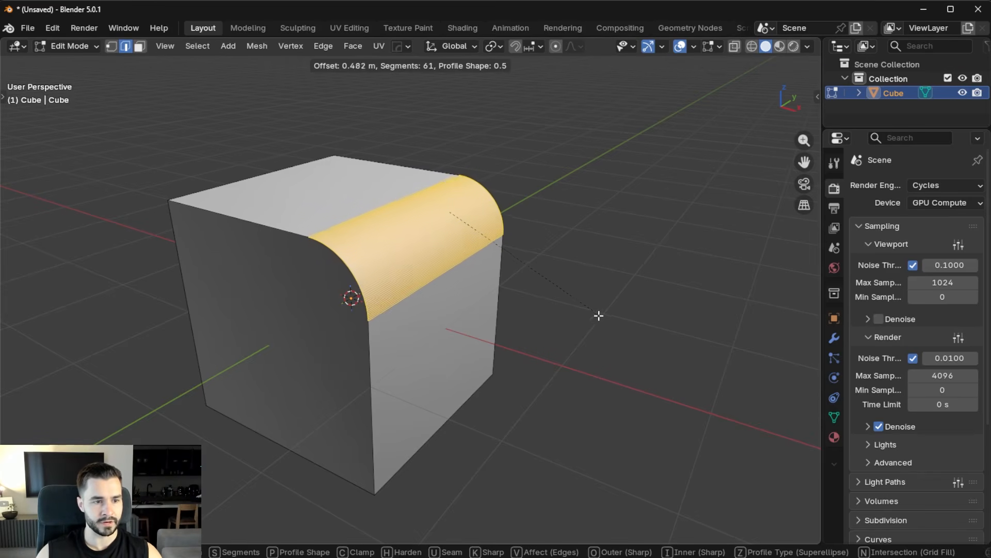
scroll(591, 322, down, 3)
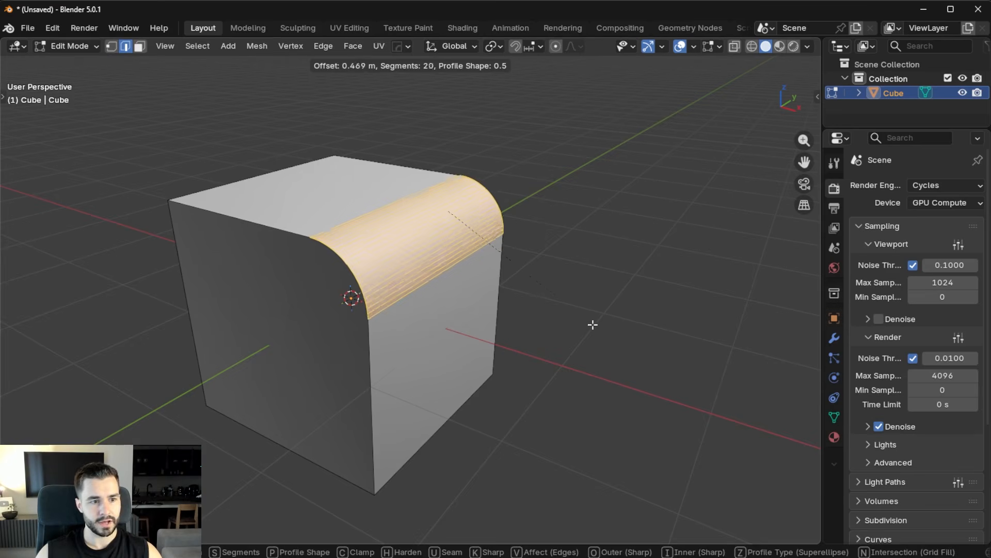
key(Escape)
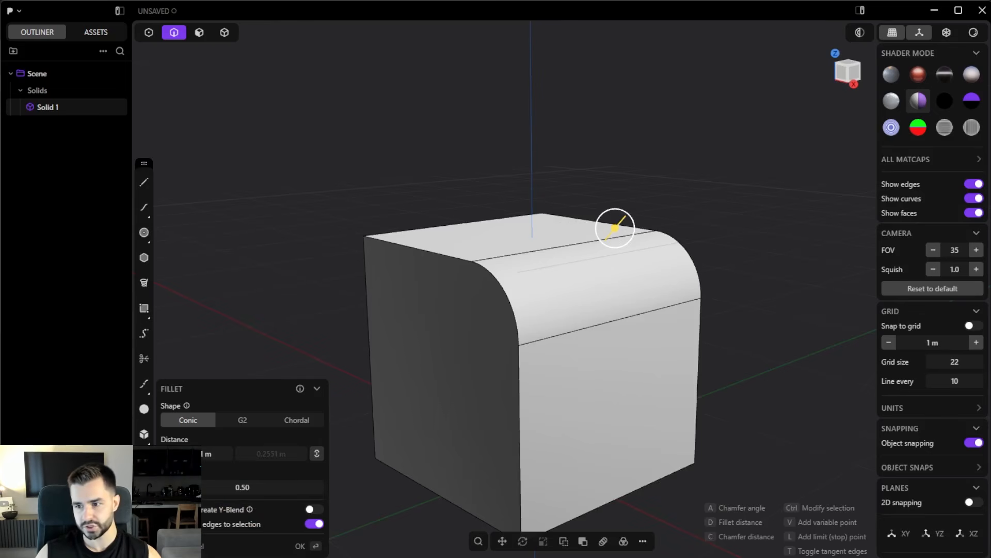
Switch to Plasticity and apply the Conic fillet on the cube's upper edge.
middle_drag(486, 215, 477, 274)
key(Return)
middle_drag(742, 253, 524, 248)
click(529, 309)
key(f)
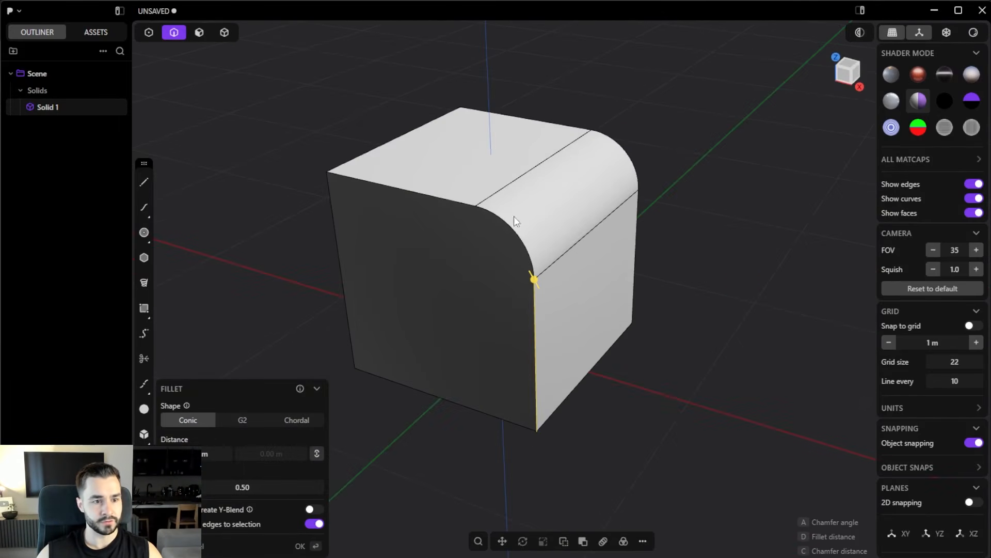
click(448, 200)
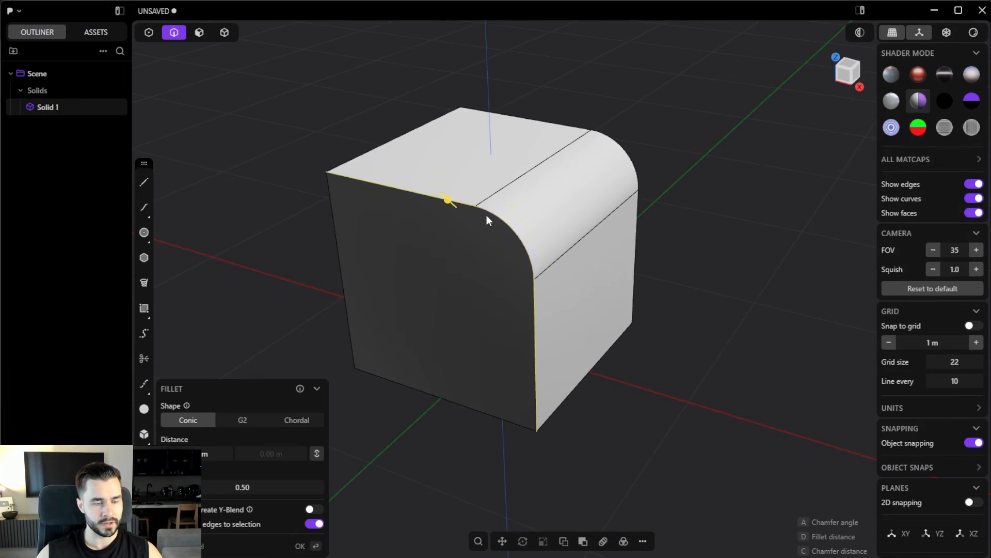
drag(447, 199, 476, 206)
key(Escape)
Fillet the front vertical edge together with the tangent curved and upper edges bordering the dark face.
middle_drag(581, 276, 538, 265)
click(522, 333)
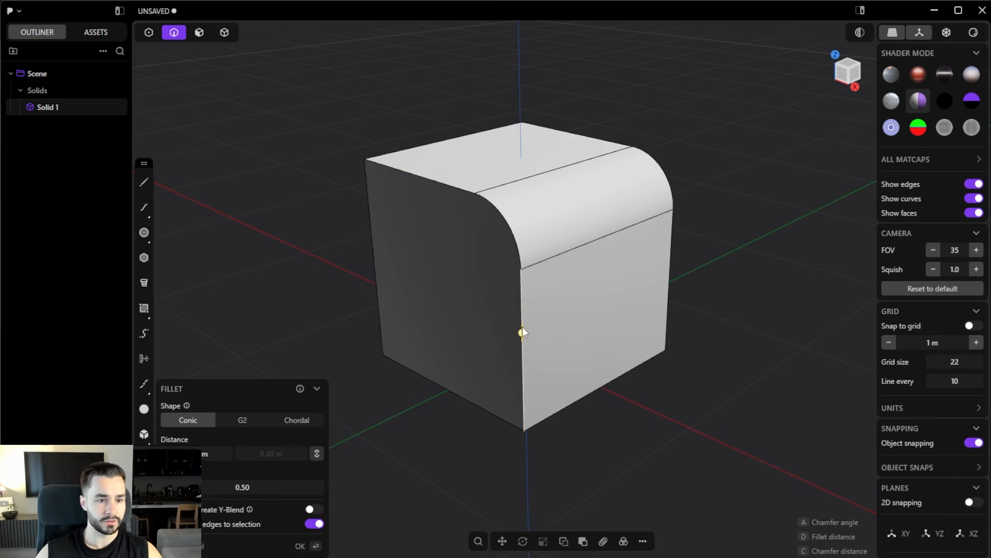
drag(522, 333, 566, 342)
key(Return)
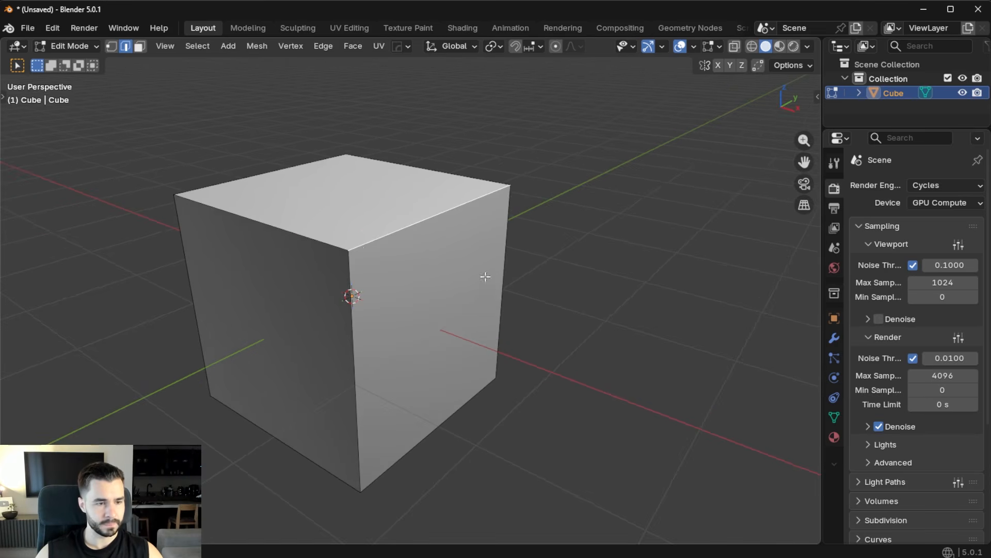
Switch to Blender and bevel the cube's upper edge again, using 20 segments.
key(ctrl+b)
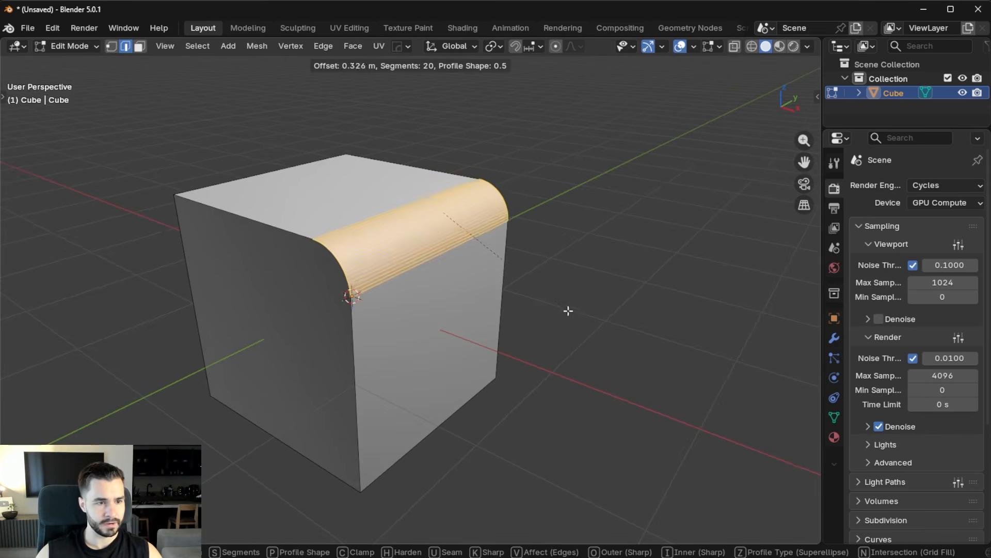
click(589, 326)
key(alt+a)
click(367, 368)
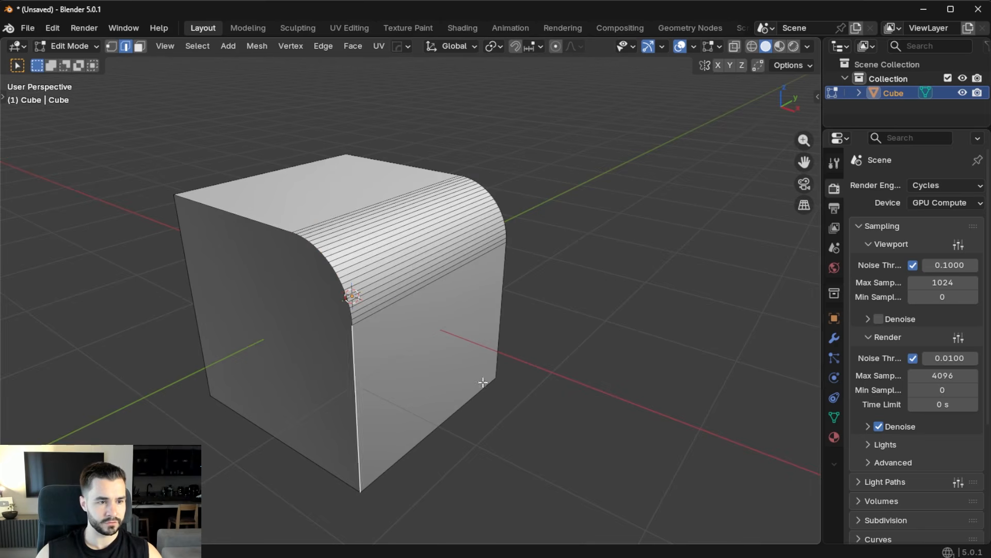
key(ctrl+b)
right_click(620, 371)
Bevel the curved edge loop around the dark face by about 0.25 m with 20 segments, and return to Object Mode.
alt+click(363, 288)
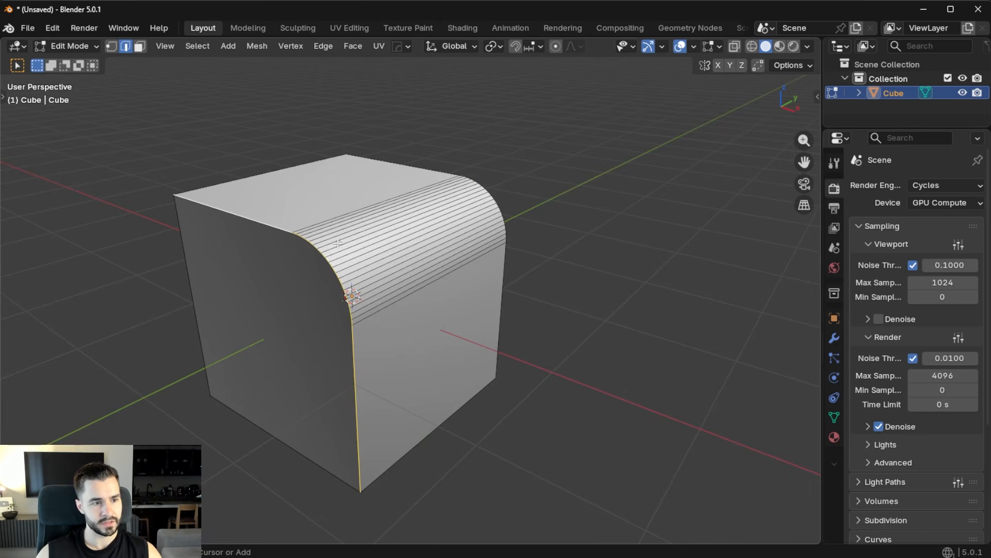
key(ctrl+b)
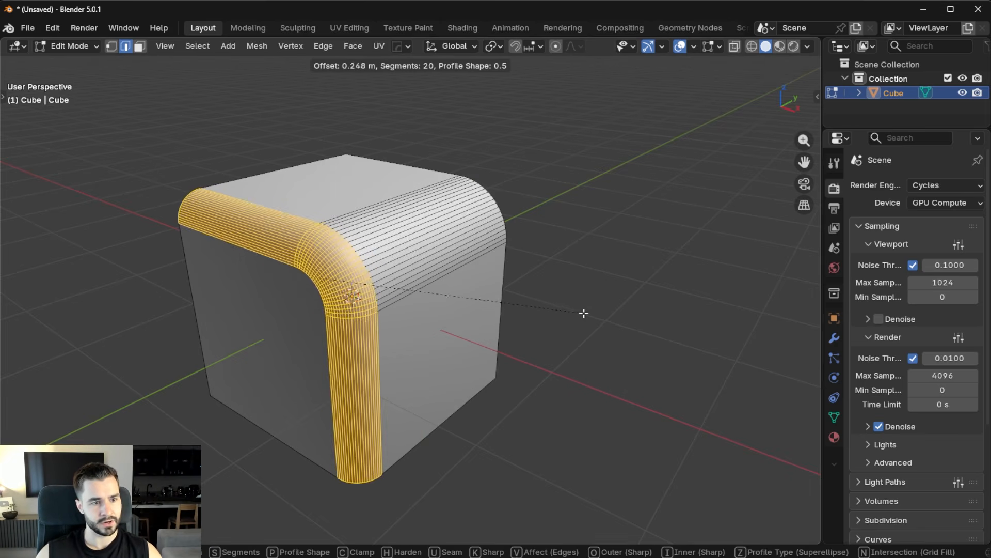
click(582, 310)
key(Tab)
right_click(550, 279)
click(542, 289)
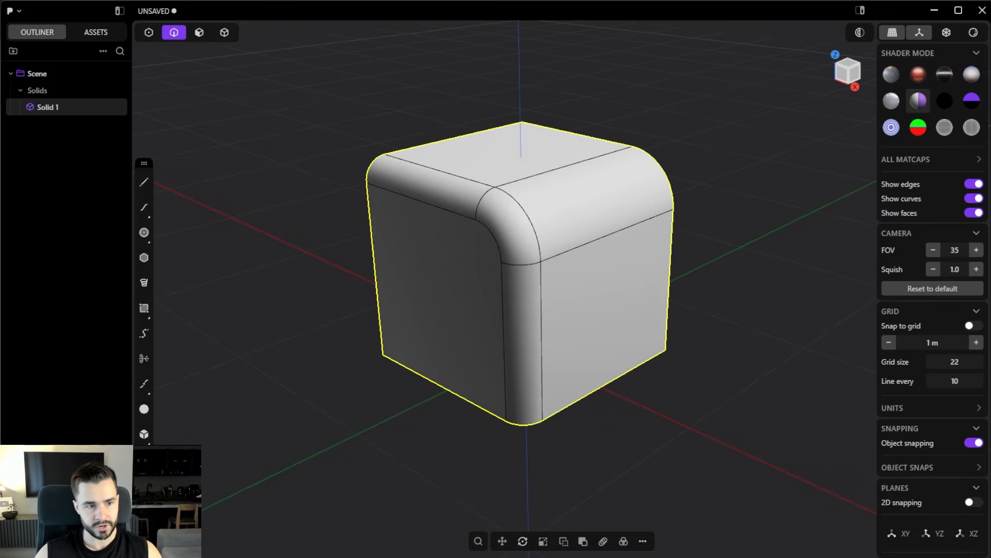
Switch to Plasticity, change to solid selection mode and select the rounded cube.
middle_drag(594, 413, 695, 312)
scroll(671, 325, up, 5)
scroll(678, 333, down, 5)
shift+middle_drag(581, 336, 736, 310)
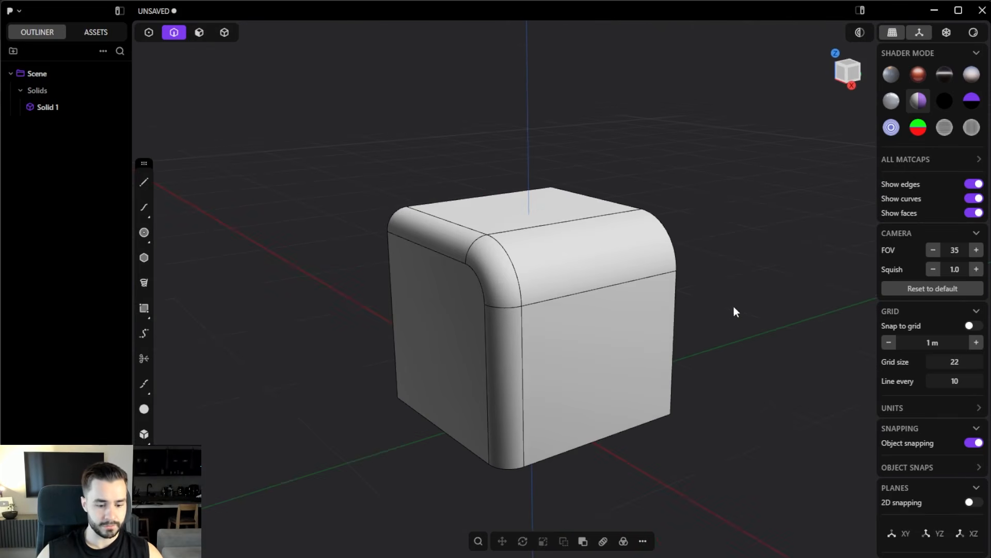
key(Tab)
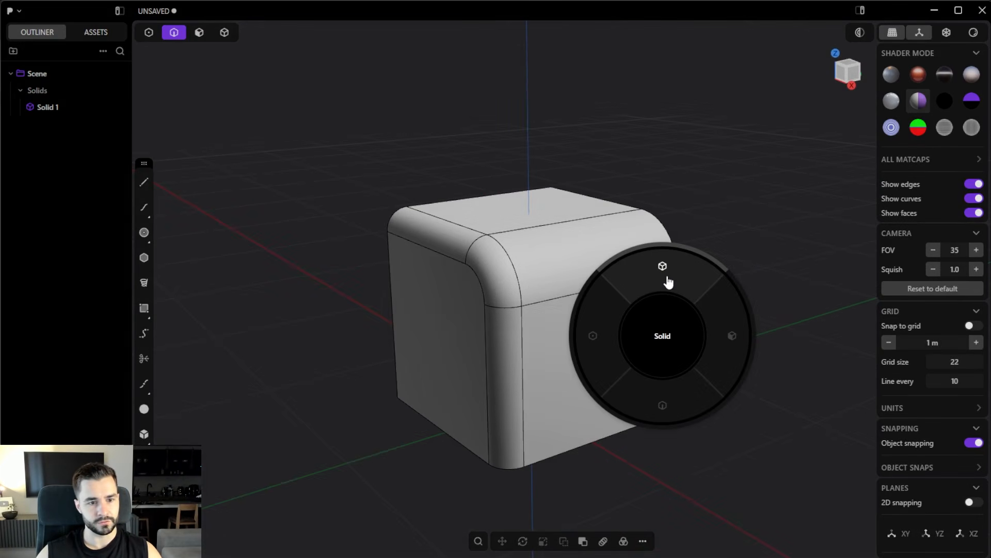
click(668, 282)
click(562, 297)
middle_drag(653, 305, 569, 296)
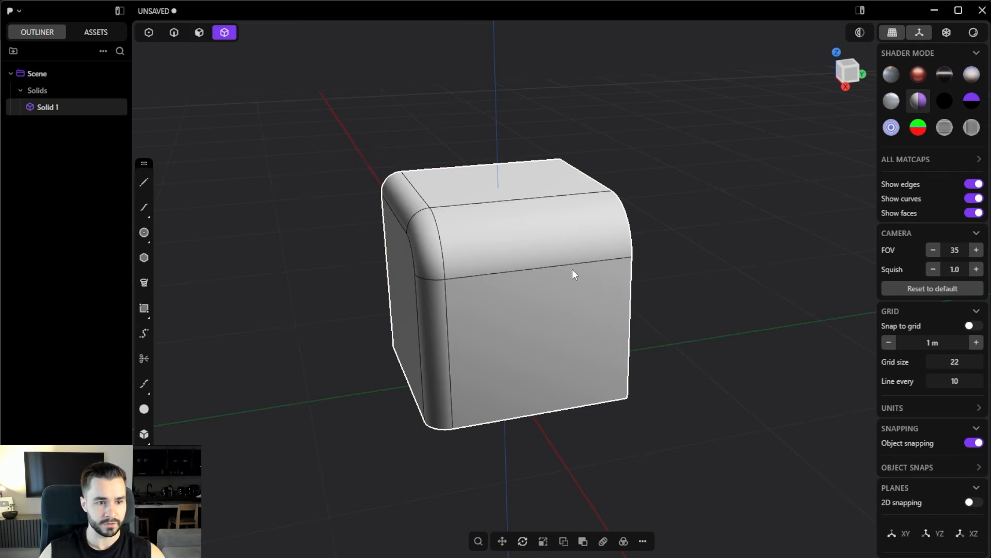
key(alt+x)
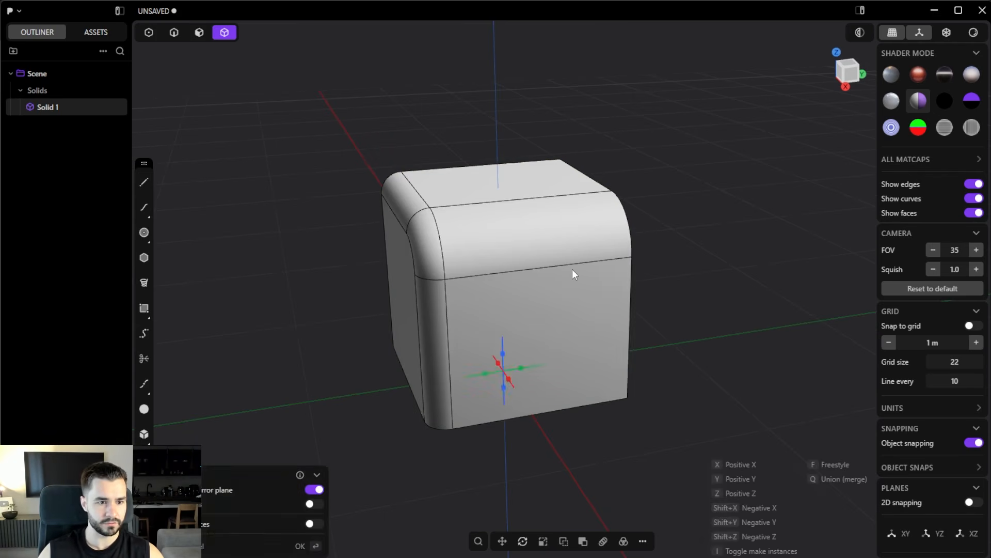
click(485, 374)
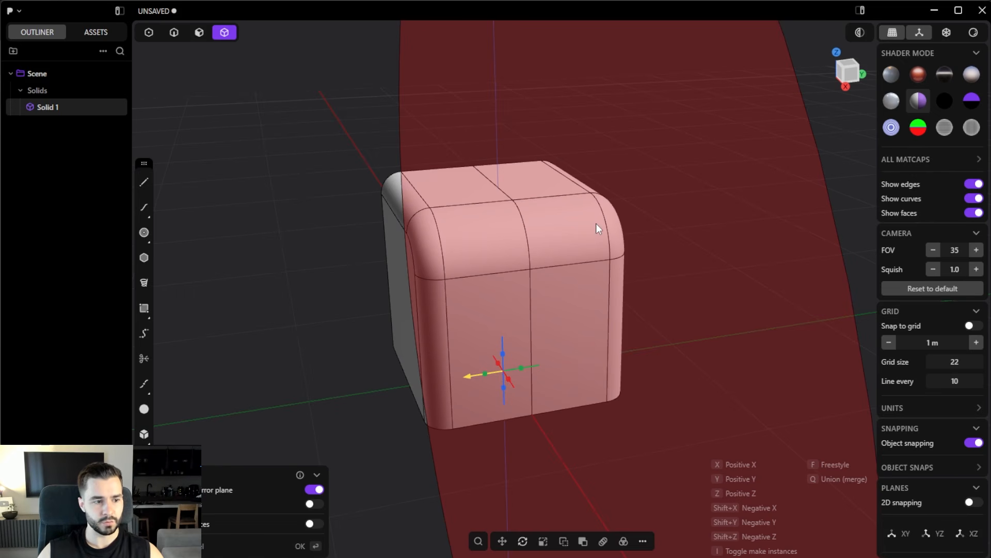
key(Return)
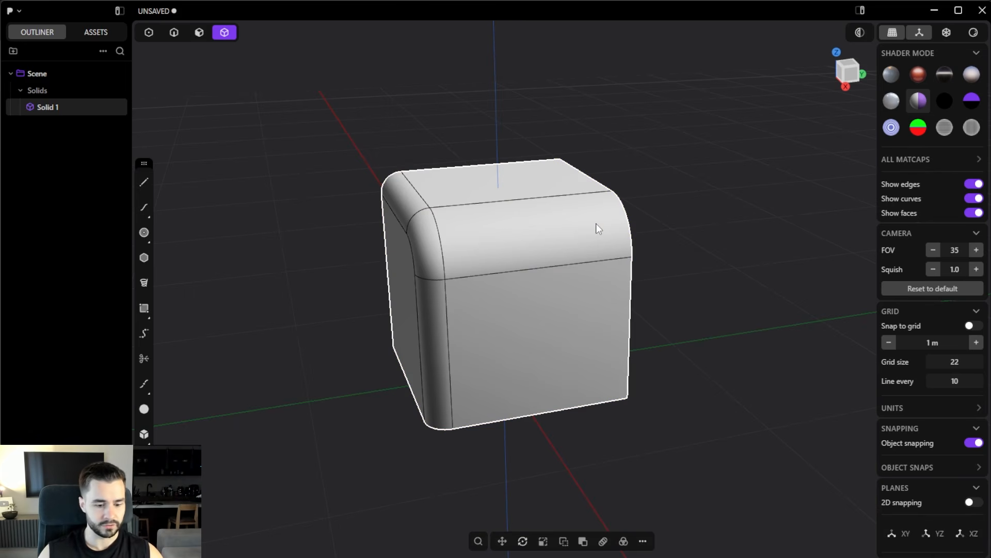
key(alt+x)
click(495, 363)
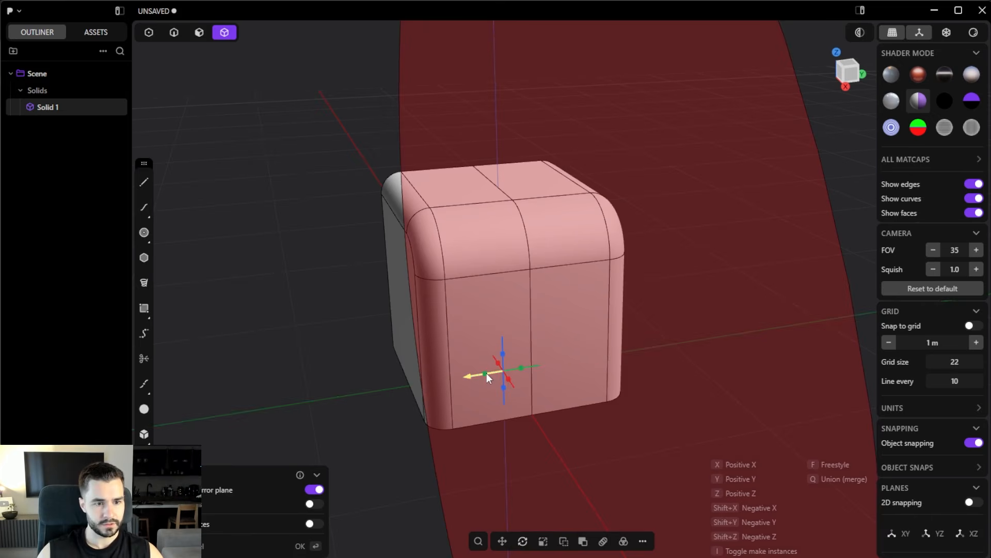
key(Return)
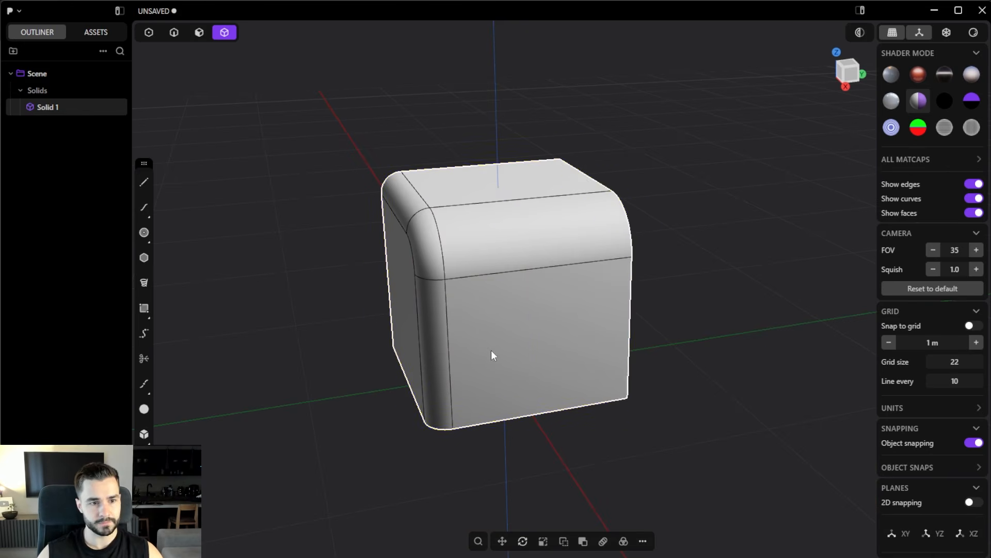
Mirror the rounded cube along negative Y without merging the halves, and clear the selection.
key(alt+x)
click(487, 374)
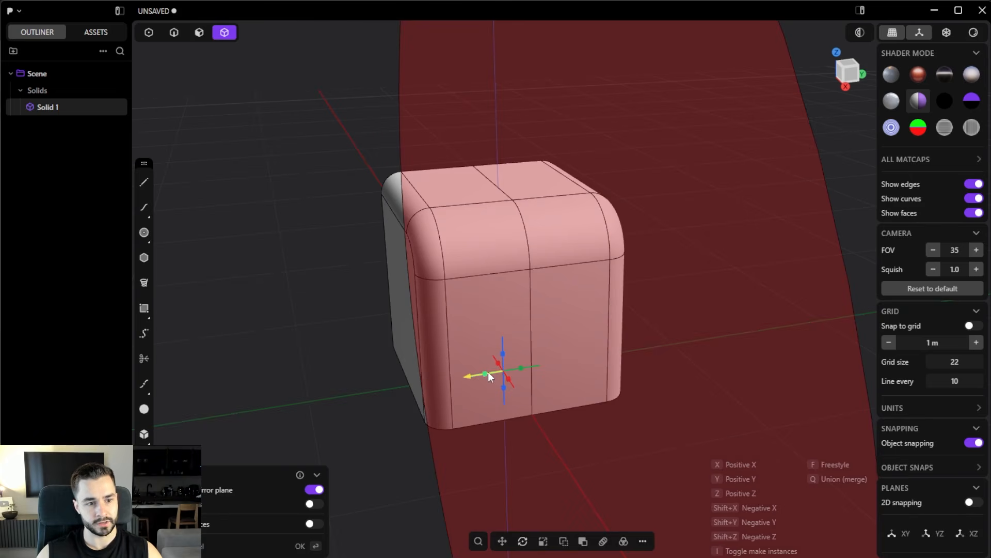
key(Return)
click(698, 225)
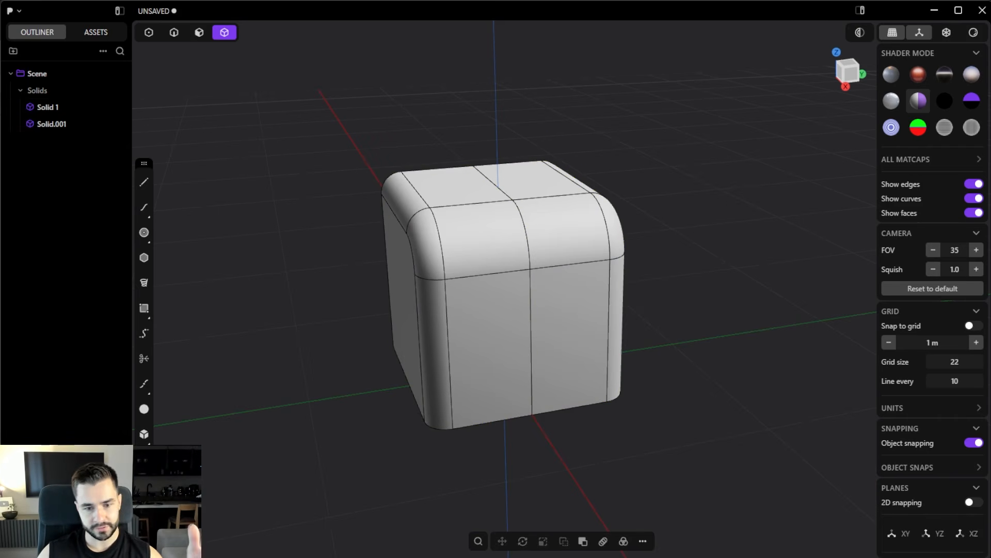
Switch to Blender, mirror the cube along negative Y about the cursor with a mirror modifier, and apply the modifier.
key(alt+Tab)
middle_drag(544, 313, 642, 310)
click(835, 339)
middle_drag(621, 270, 616, 273)
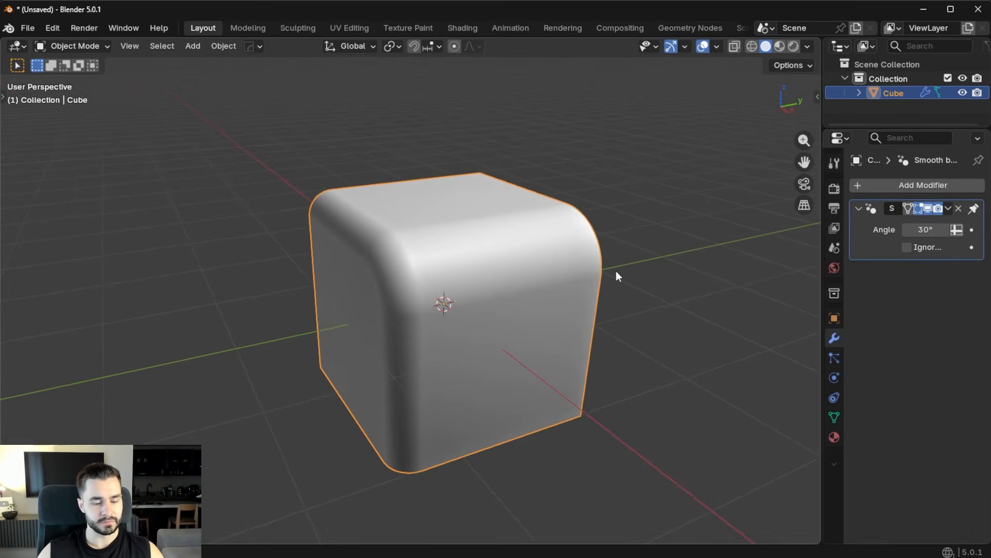
key(alt+x)
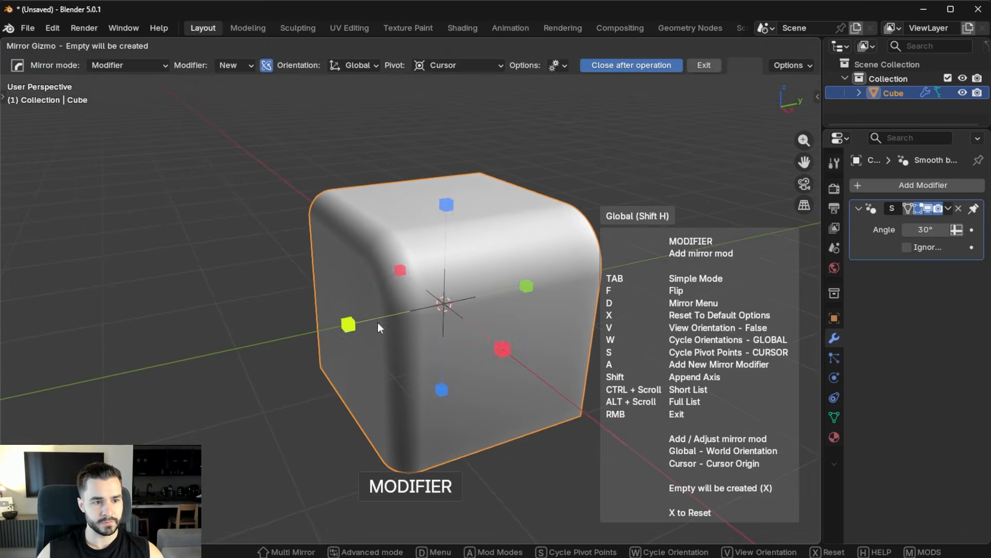
click(348, 325)
middle_drag(549, 304, 517, 261)
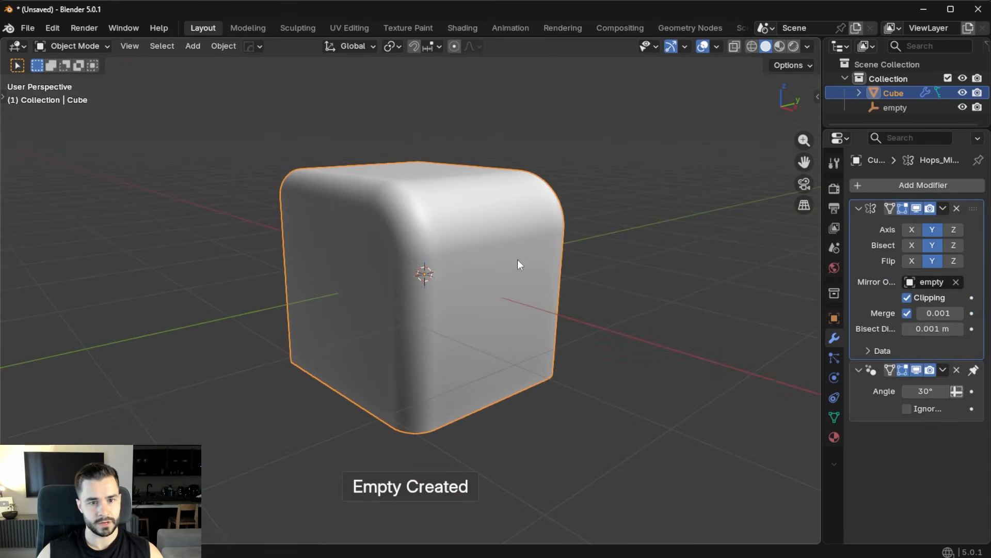
click(942, 209)
click(913, 223)
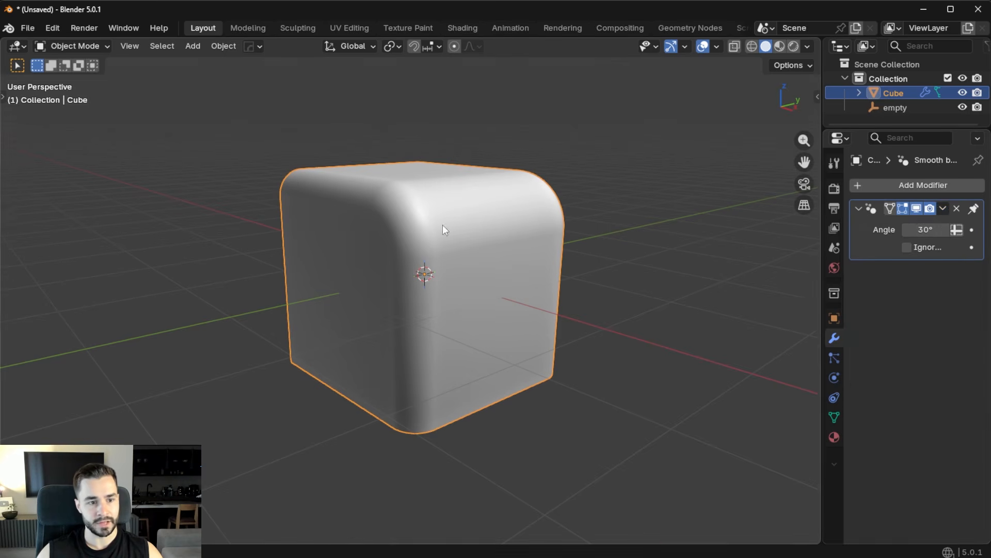
Select the edge loop running through the middle of the cube in Edit Mode and return to Object Mode.
middle_drag(442, 225, 414, 267)
key(Tab)
key(alt+a)
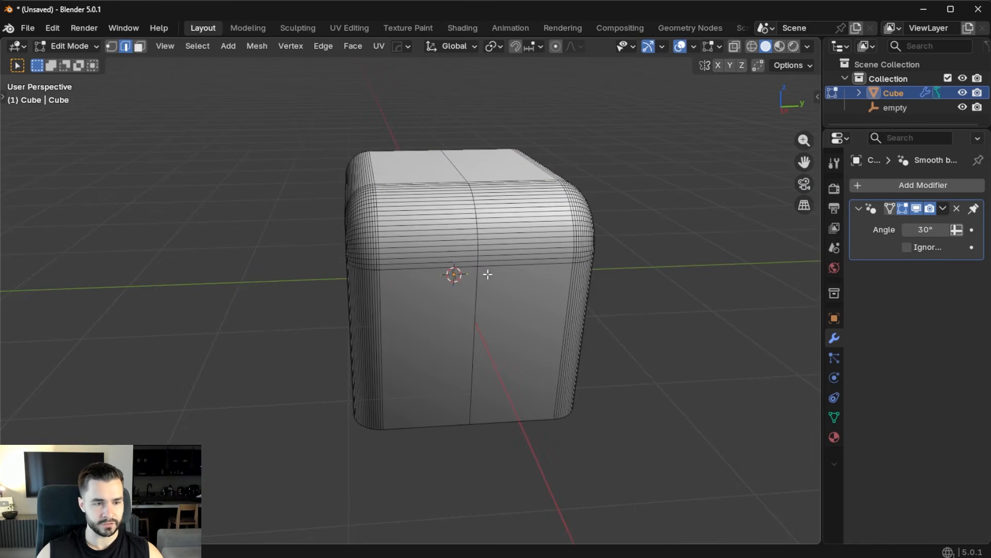
alt+click(479, 301)
key(Tab)
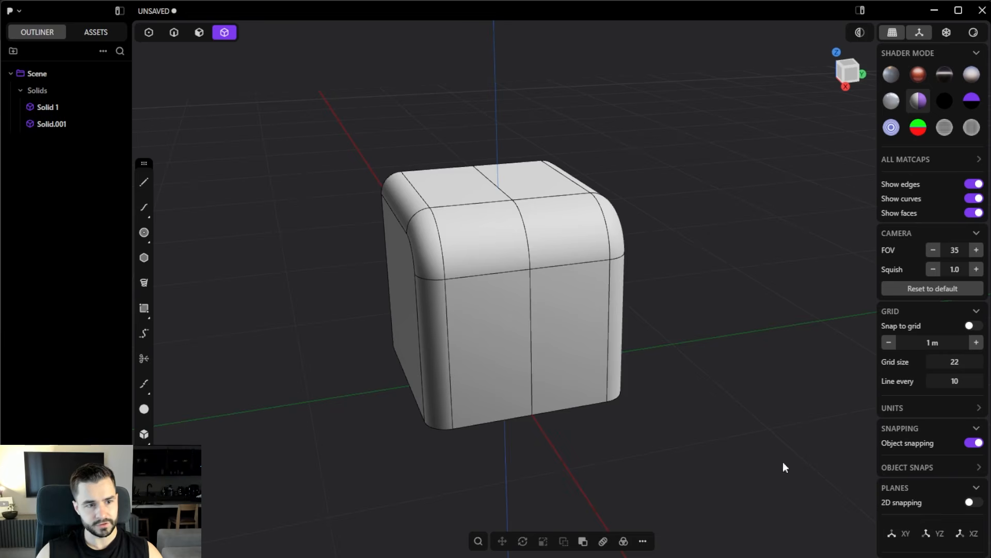
Switch to Plasticity, select the mirrored half of the cube and try to move it.
middle_drag(782, 462, 575, 271)
scroll(509, 284, up, 5)
scroll(469, 248, down, 6)
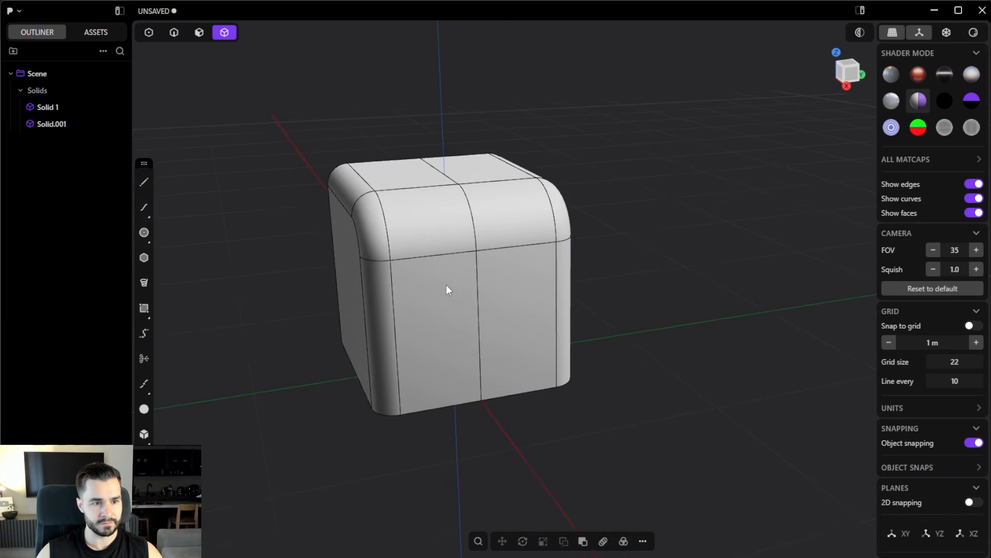
click(447, 285)
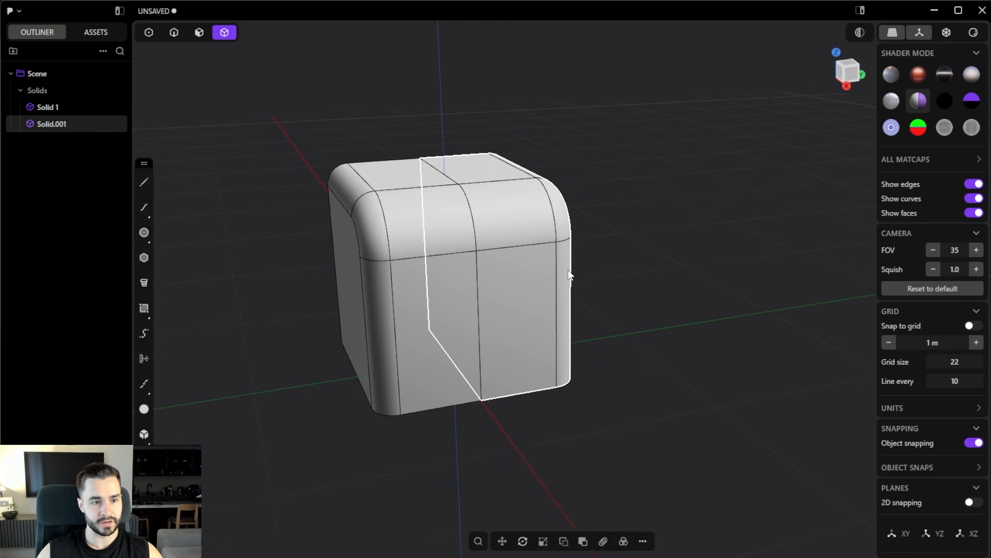
key(g)
key(Escape)
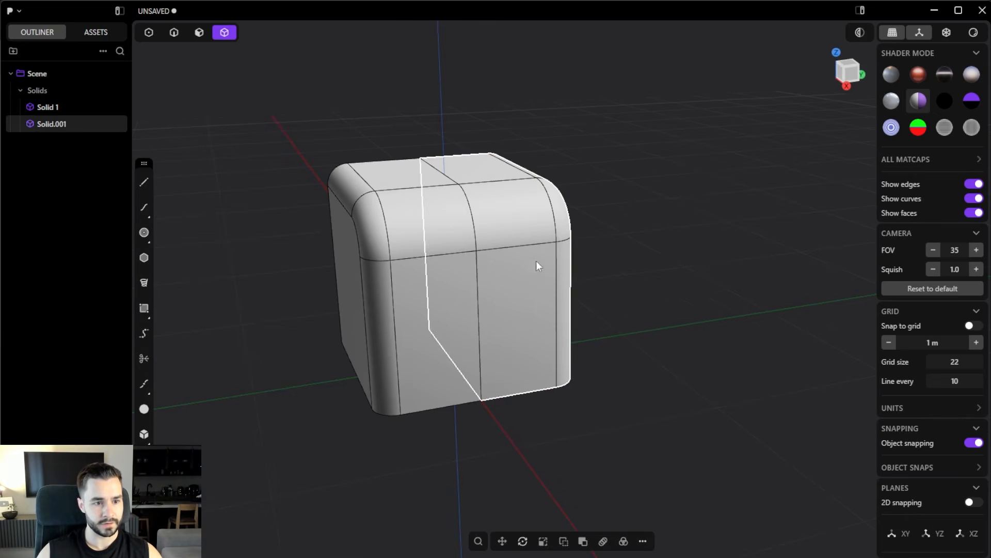
click(670, 253)
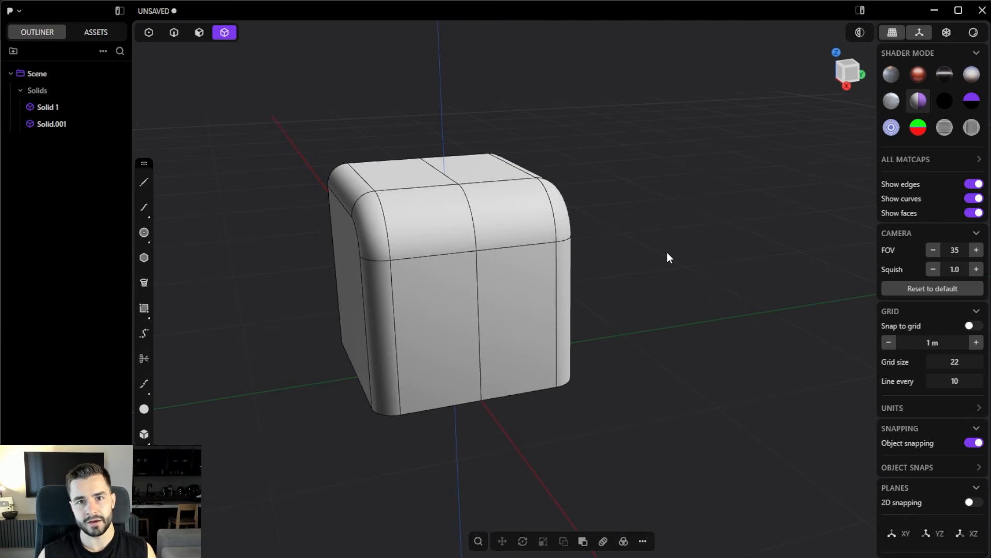
Undo the unmerged mirror of the rounded cube.
key(ctrl+z)
key(ctrl+z)
key(ctrl+z)
key(ctrl+z)
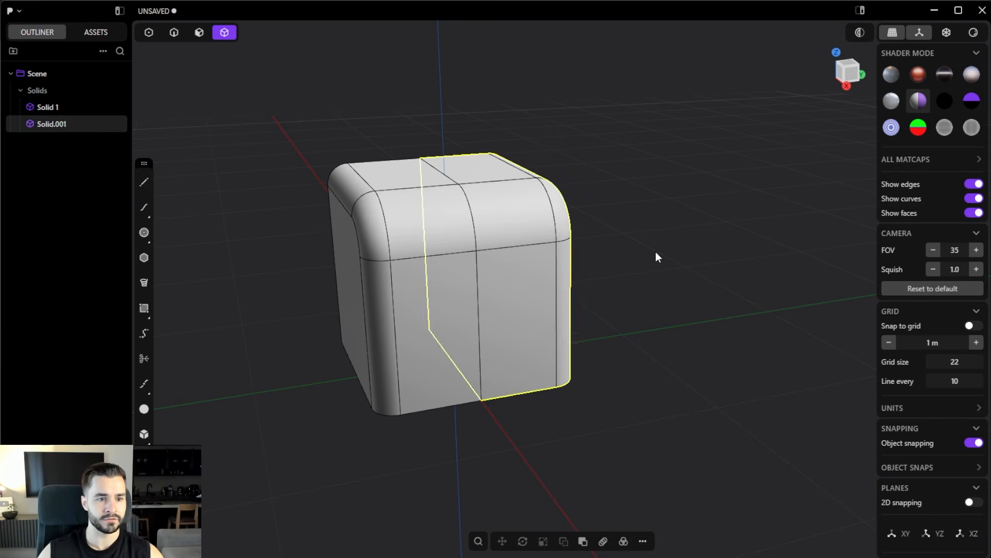
key(ctrl+z)
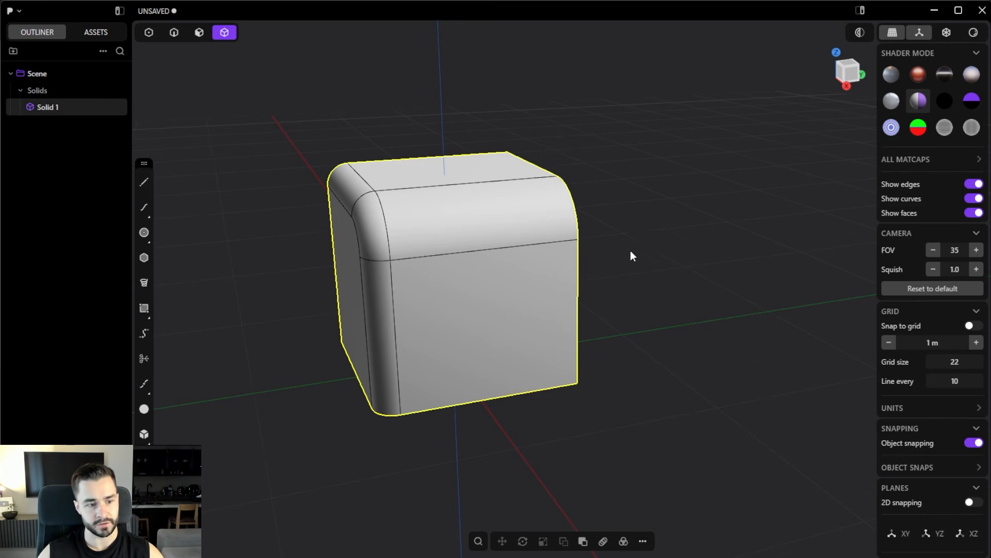
Mirror the rounded cube along negative Y with Union (merge) enabled, and clear the selection.
middle_drag(633, 256, 661, 251)
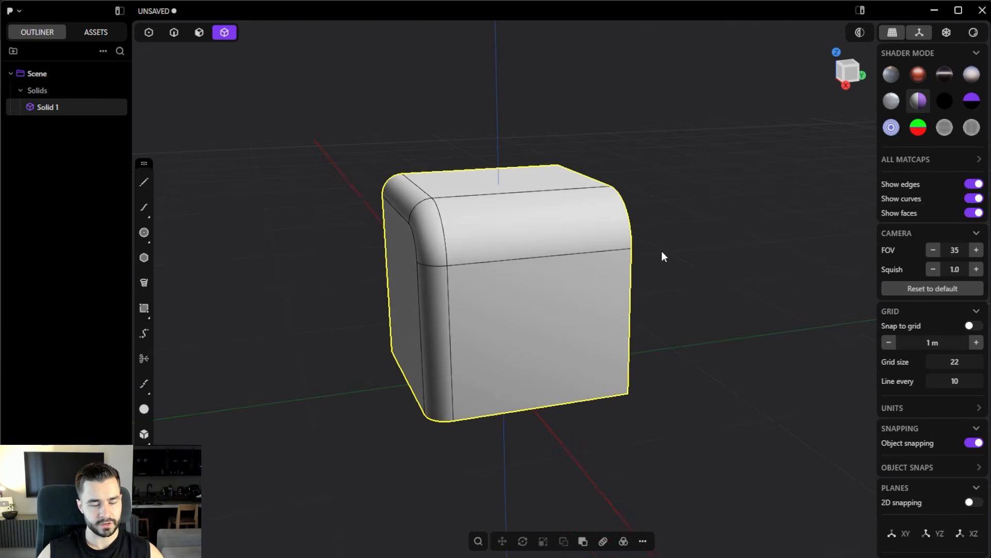
key(alt+x)
click(483, 376)
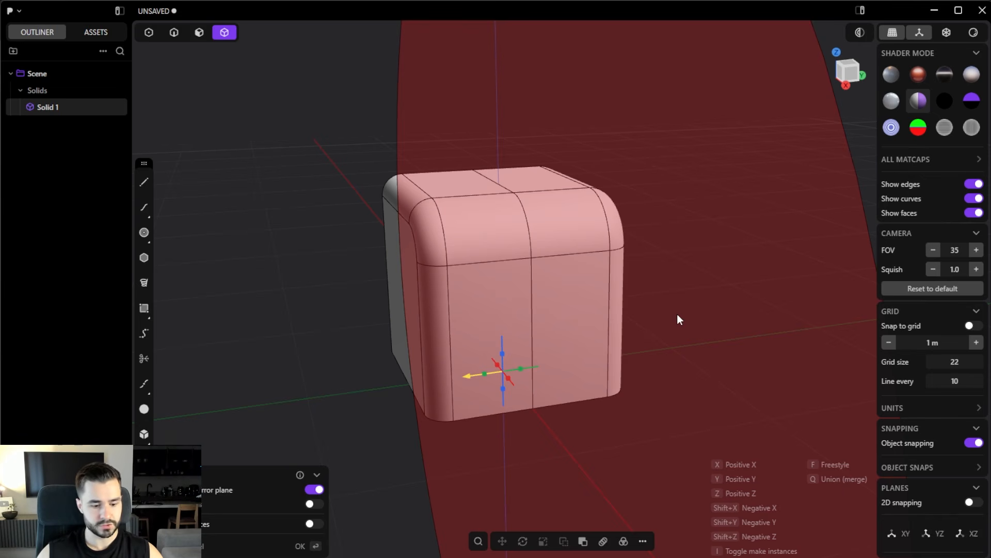
key(q)
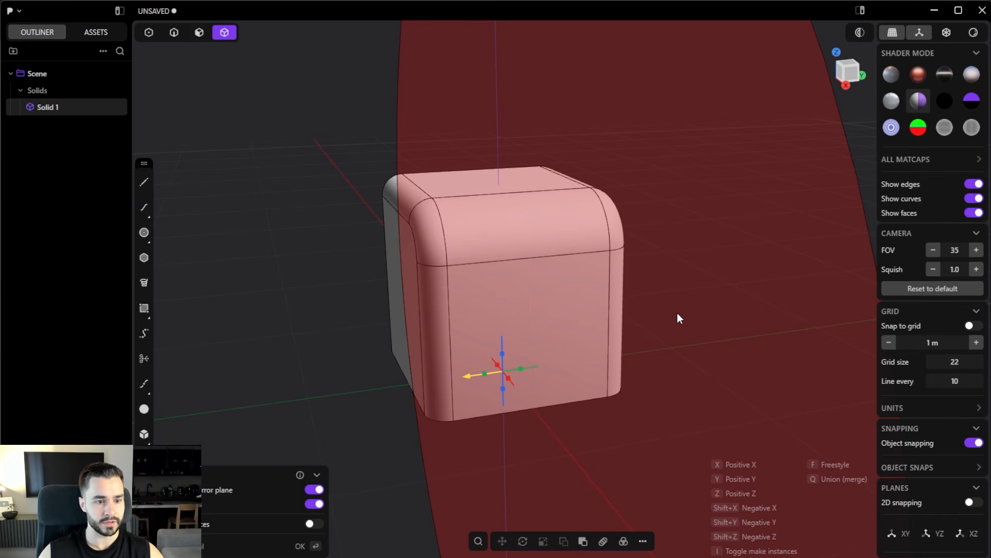
key(Return)
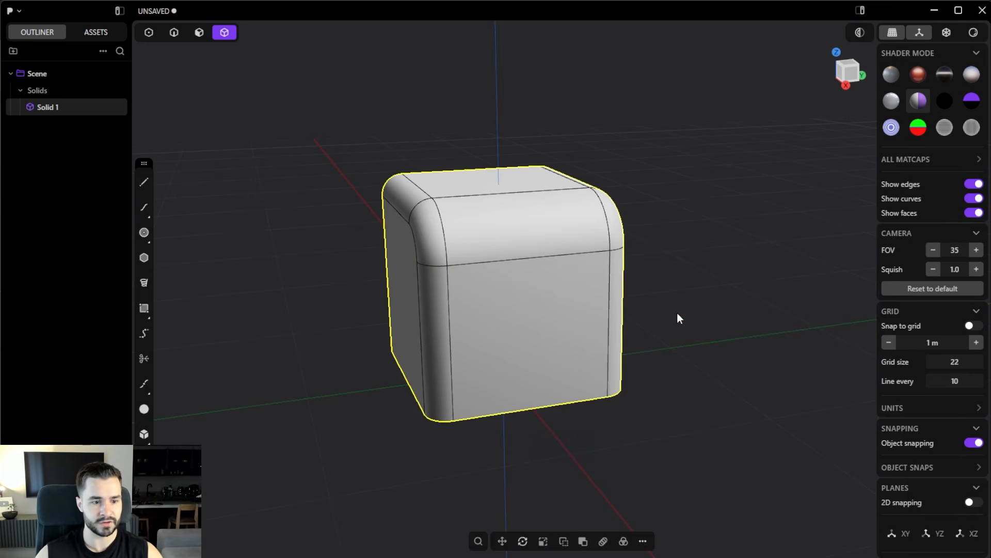
click(692, 240)
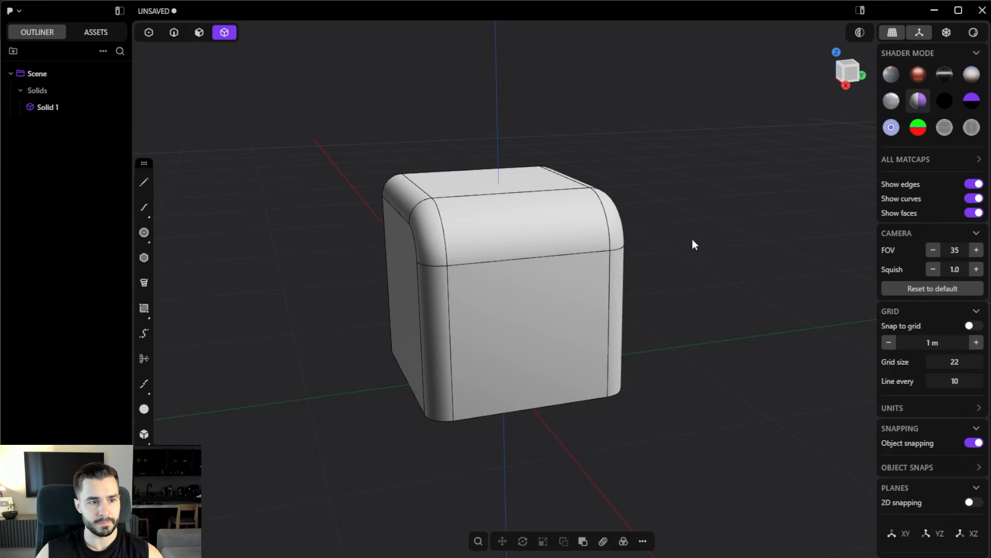
Examine the rounded edges and faces of the merged mirrored solid.
middle_drag(557, 180, 612, 200)
scroll(625, 216, up, 3)
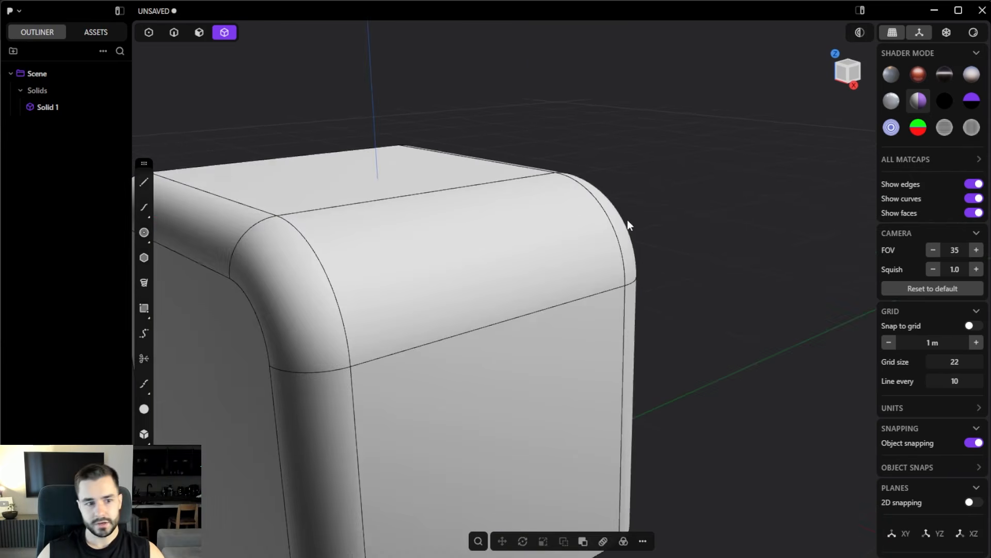
scroll(633, 243, down, 6)
scroll(636, 257, up, 3)
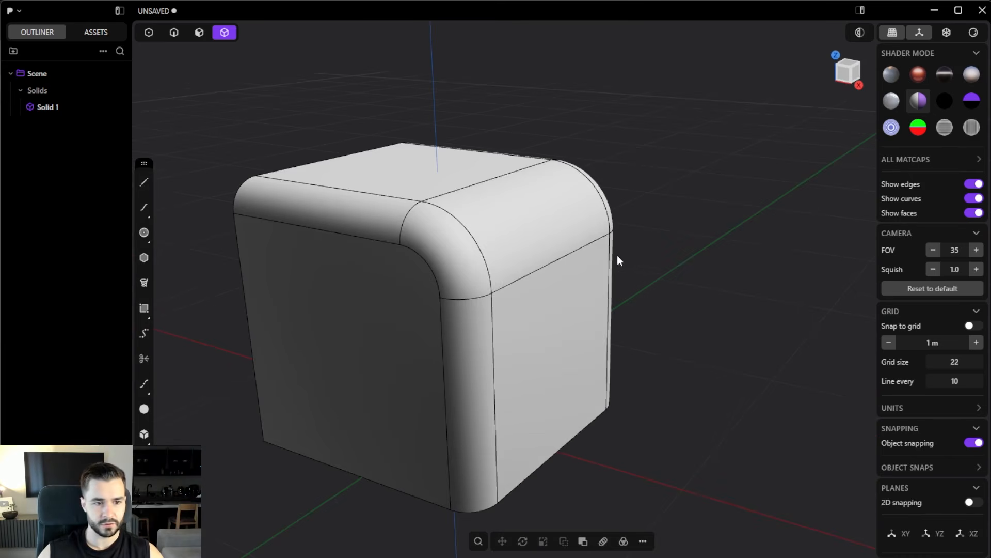
scroll(690, 348, down, 3)
middle_drag(690, 348, 648, 331)
Switch to Blender, add a cylinder mesh with 64 vertices and apply auto smooth shading to it.
key(alt+Tab)
middle_drag(458, 268, 486, 229)
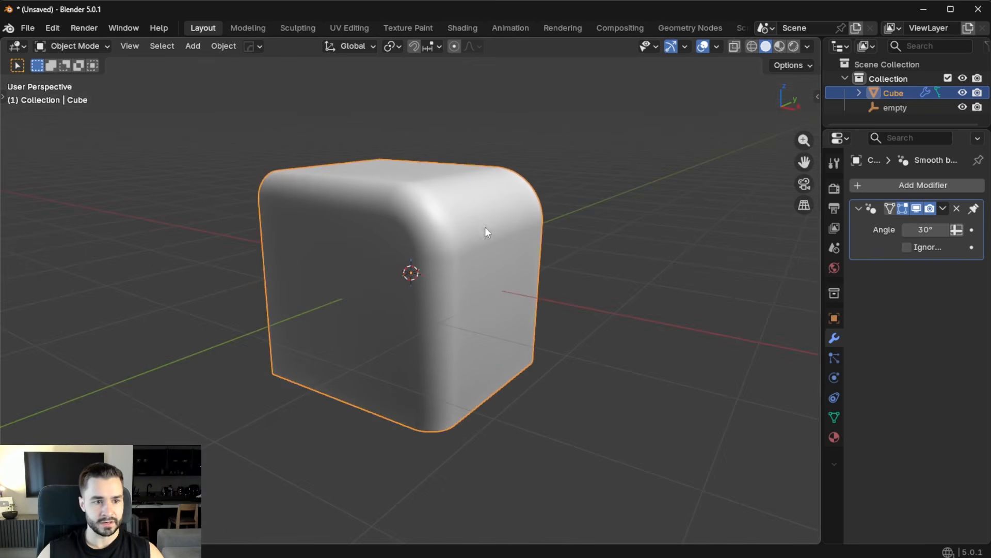
key(shift+a)
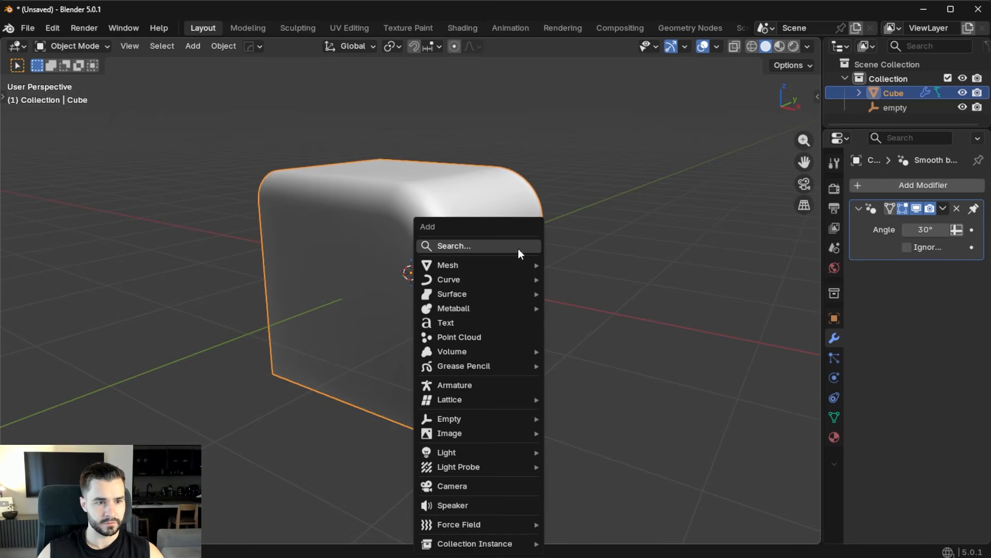
mouse_move(489, 268)
click(630, 350)
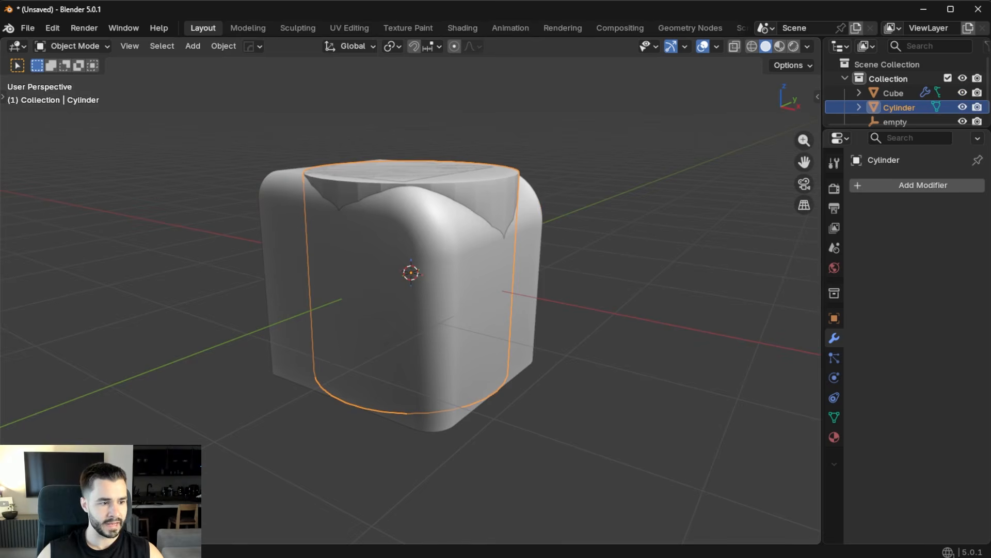
click(44, 532)
click(134, 361)
text(64)
key(Return)
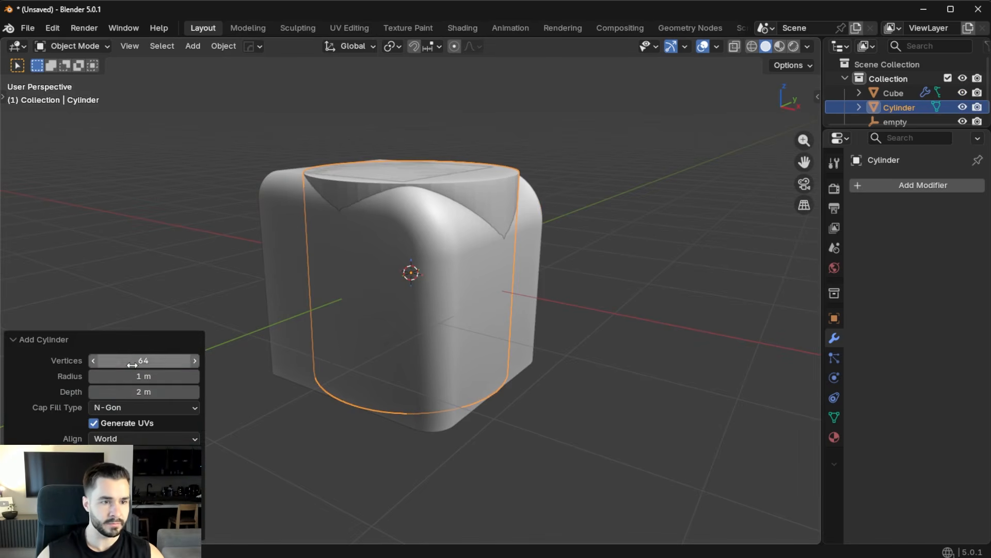
right_click(687, 234)
click(687, 234)
middle_drag(663, 257, 617, 401)
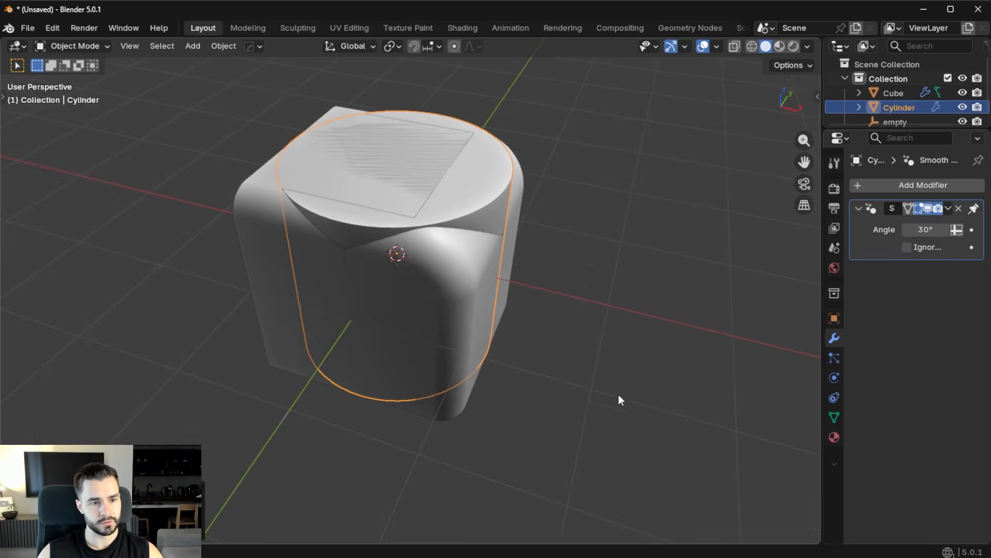
key(r)
key(y)
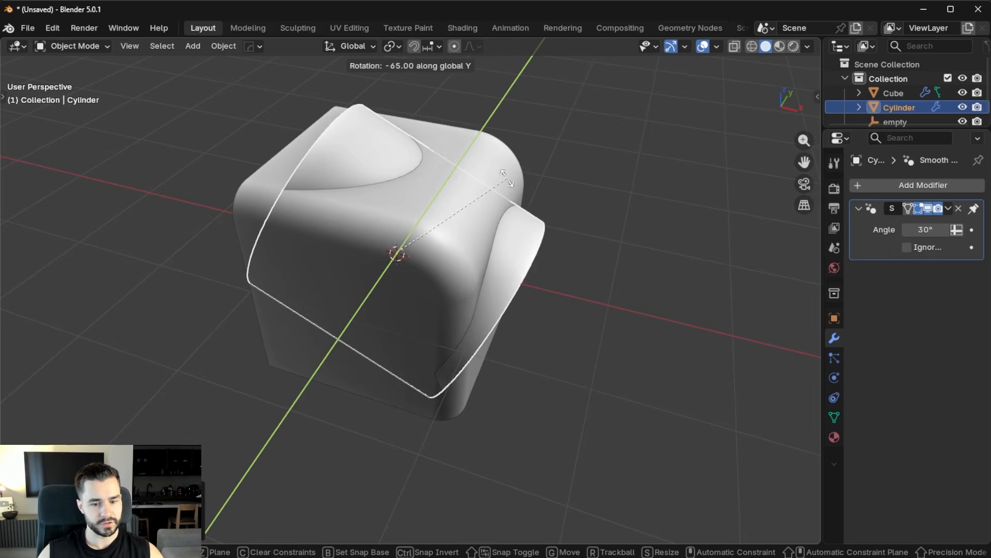
click(507, 178)
Rotate the cylinder 45 degrees about the global Y axis in the front view.
key(KP_1)
text(r)
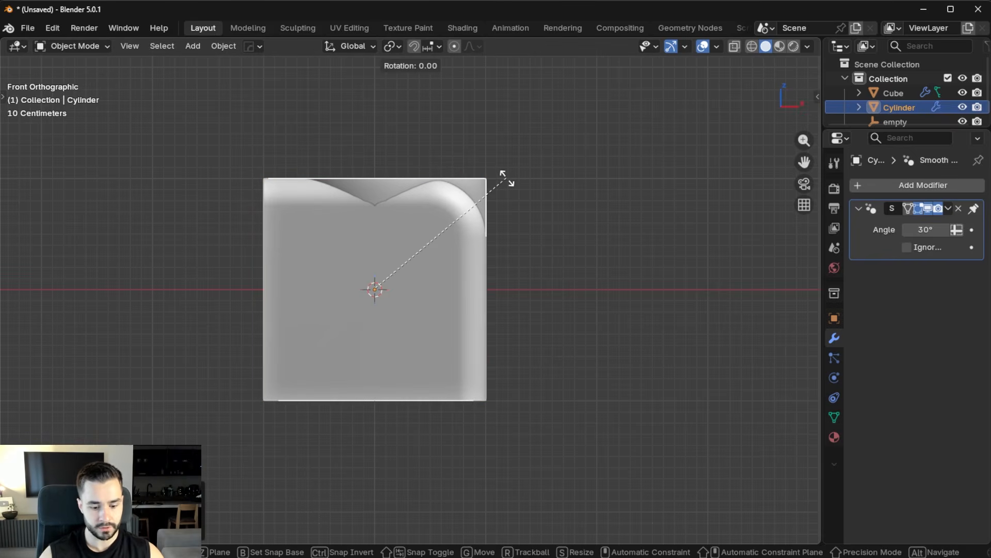
text(y45)
key(Escape)
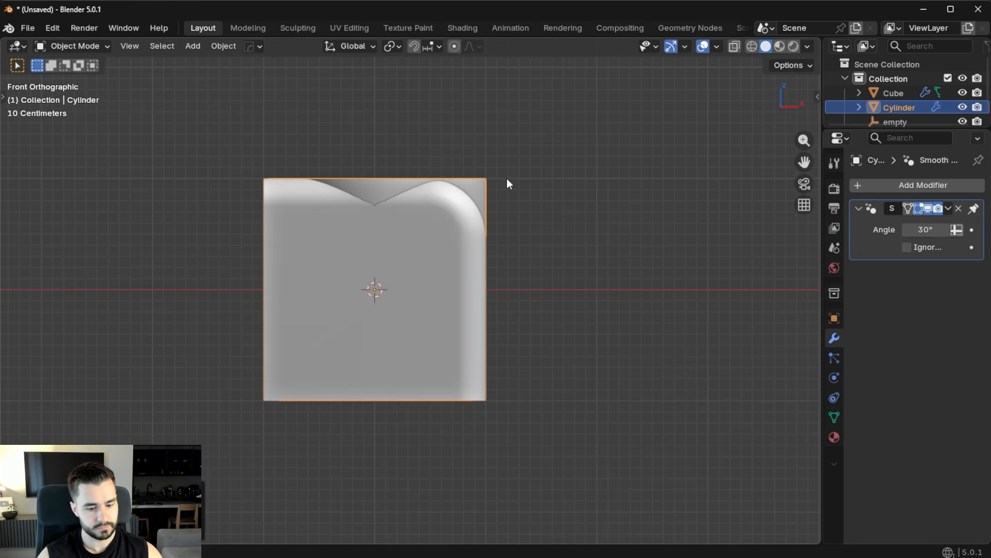
text(ry45)
key(Return)
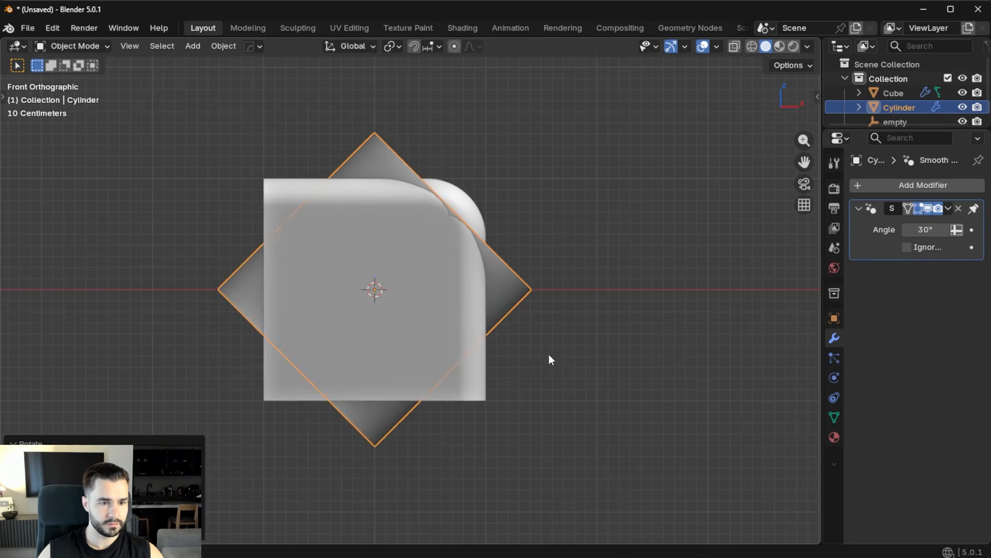
Move the cylinder out beside the cube's rounded upper corner and scale it down to roughly a third of its size.
key(g)
click(764, 330)
key(s)
click(596, 267)
key(r)
key(z)
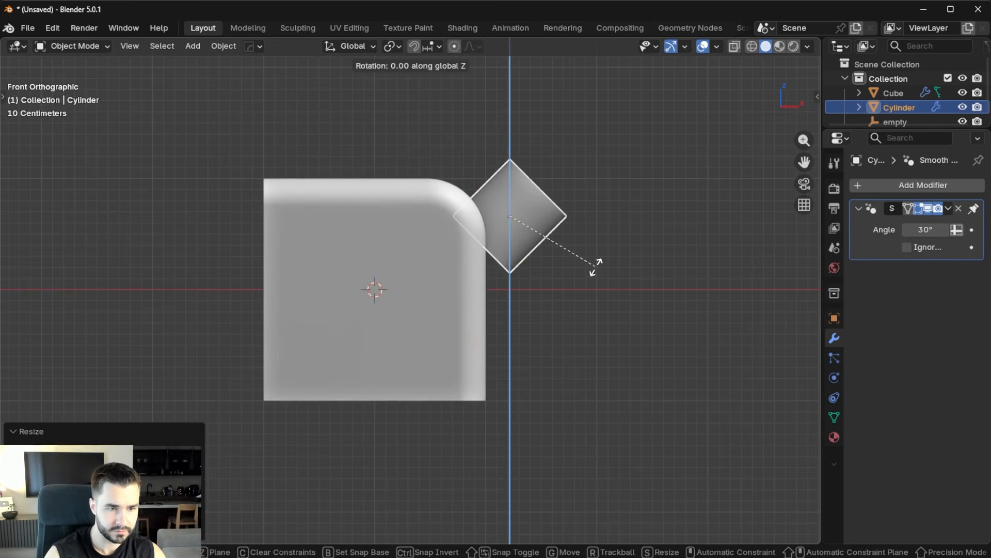
key(Escape)
text(r180)
key(Return)
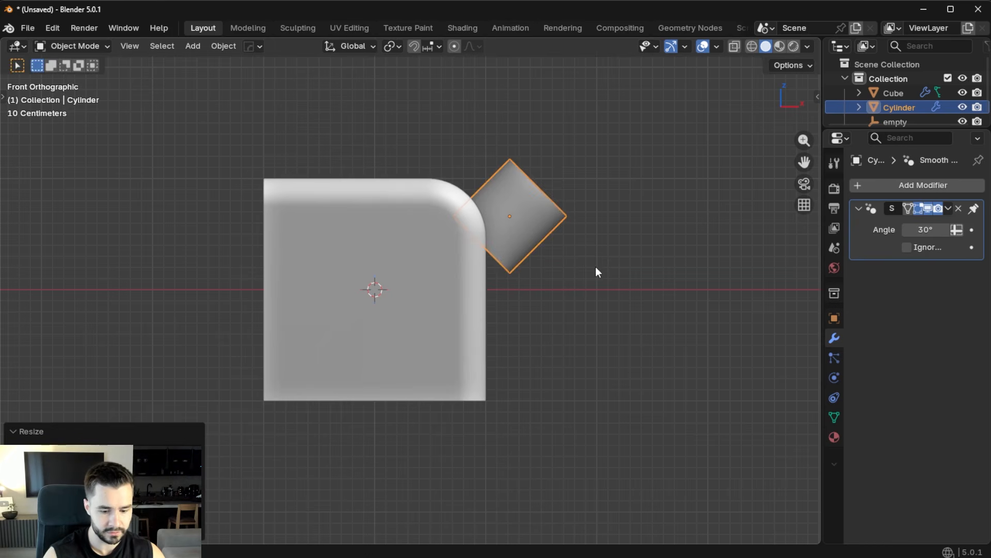
key(r)
key(Escape)
Move the cylinder onto the cube's rounded upper corner and stretch it along its local Z axis.
key(g)
click(543, 221)
key(s)
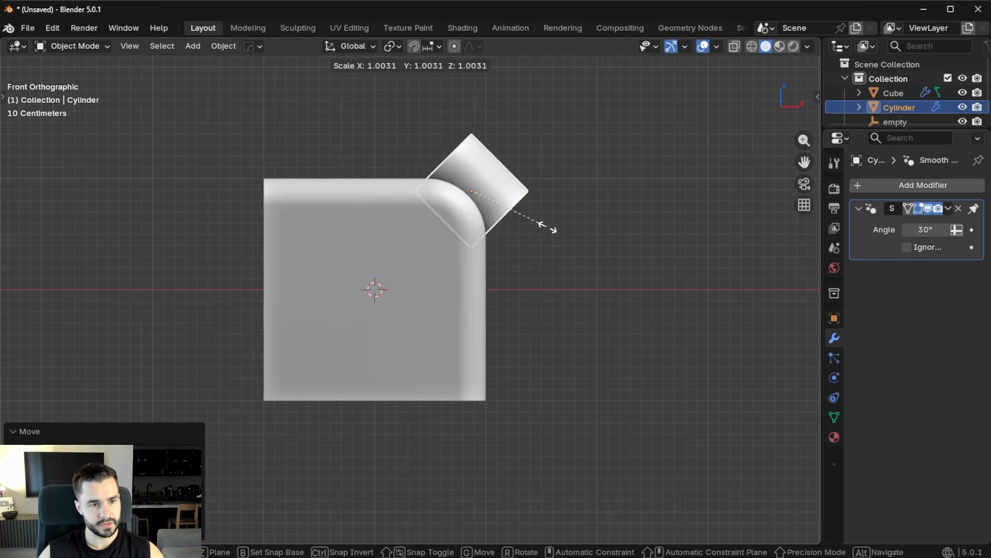
key(z)
key(z)
click(689, 288)
Reposition the stretched cylinder across the cube's rounded edge and adjust its overall scale.
key(g)
click(686, 303)
middle_drag(683, 305, 553, 360)
key(s)
click(616, 350)
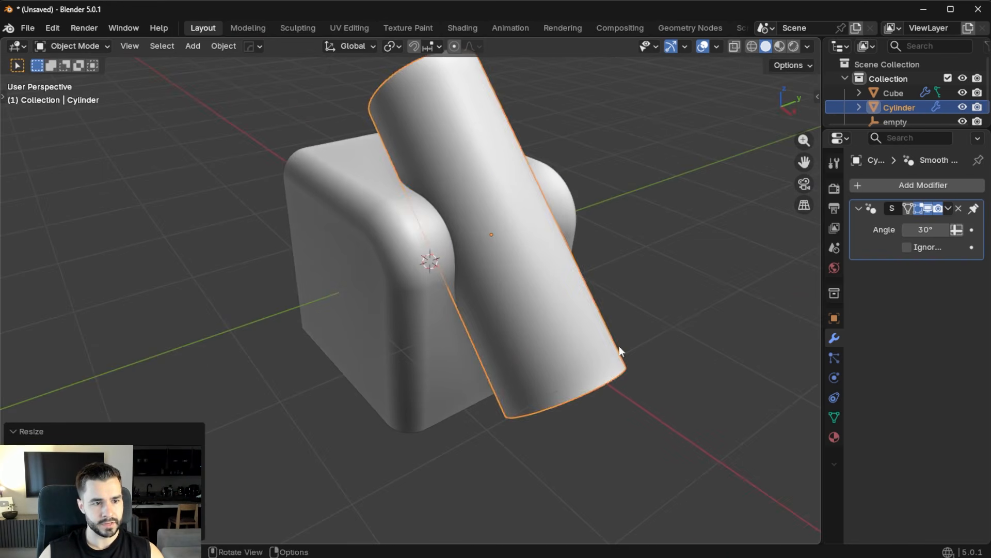
Cut the cylinder out of the rounded cube with a non-destructive Difference boolean.
shift+click(399, 230)
middle_drag(399, 230, 445, 234)
key(ctrl+KP_Subtract)
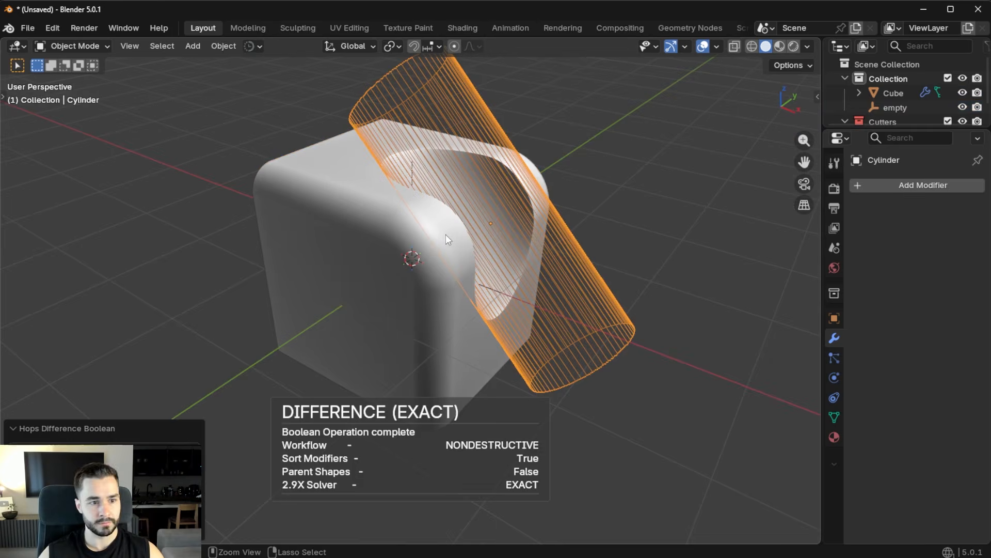
Raise the cylinder cutter along global Z, refine its position over the rounded edge, and hide it.
middle_drag(590, 222, 592, 355)
key(g)
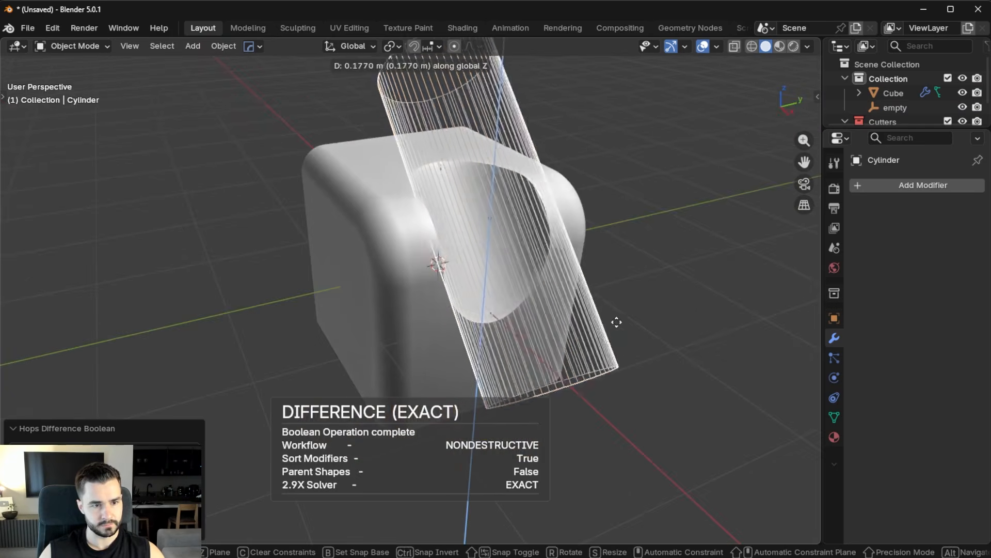
click(626, 315)
key(g)
click(652, 308)
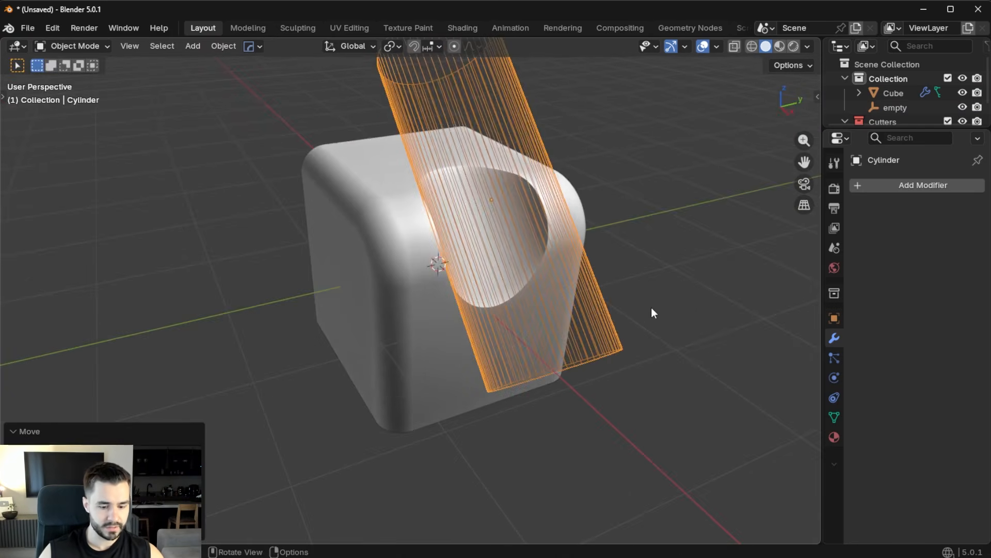
key(h)
middle_drag(652, 307, 584, 321)
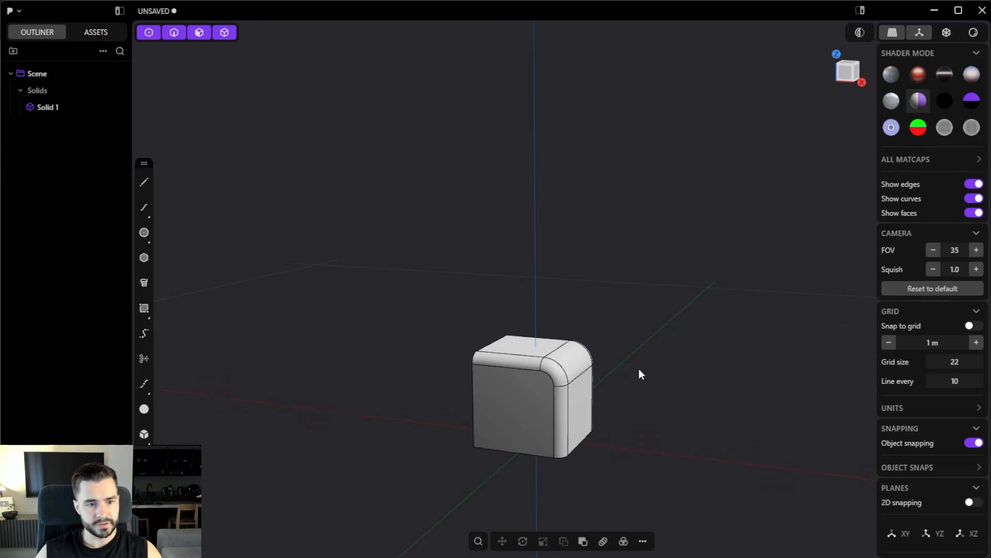
Switch to Plasticity and create a cylinder beside the cube on the X axis, 0.5 m in diameter and about 0.98 m high.
middle_drag(639, 376, 565, 310)
scroll(620, 325, up, 8)
scroll(618, 325, down, 6)
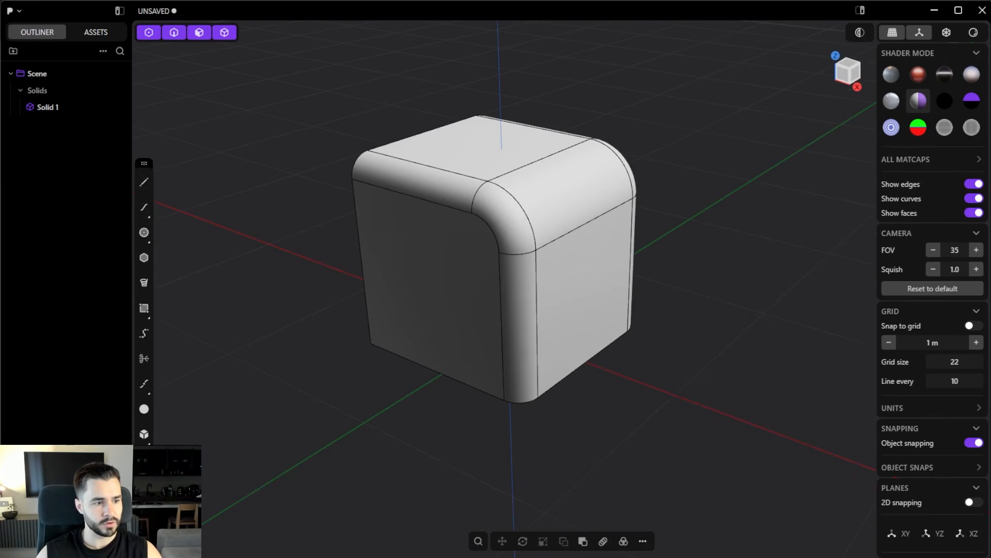
scroll(392, 442, down, 4)
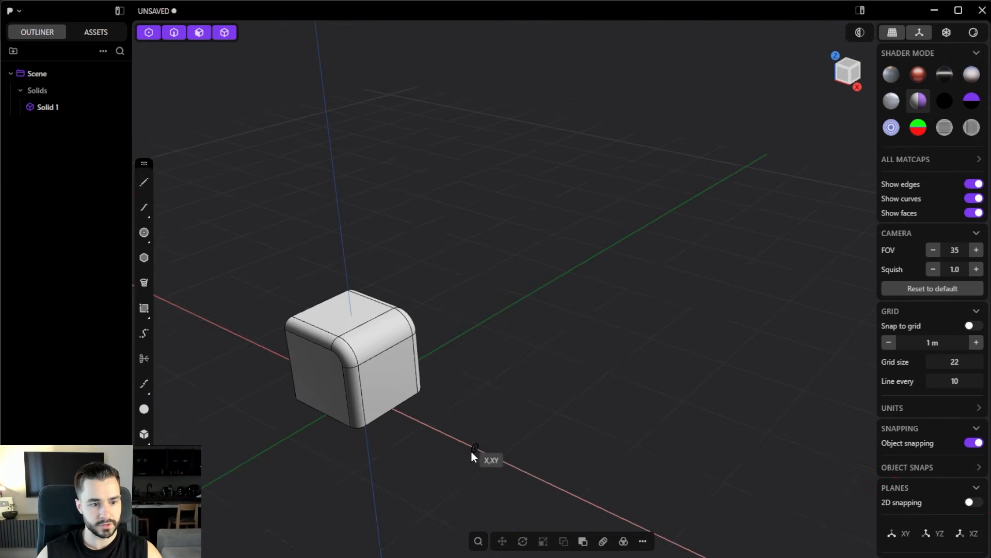
scroll(470, 451, up, 4)
shift+middle_drag(469, 454, 533, 369)
click(532, 372)
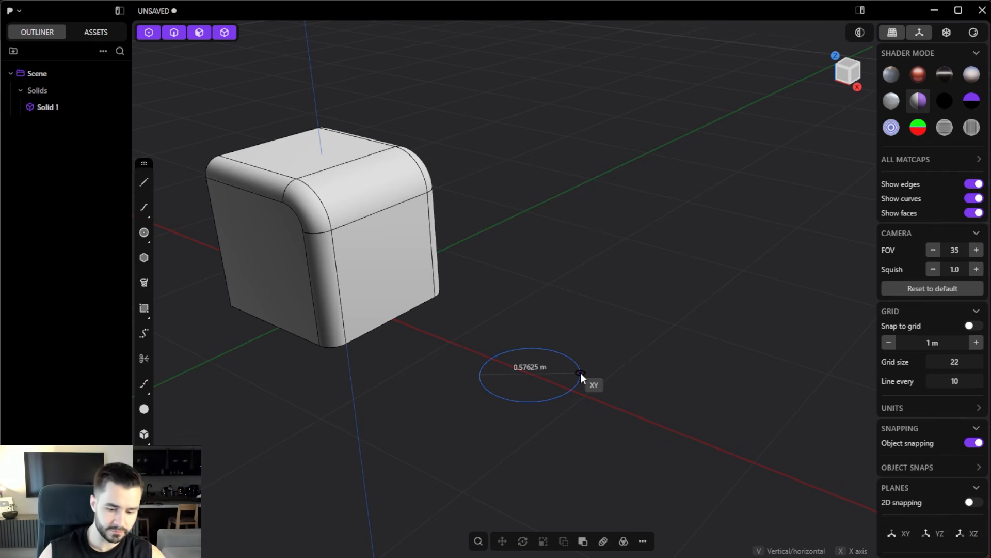
key(Tab)
text(0.25)
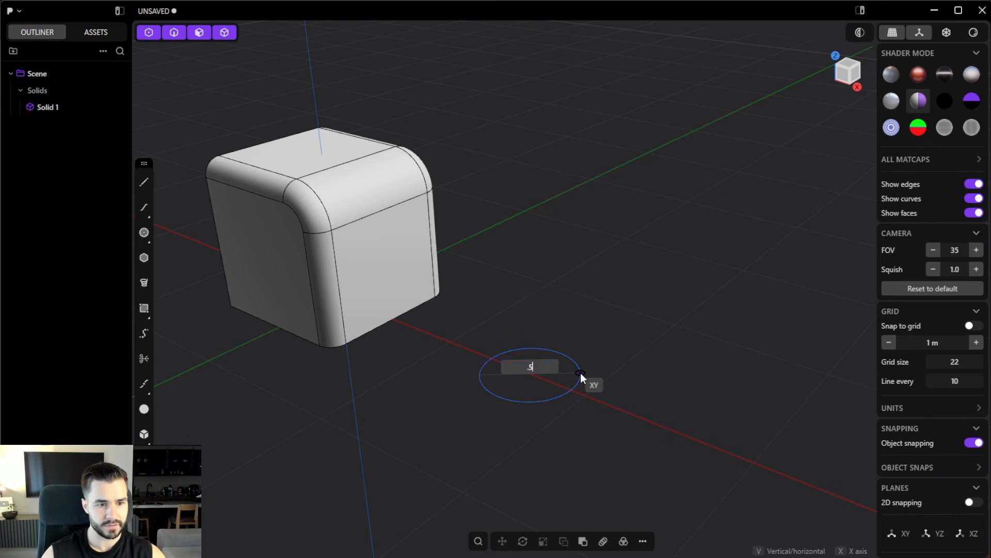
key(Return)
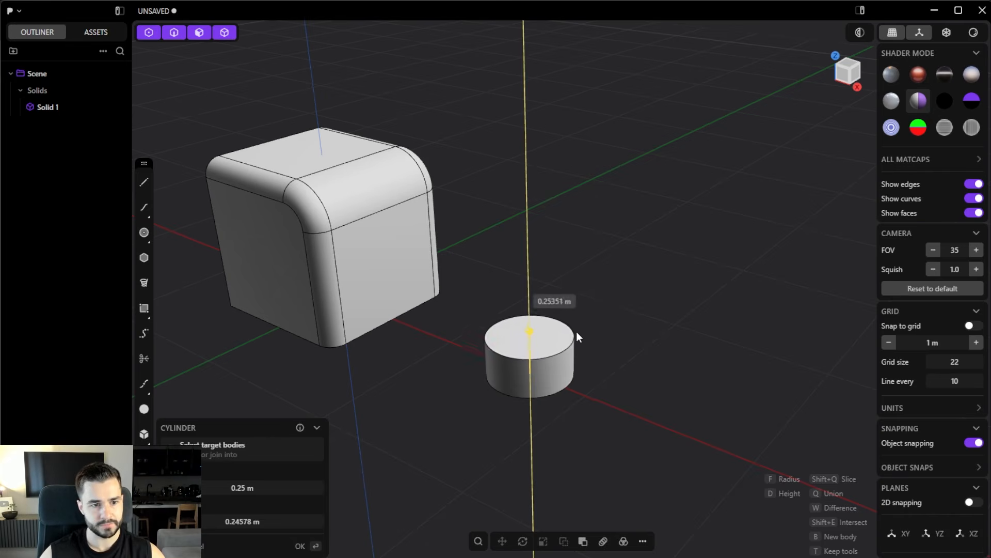
click(587, 213)
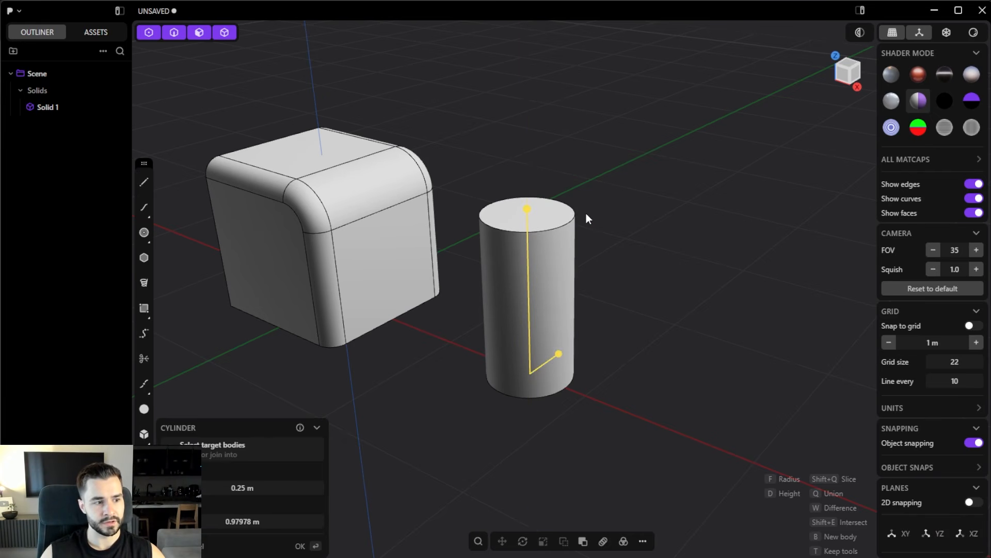
key(Return)
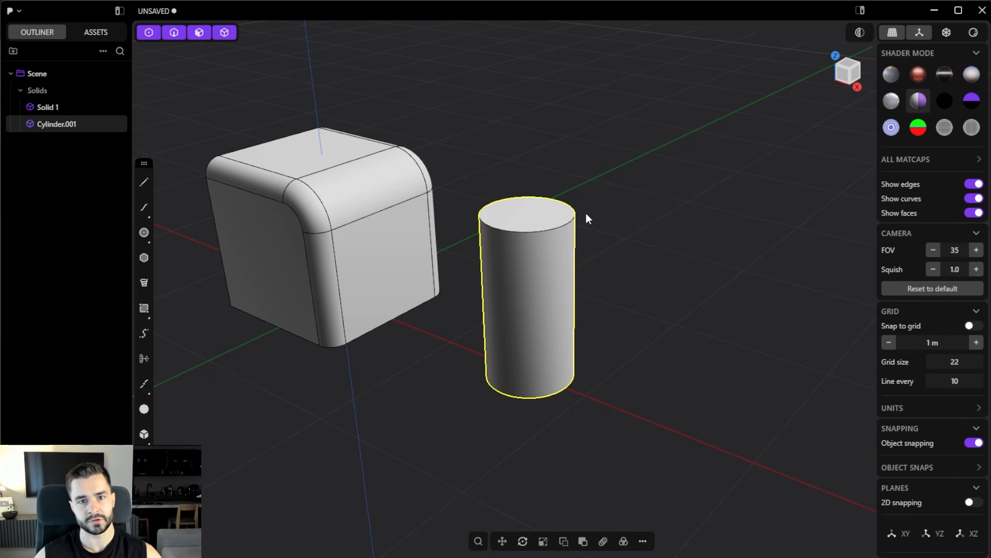
Examine the cube and the new cylinder in the front, right and top views, ending in the front view.
middle_drag(587, 212, 664, 318)
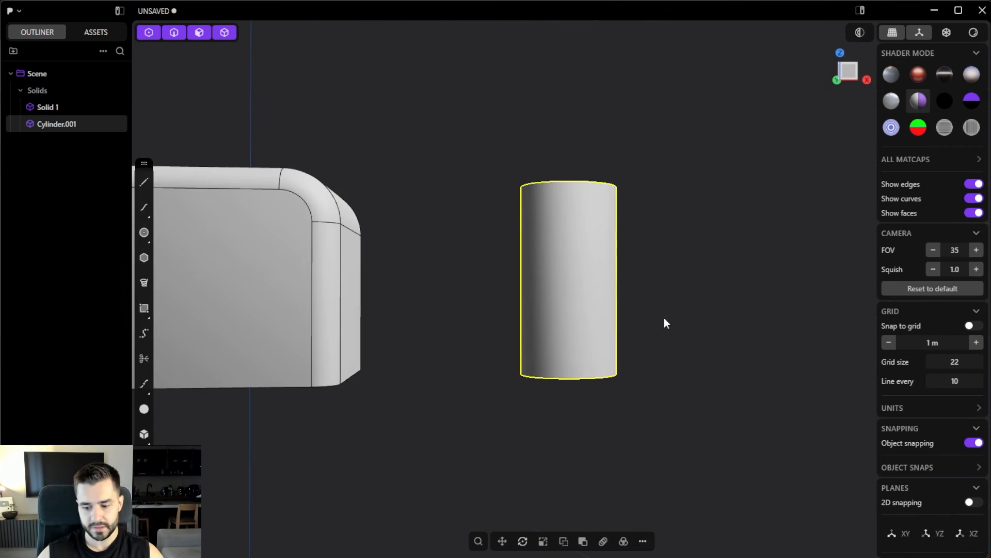
key(KP_1)
key(KP_3)
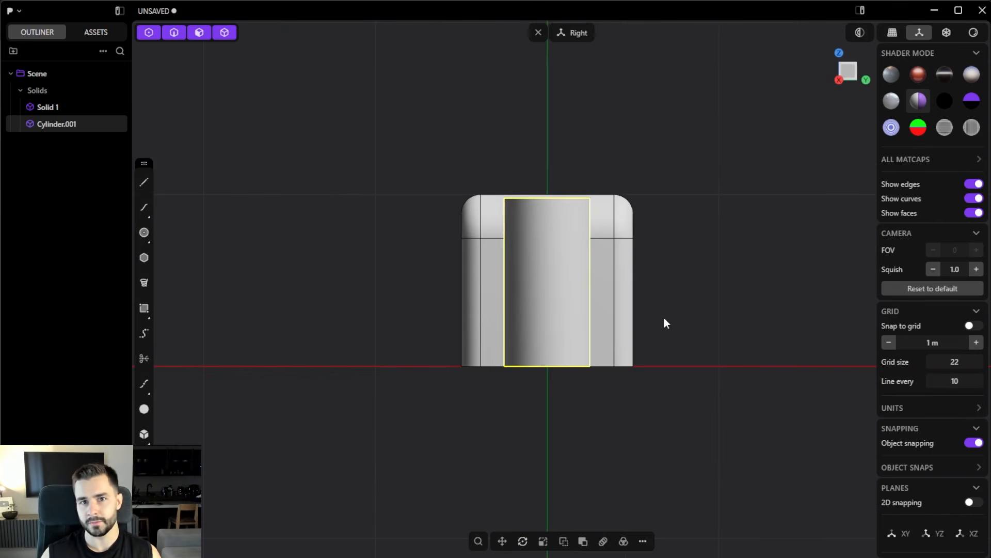
key(KP_1)
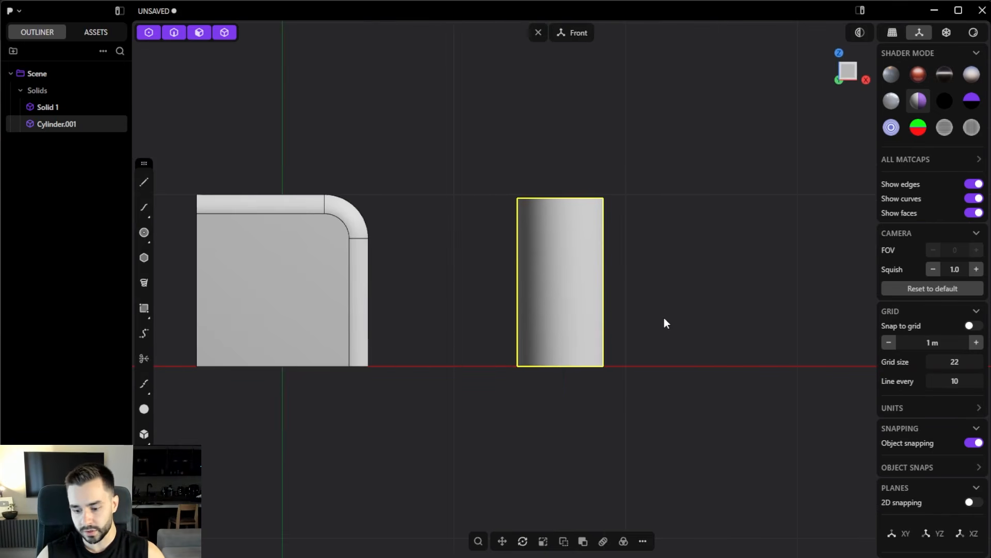
key(KP_3)
key(KP_7)
key(KP_1)
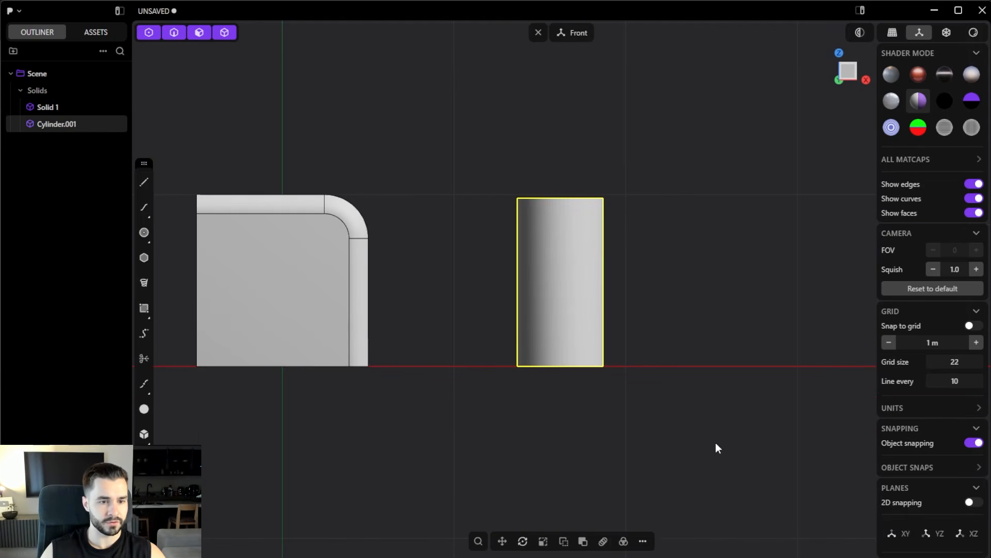
Rotate the cylinder in screen space in the front view and set the angle to 45 degrees.
key(r)
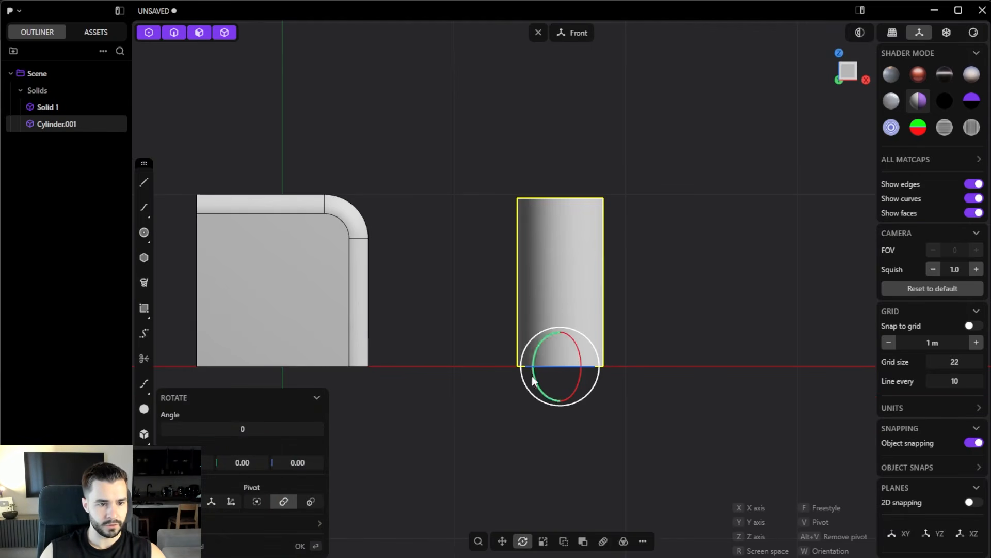
key(r)
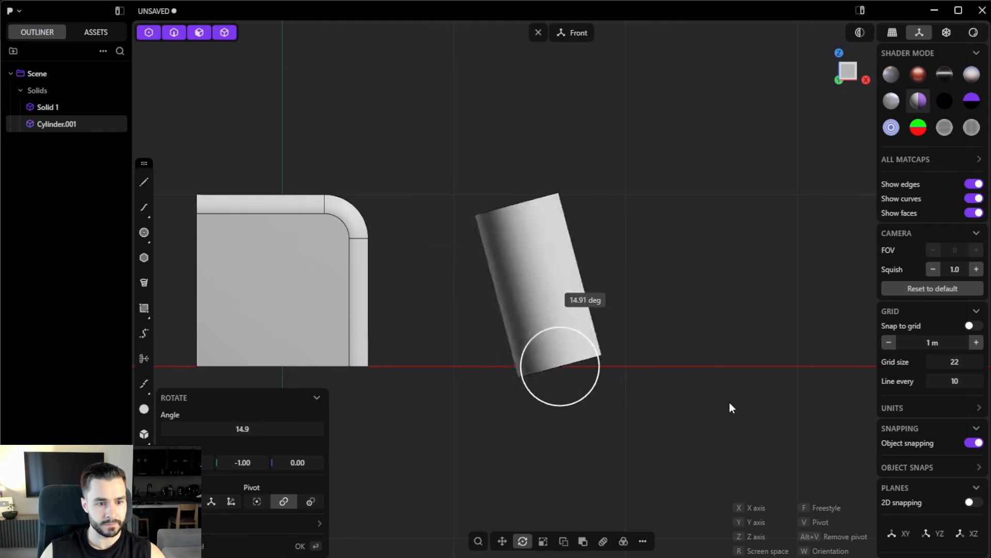
click(727, 314)
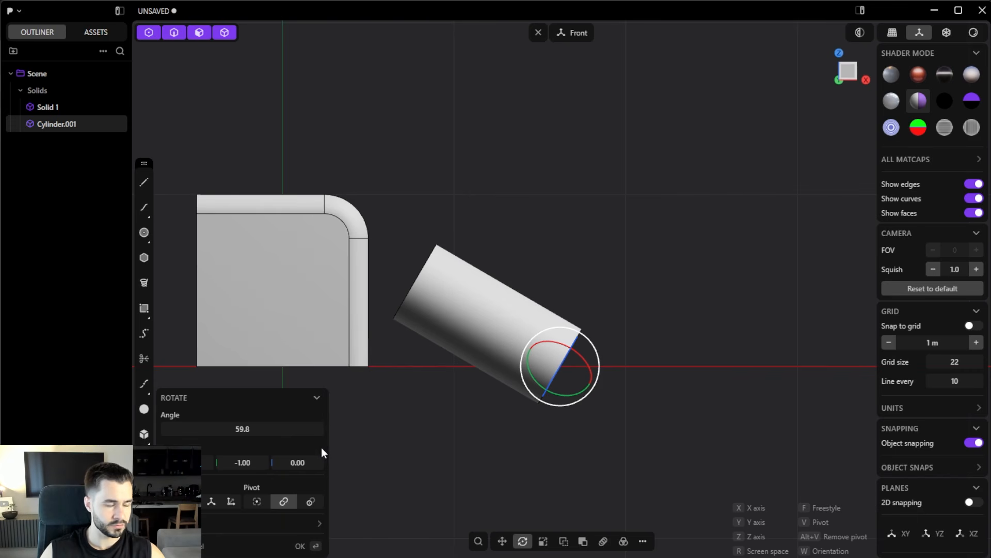
drag(239, 428, 235, 431)
click(234, 431)
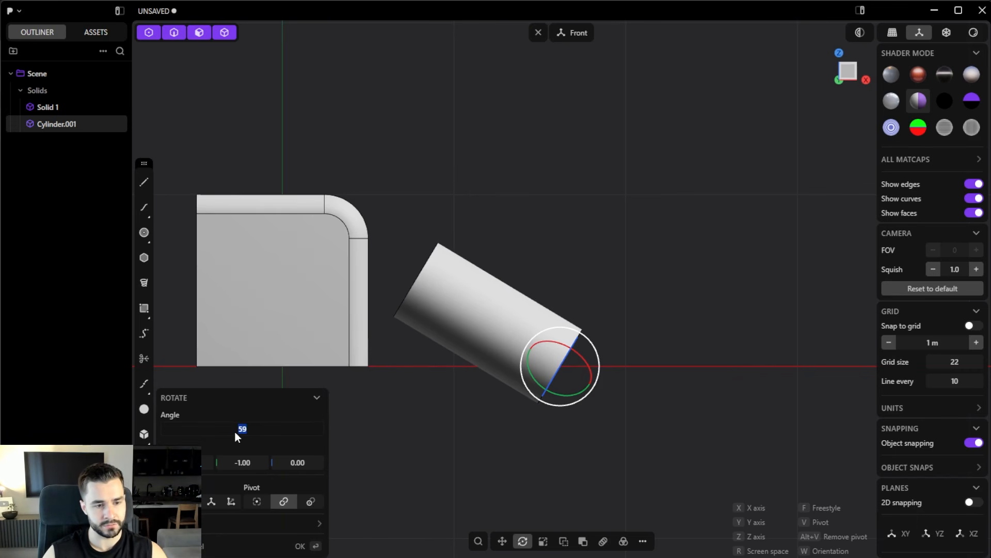
text(45)
key(Return)
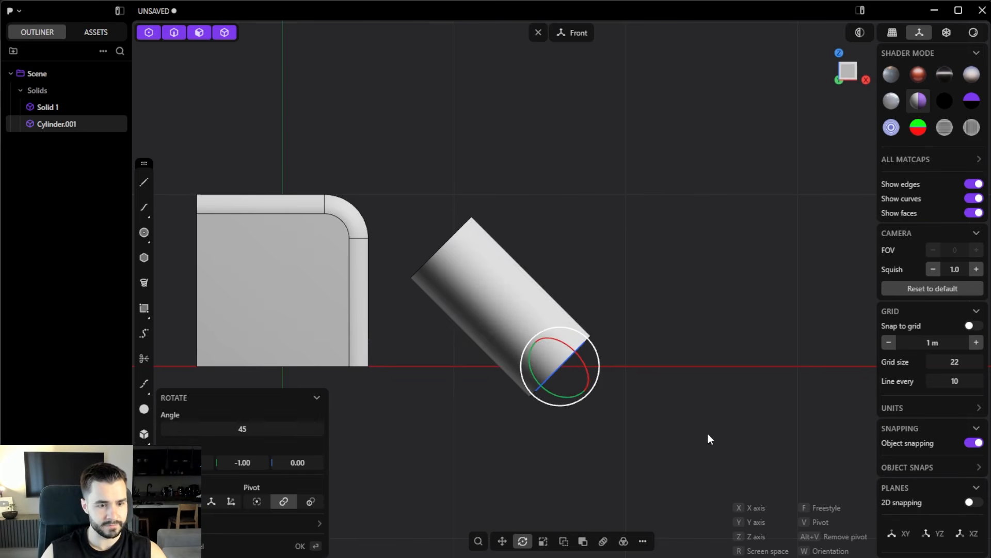
Move the tilted cylinder in the front view so it intersects the cube's rounded upper corner.
key(g)
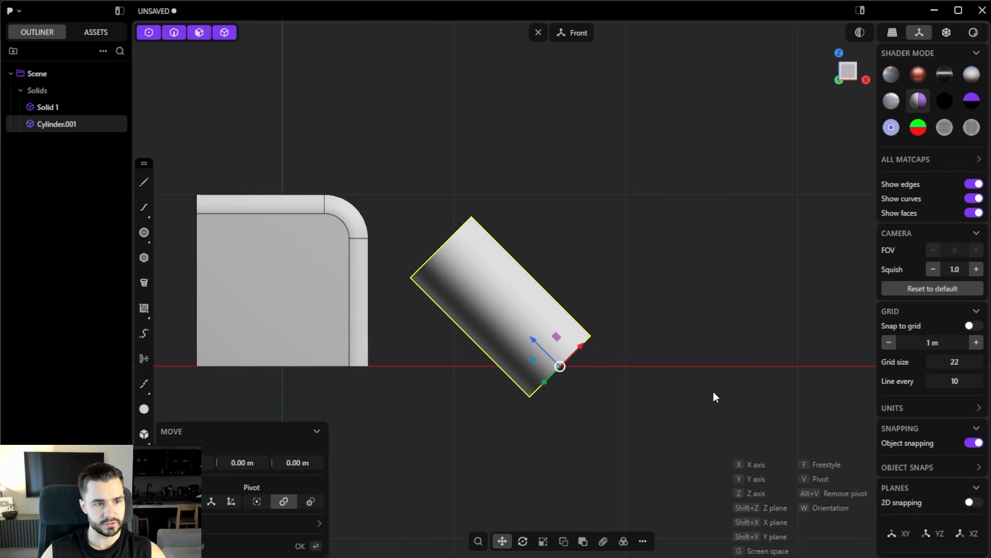
click(559, 297)
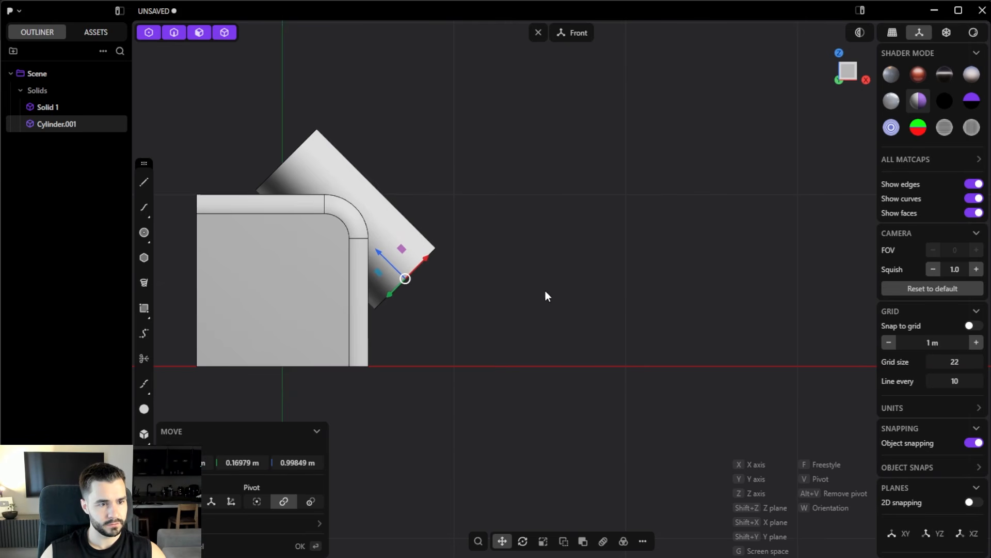
middle_drag(546, 290, 416, 296)
right_click(461, 271)
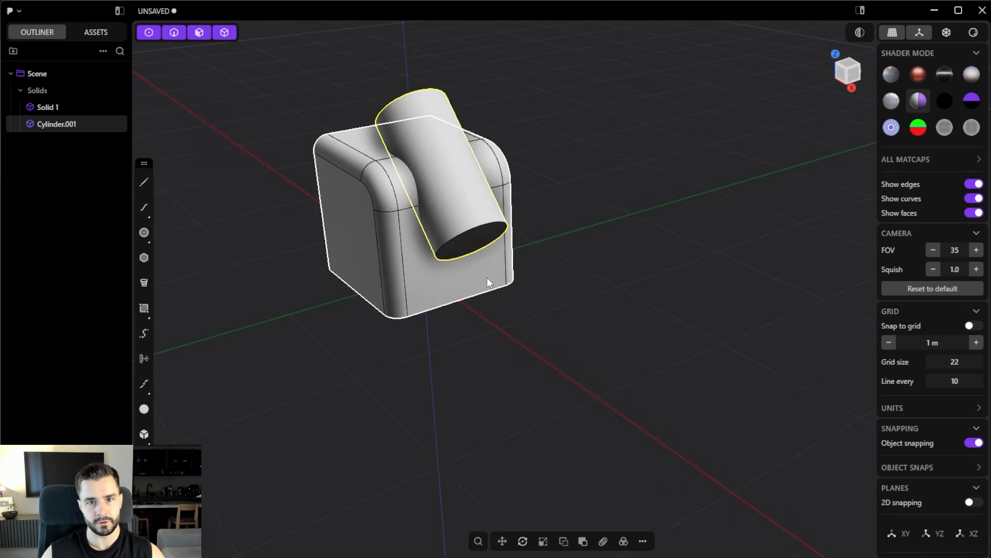
middle_drag(525, 247, 588, 194)
shift+middle_drag(588, 193, 633, 284)
scroll(633, 284, up, 5)
scroll(684, 278, down, 4)
shift+middle_drag(364, 339, 728, 249)
click(761, 242)
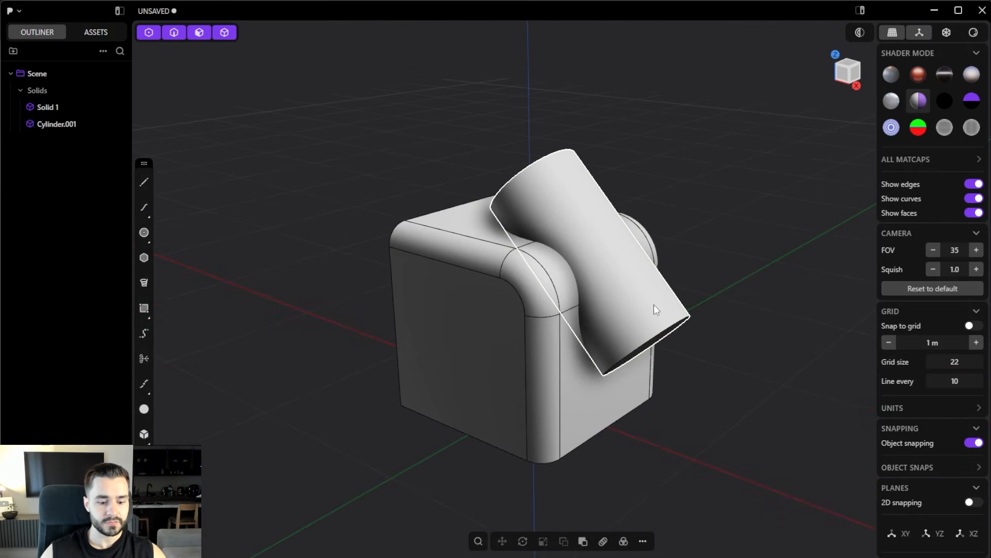
click(631, 288)
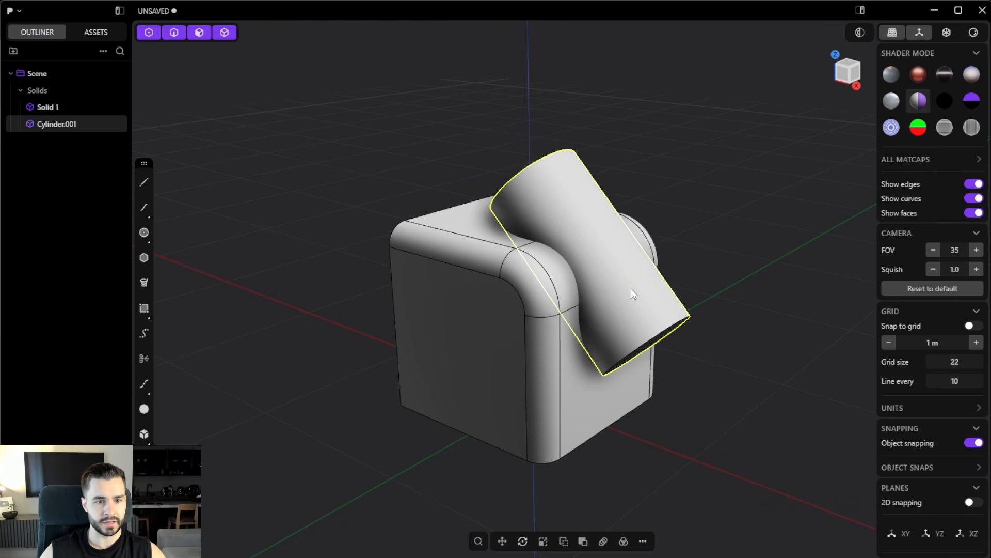
shift+click(506, 265)
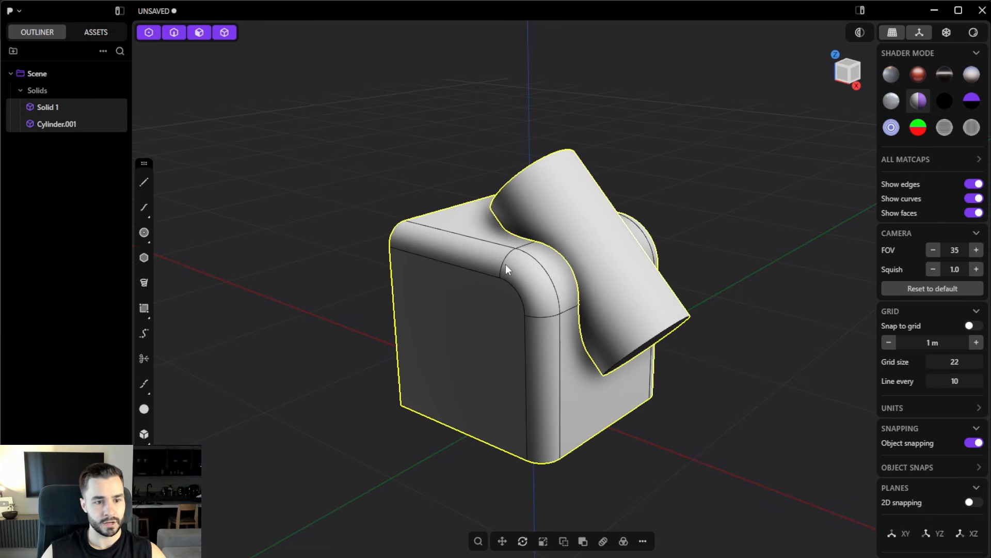
key(q)
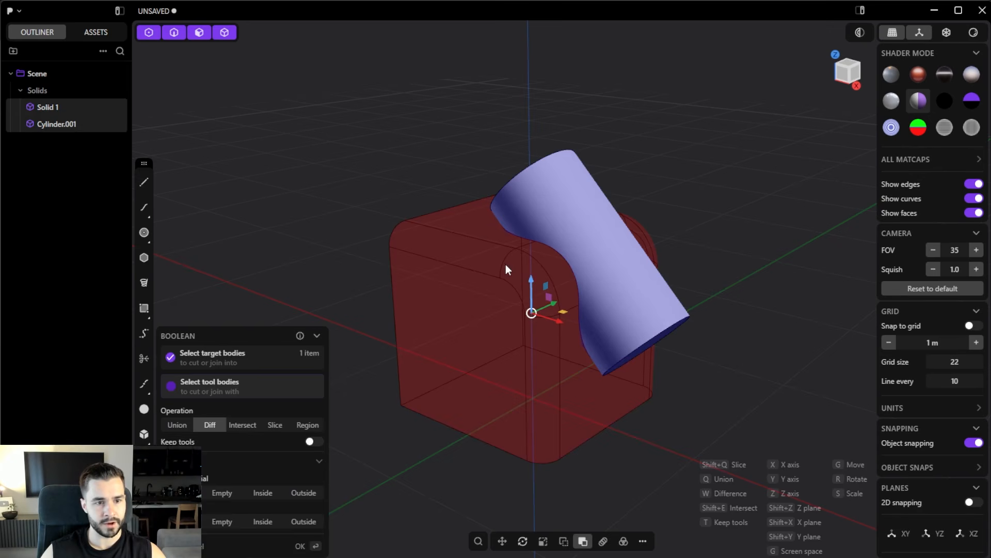
middle_drag(506, 264, 557, 249)
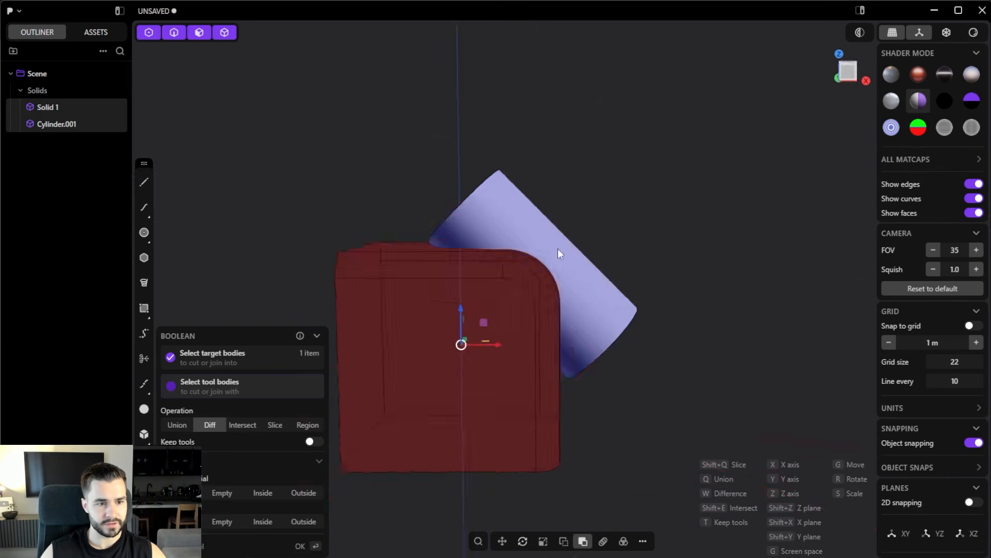
drag(558, 249, 485, 294)
key(Escape)
key(Escape)
Preview the Boolean union of cube and cylinder, and subtract the cylinder from the cube using the Diff operation.
middle_drag(526, 290, 564, 262)
scroll(458, 270, up, 4)
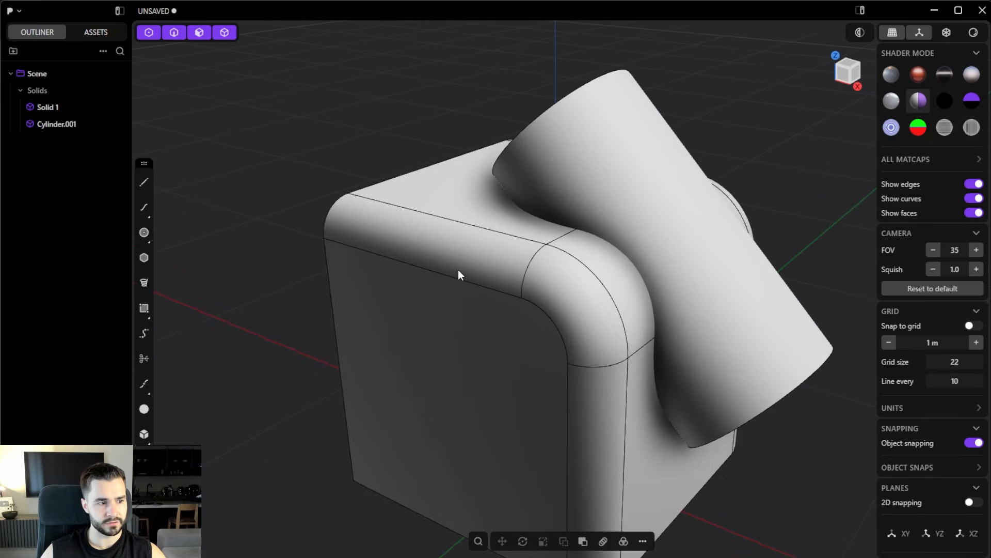
click(440, 269)
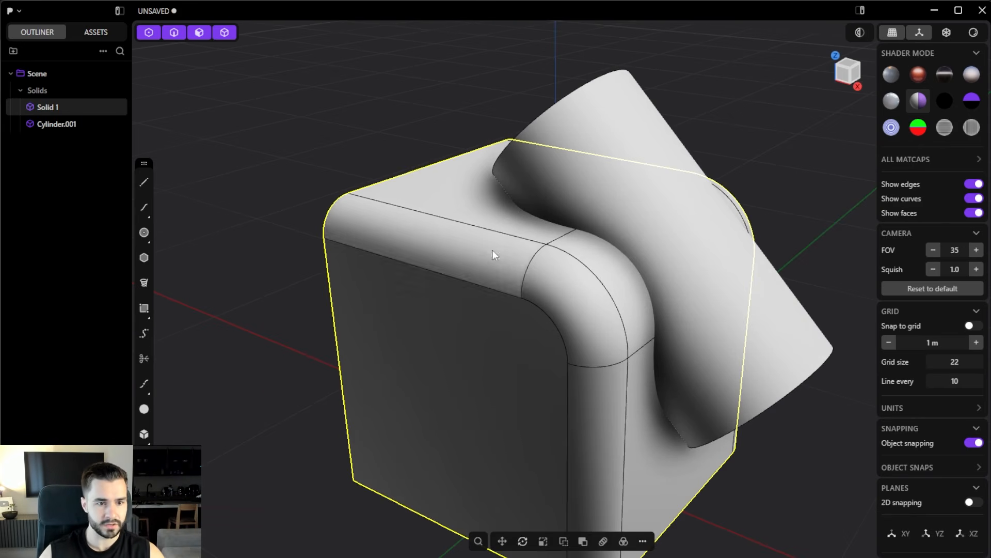
middle_drag(492, 250, 698, 259)
shift+click(693, 255)
scroll(693, 255, down, 5)
scroll(699, 260, up, 4)
key(shift+b)
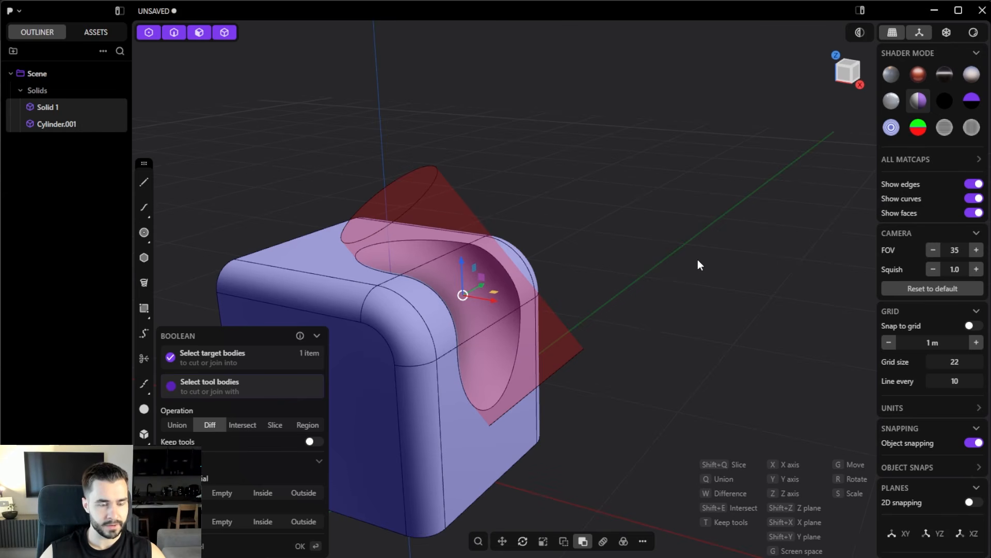
key(q)
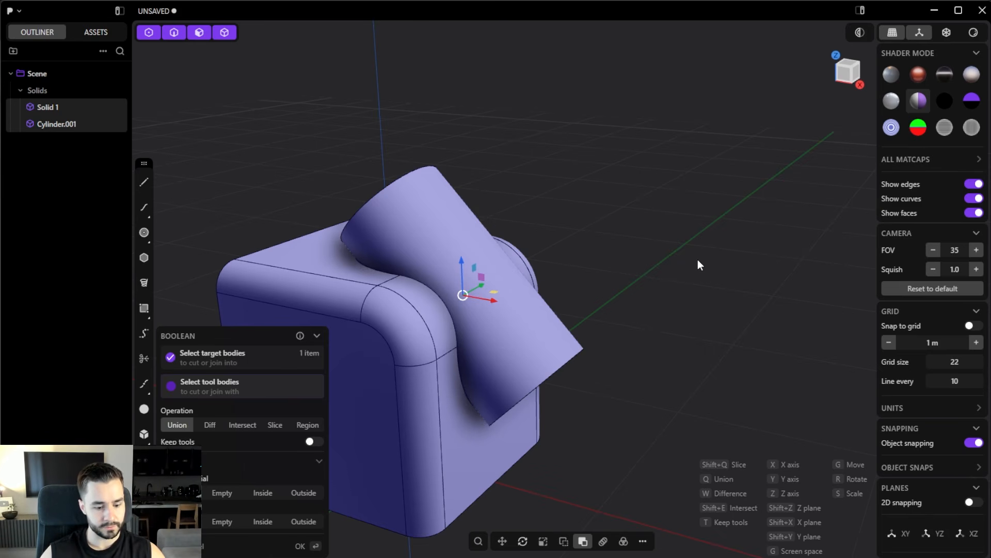
key(w)
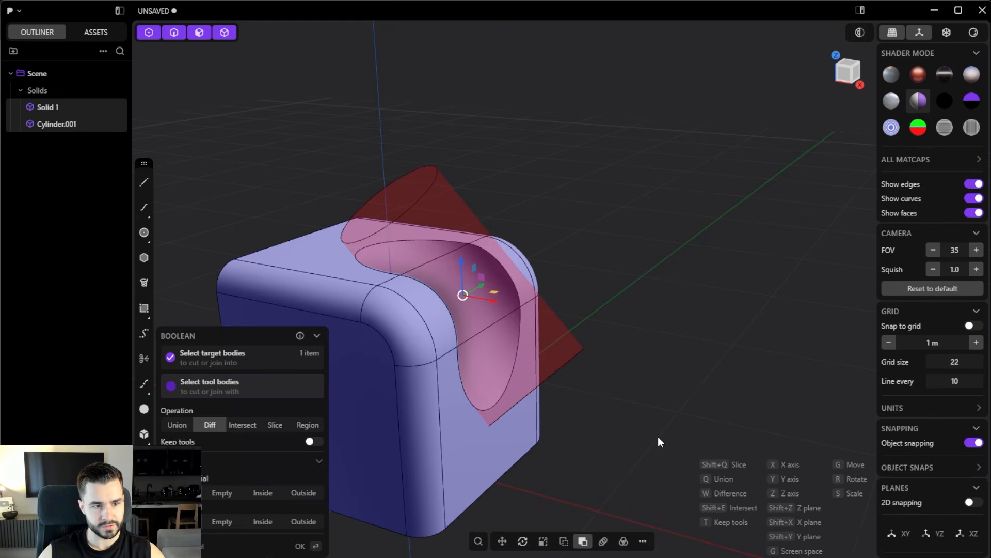
key(q)
key(w)
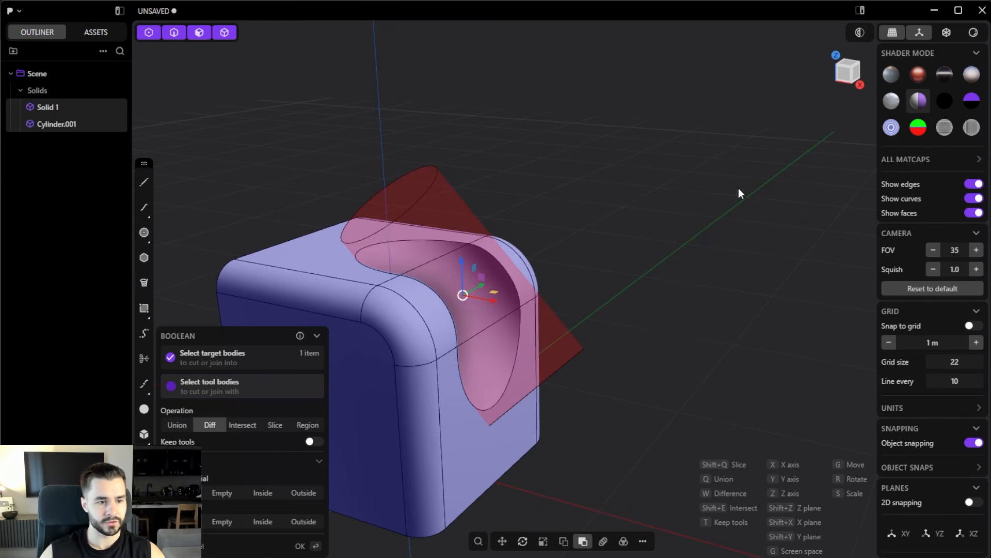
key(Return)
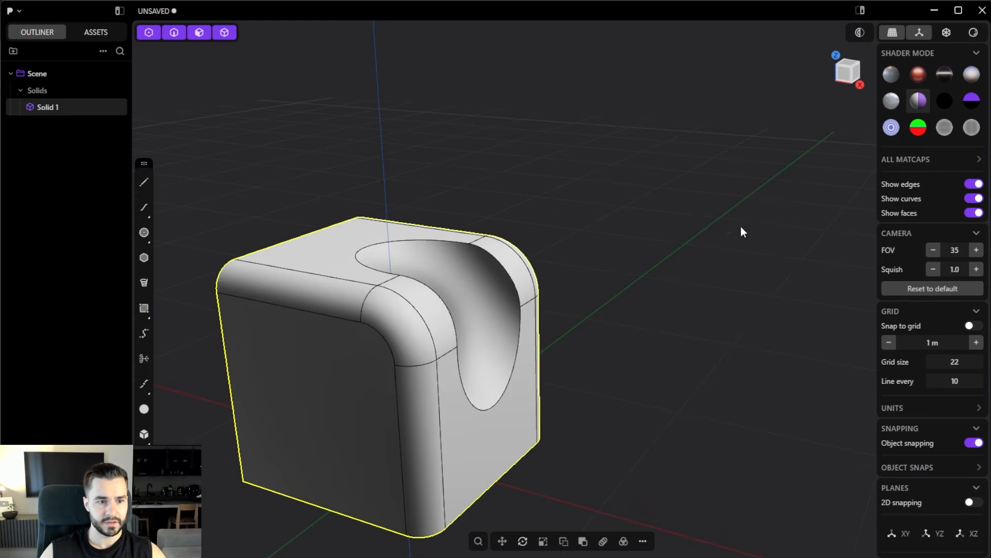
middle_drag(742, 230, 597, 311)
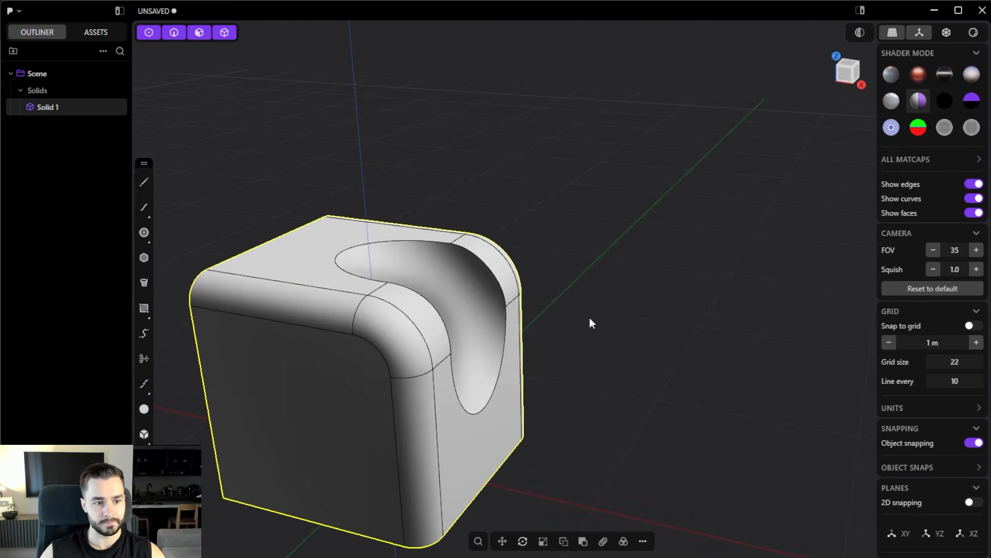
click(605, 314)
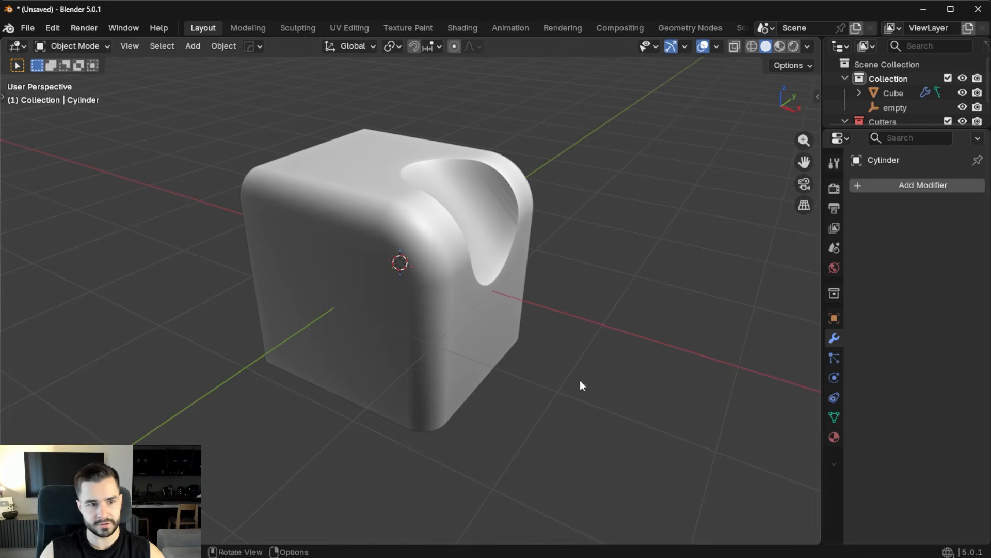
Switch to Blender, reveal the cube's cylindrical Boolean cutter, and try to move it along the Z axis.
click(450, 273)
key(q)
click(441, 303)
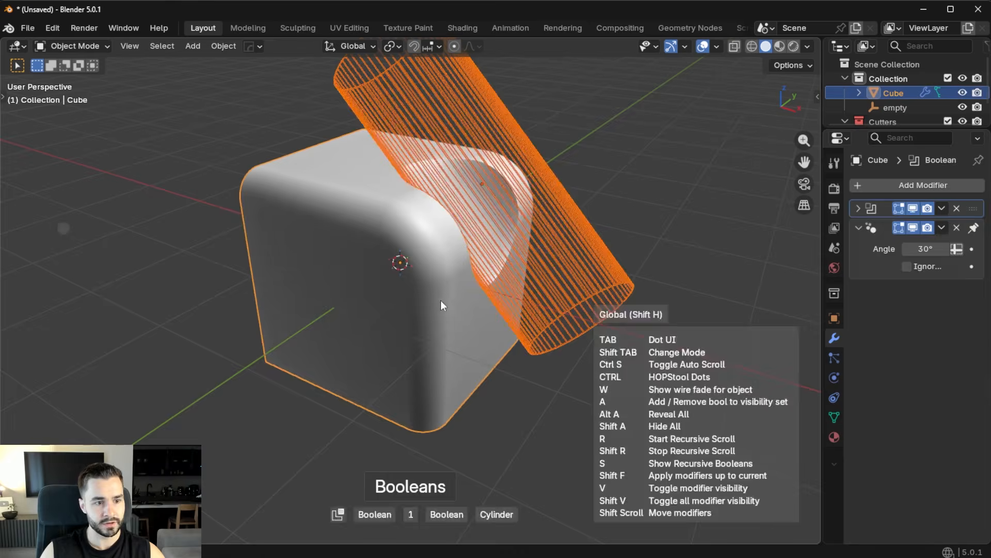
click(441, 299)
middle_drag(725, 316, 650, 252)
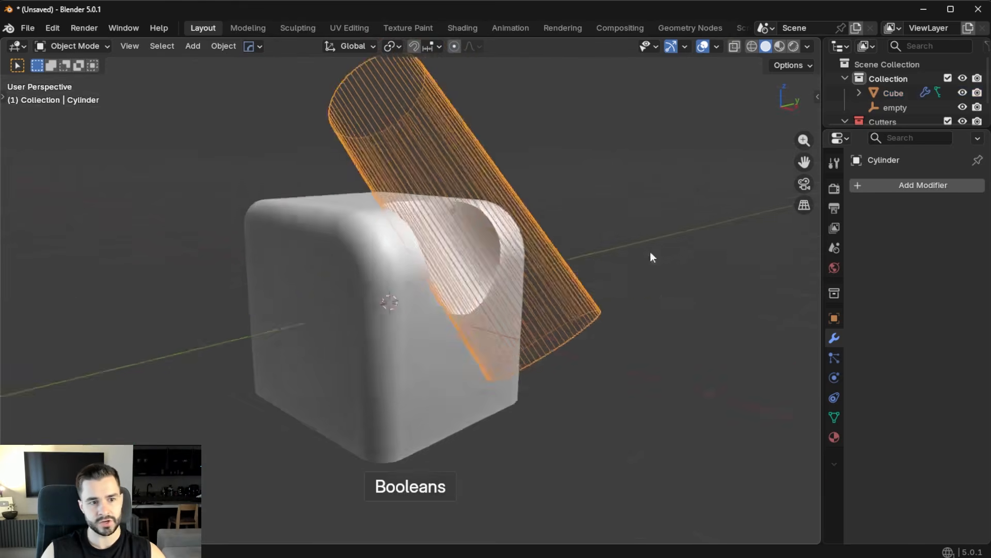
scroll(640, 247, up, 1)
key(g)
key(z)
right_click(613, 279)
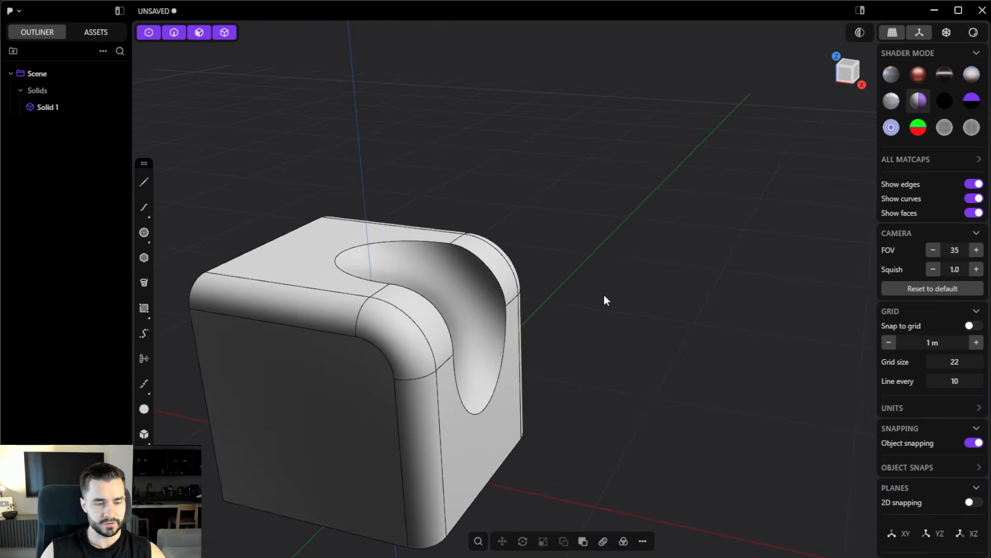
Switch to Plasticity, undo the Boolean cut, and try to move the cylinder along its own axis.
key(ctrl+v)
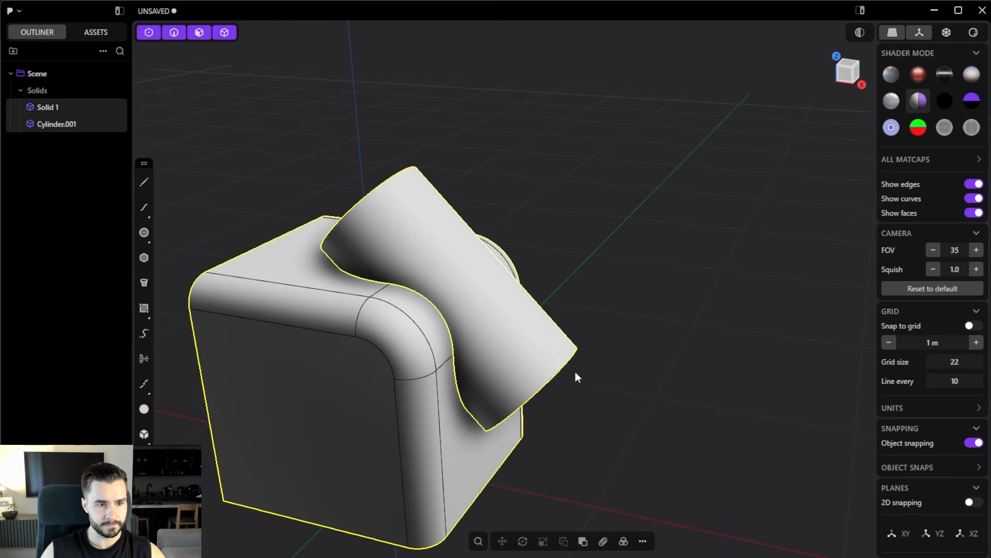
click(510, 336)
key(g)
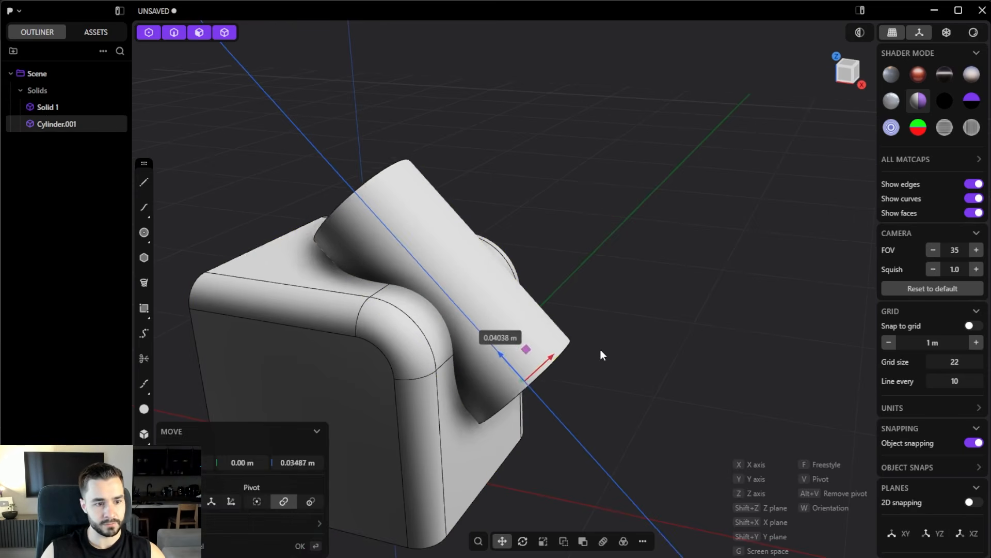
click(600, 354)
middle_drag(604, 347, 401, 339)
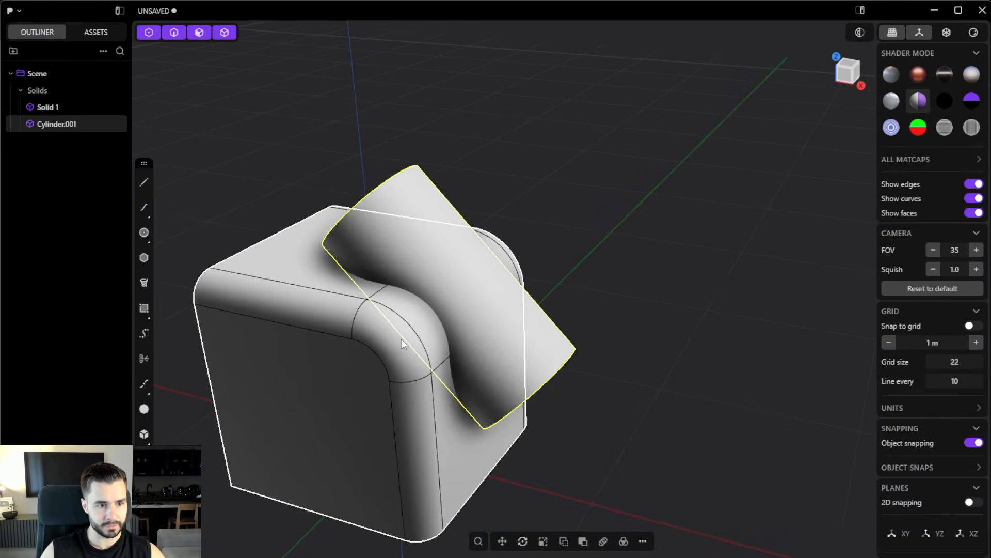
Subtract the cylinder from the rounded cube with a Boolean difference and inspect the curved cutout.
click(401, 339)
shift+click(491, 301)
key(q)
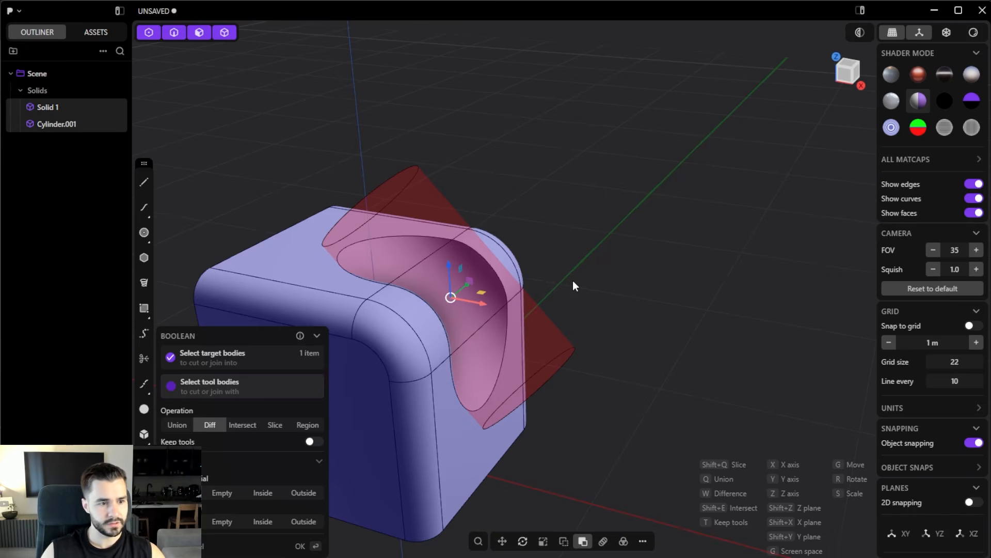
key(Return)
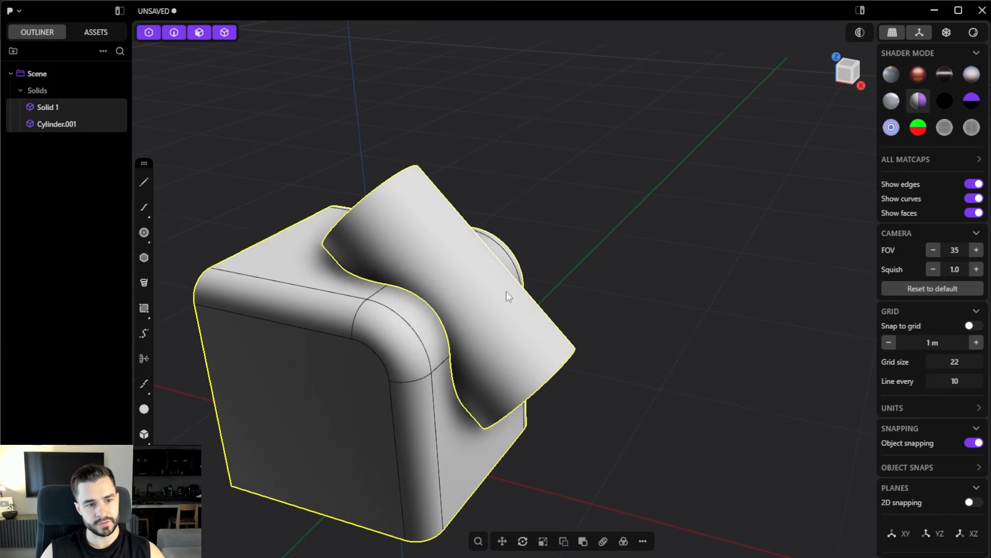
key(q)
key(Return)
mouse_move(588, 315)
middle_down()
mouse_move(507, 319)
mouse_move(601, 322)
middle_up()
scroll(599, 322, up, 4)
click(422, 287)
scroll(424, 286, down, 4)
mouse_move(499, 248)
middle_down()
mouse_move(429, 232)
mouse_move(542, 233)
mouse_move(495, 234)
middle_up()
scroll(543, 233, up, 4)
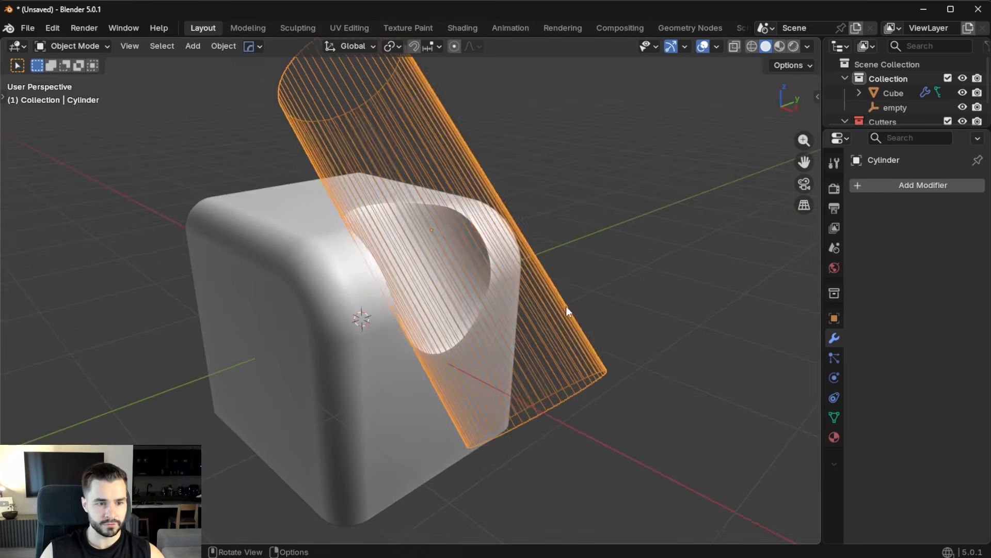
Switch to Blender, apply the cube's Boolean with Csharp, and open its mesh in Edit Mode.
key(ctrl+minus)
key(q)
click(463, 260)
key(Tab)
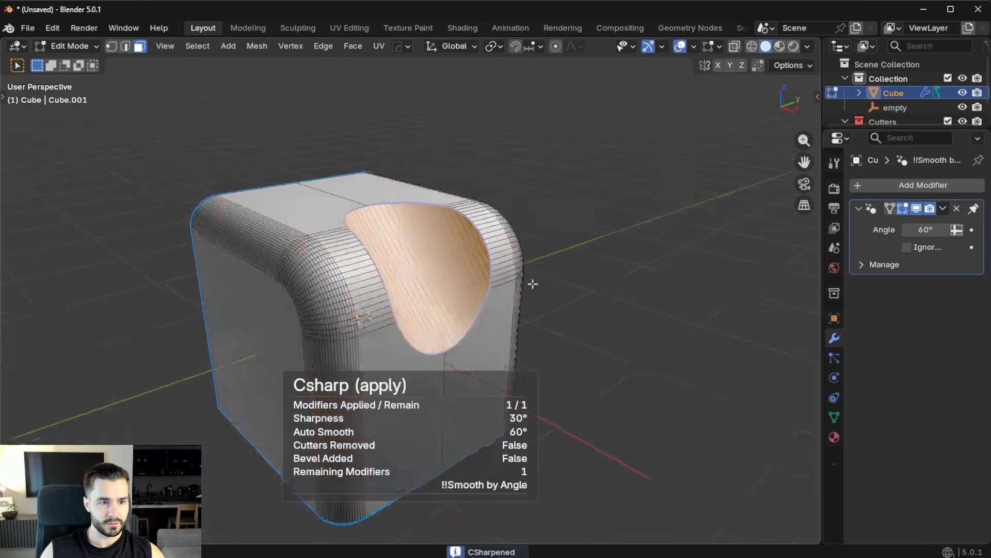
Try to move the selected cutout faces down along the global Z axis by about 0.11 m.
middle_drag(531, 284, 590, 341)
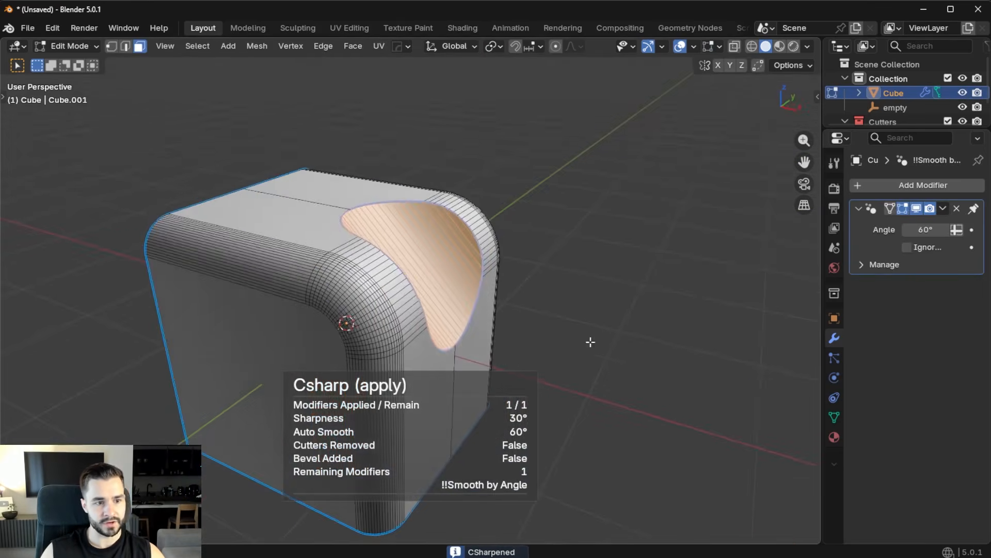
key(g)
key(z)
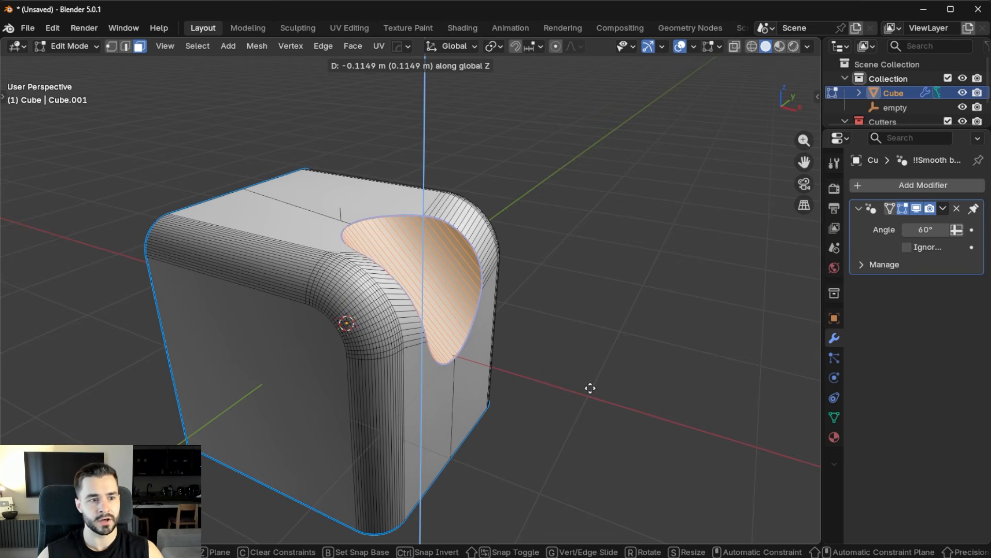
Switch to Plasticity, restrict selection to faces, and move the curved cutout face along the Z axis.
click(473, 295)
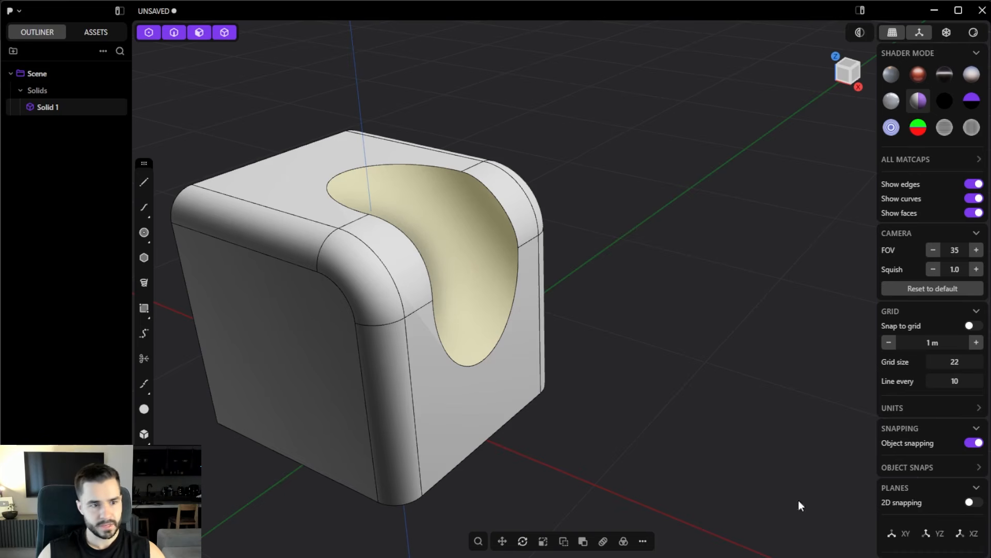
right_drag(526, 264, 690, 315)
key(Tab)
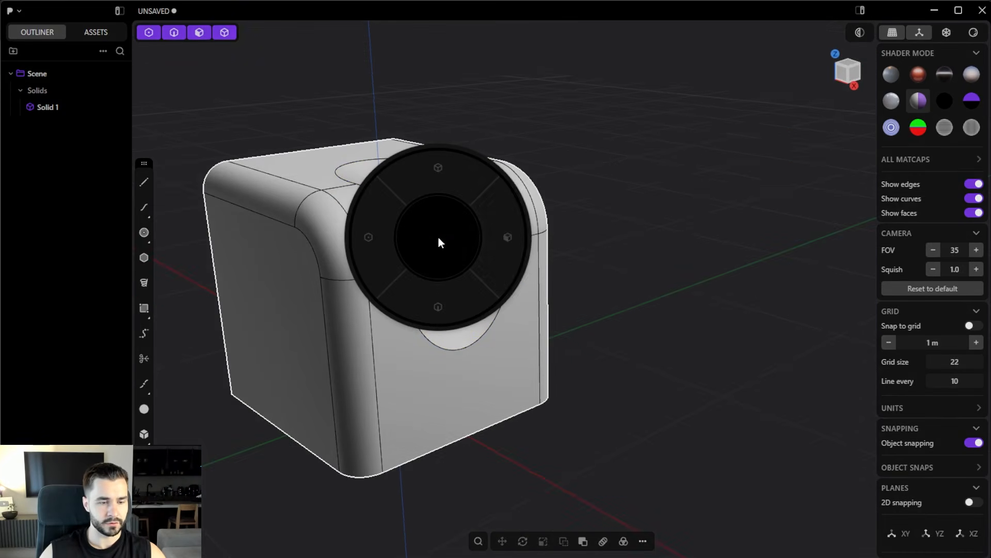
click(510, 238)
click(463, 234)
middle_drag(463, 234, 506, 225)
key(g)
key(z)
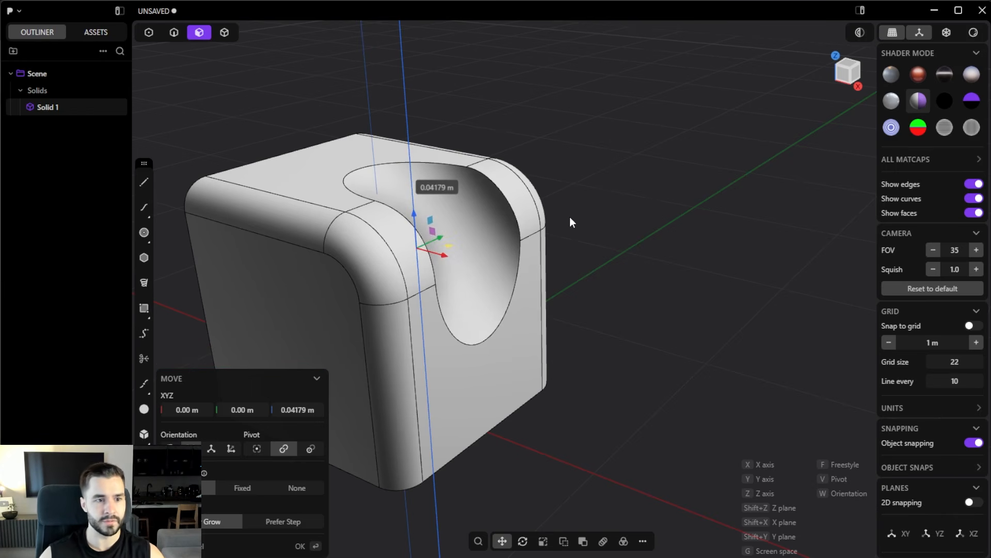
click(600, 182)
Move the cutout face about 0.52 m along the Y axis, onto the cube's rounded corner.
middle_drag(602, 184, 515, 206)
key(y)
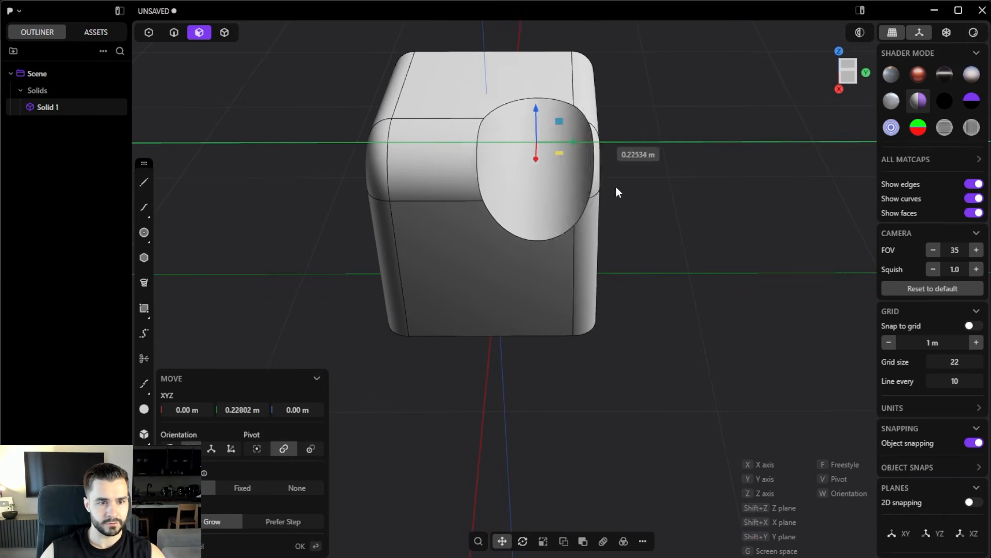
click(683, 195)
middle_drag(682, 195, 791, 248)
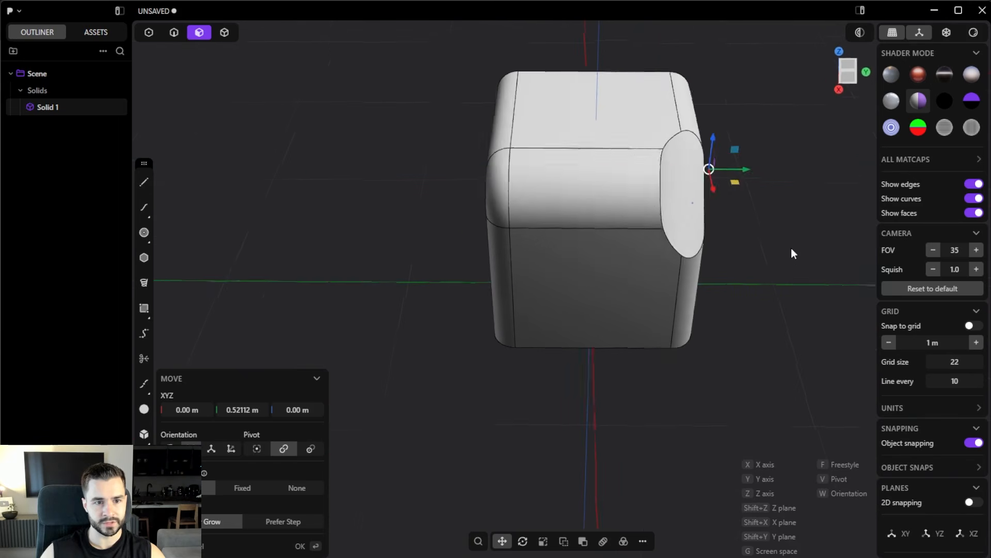
Move the cutout face about -1.05 m along the Y axis, onto the cube's opposite rounded corner.
key(g)
key(y)
click(549, 230)
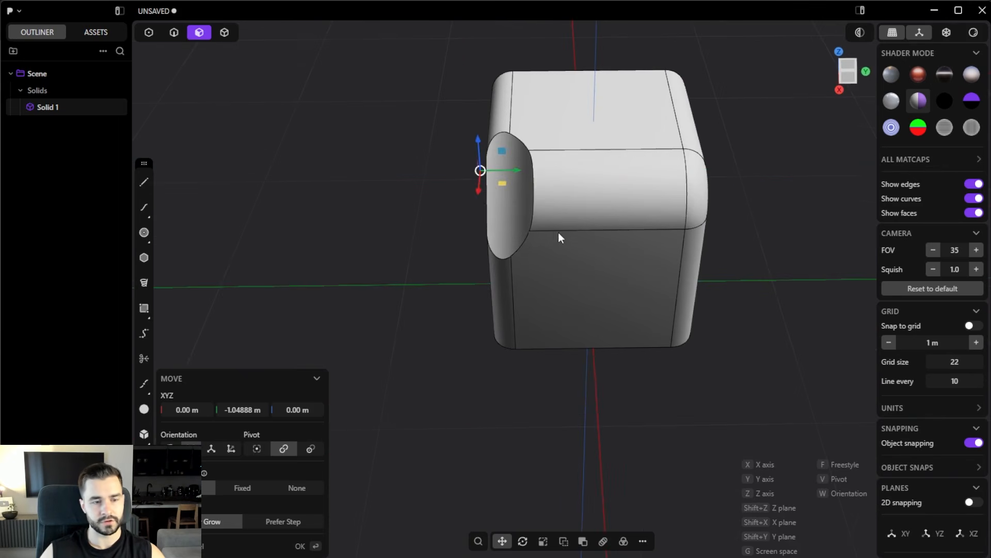
middle_drag(557, 234, 642, 215)
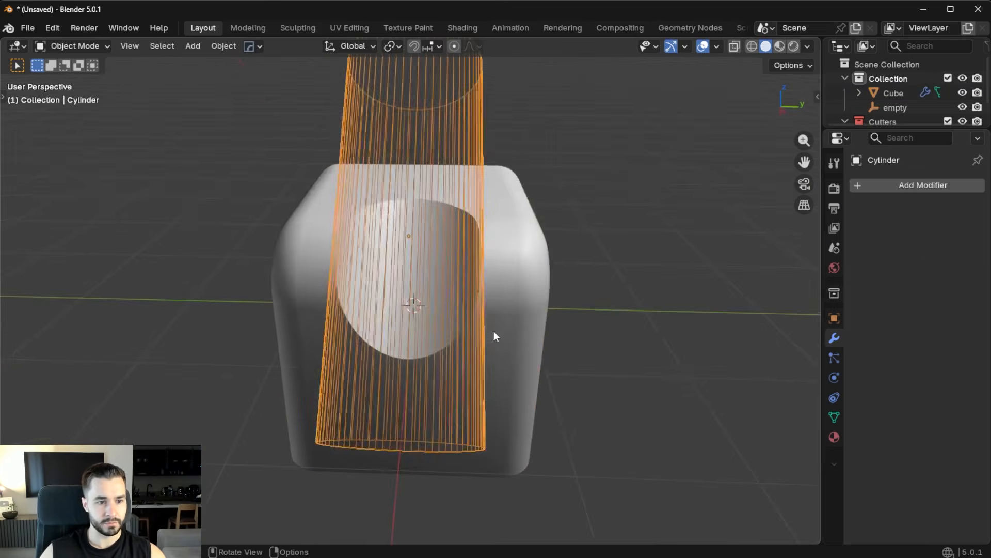
Switch to Blender, move the cylinder cutter along the Y axis onto the cube's rounded corner, and hide it.
key(g)
key(y)
click(656, 345)
key(h)
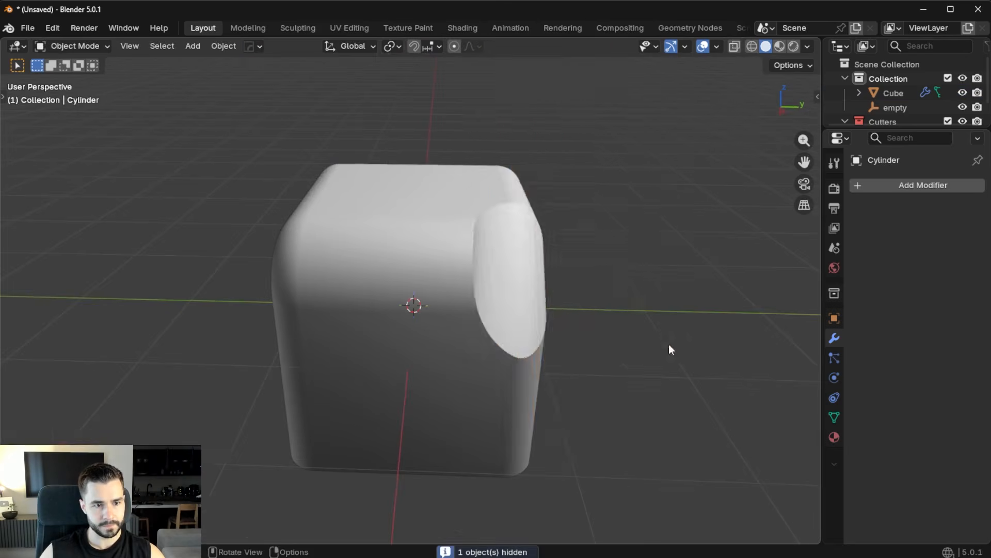
middle_drag(671, 349, 564, 336)
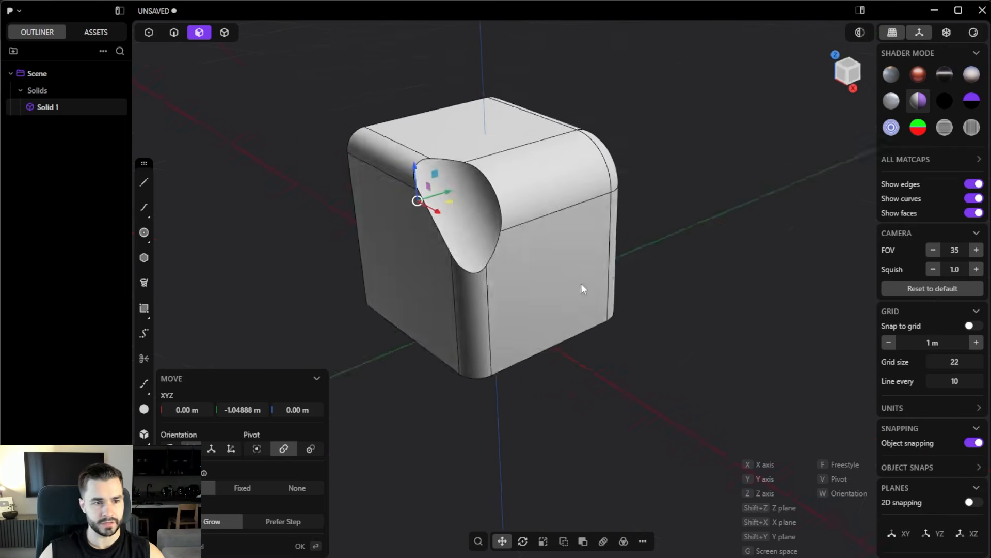
Switch to Plasticity and move the cutout face about 1.00 m along the Y axis, onto the cube's opposite rounded corner.
middle_drag(581, 284, 556, 156)
drag(557, 156, 640, 151)
middle_drag(699, 186, 590, 296)
scroll(528, 355, up, 6)
scroll(590, 297, down, 6)
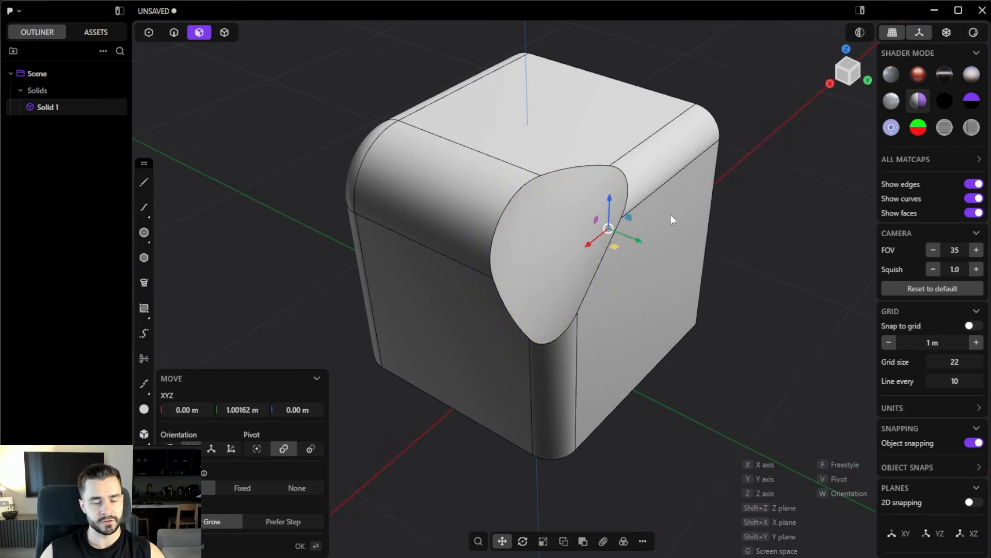
key(Return)
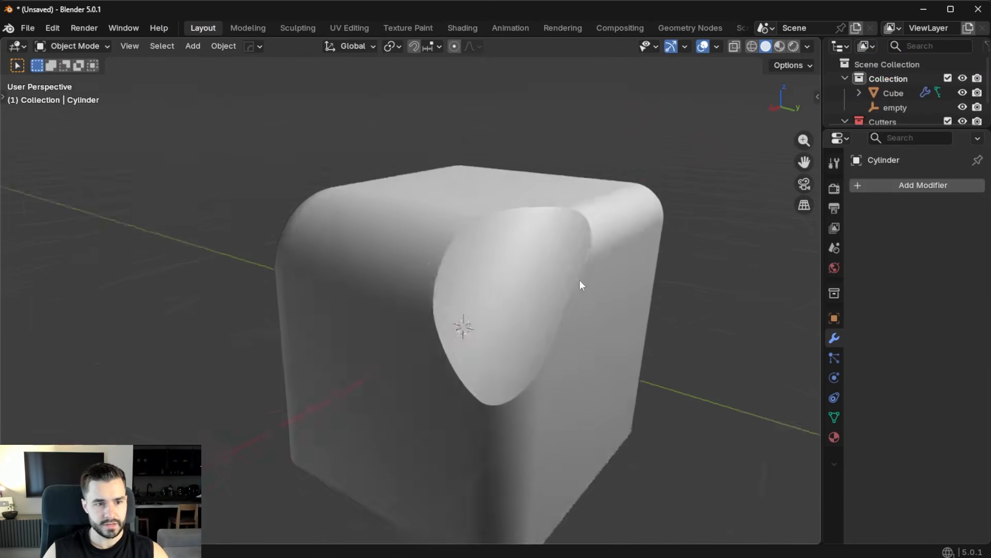
Switch to Blender, select the cube, bring up its hidden cylinder cutter with HOps Ever Scroll, and open the cylinder for mesh editing.
mouse_move(579, 280)
middle_down()
mouse_move(580, 271)
mouse_move(581, 287)
middle_up()
click(581, 271)
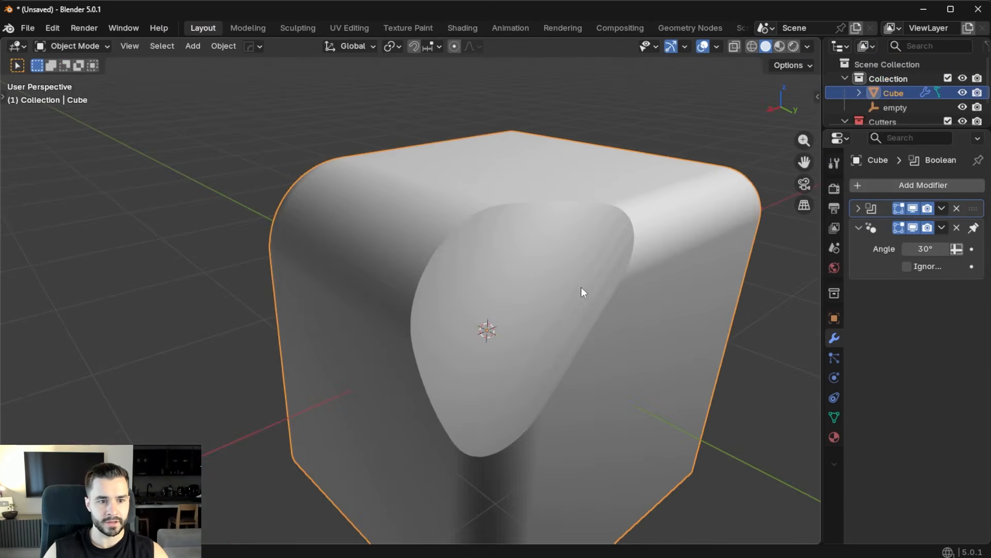
key(Tab)
key(Tab)
click(575, 178)
key(q)
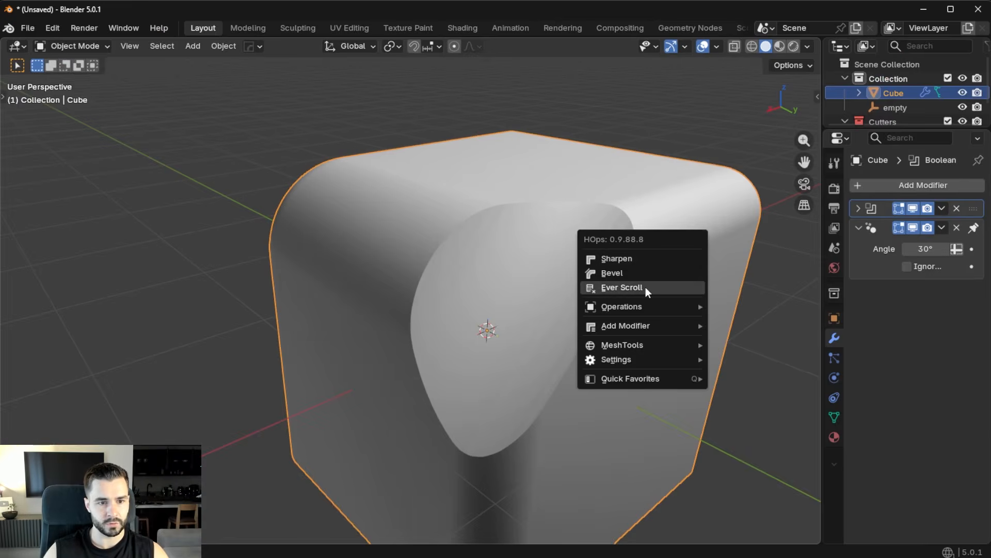
click(646, 288)
scroll(645, 287, down, 5)
key(Tab)
click(534, 383)
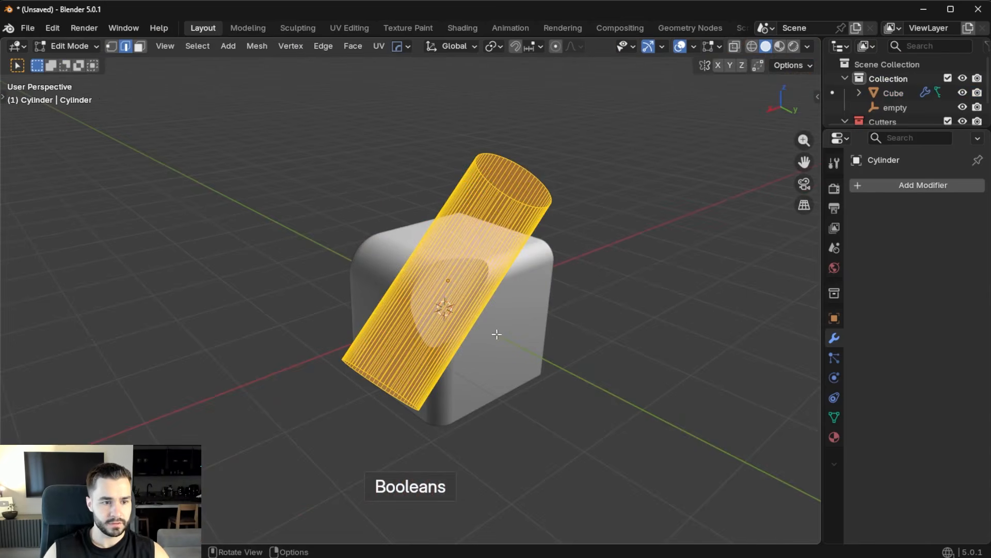
Add 38 evenly spaced loop cuts around the cylinder cutter and hide the cylinder again.
key(ctrl+r)
scroll(472, 295, up, 13)
scroll(473, 295, up, 20)
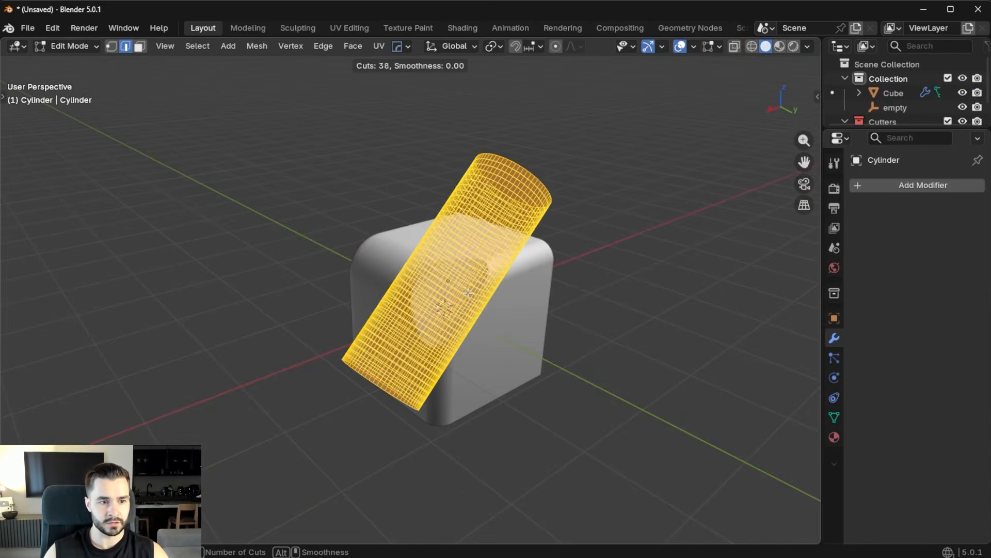
click(473, 295)
right_click(473, 295)
key(Tab)
click(485, 93)
key(h)
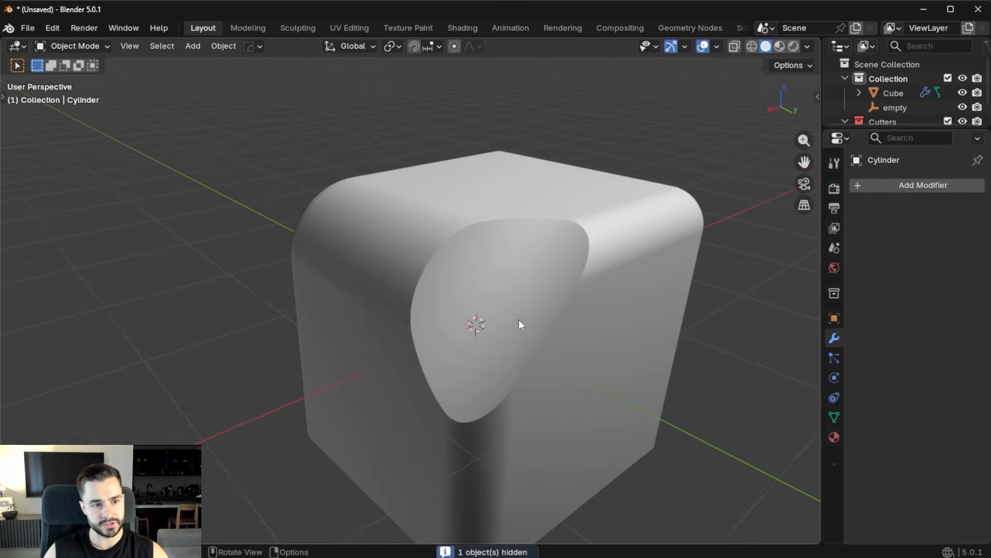
Apply the cube's boolean with the HOps sharpening operation and open the cube for mesh editing.
click(519, 319)
key(q)
click(517, 276)
scroll(537, 305, up, 3)
key(Tab)
click(555, 401)
middle_drag(556, 401, 607, 354)
middle_drag(669, 324, 345, 260)
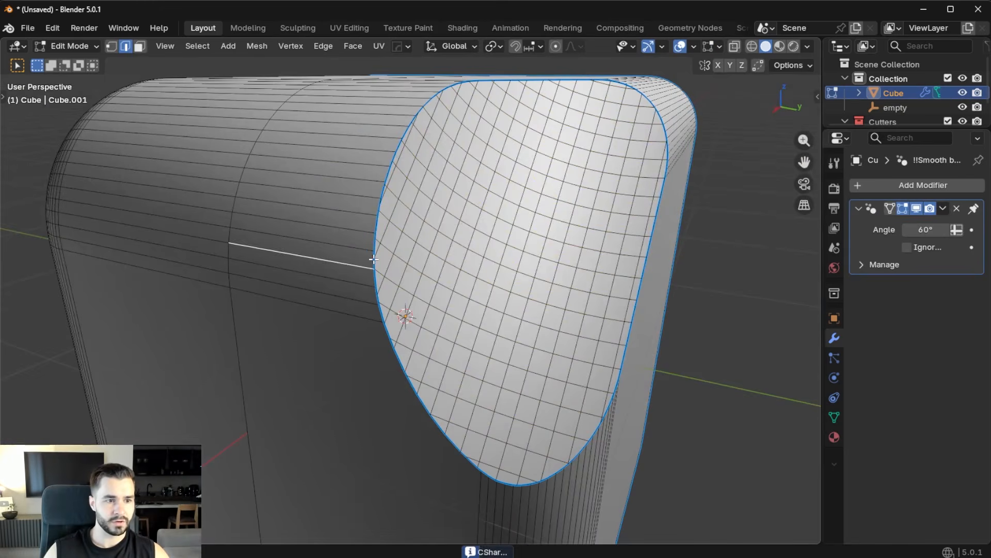
Select the edge loop around the cutout and try to bevel it with 20 segments.
alt+click(375, 262)
scroll(377, 263, down, 3)
middle_drag(584, 281, 576, 333)
key(ctrl+b)
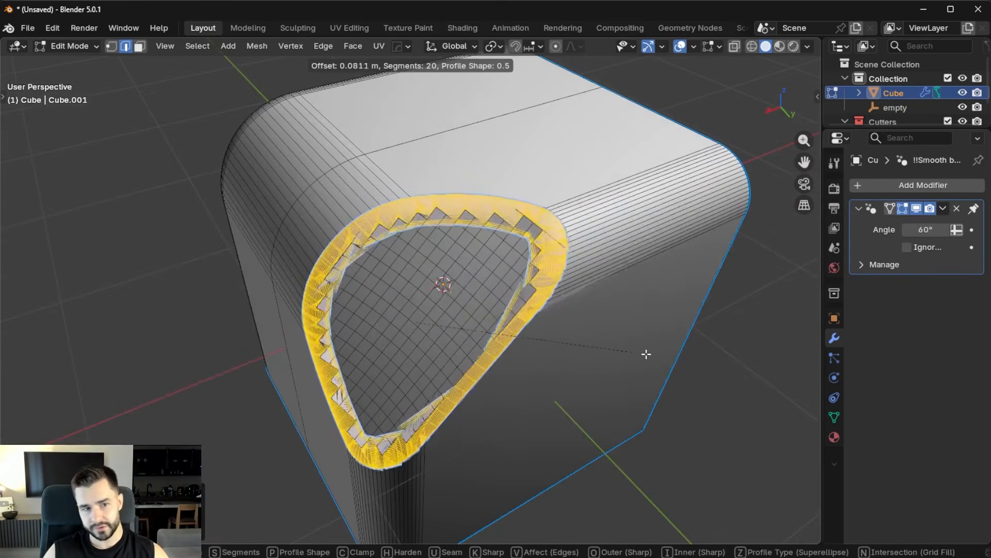
right_click(648, 354)
Run MESHmachine Offset Cut on the cutout's edge loop and bevel the loop about 0.04 m with 20 segments.
key(y)
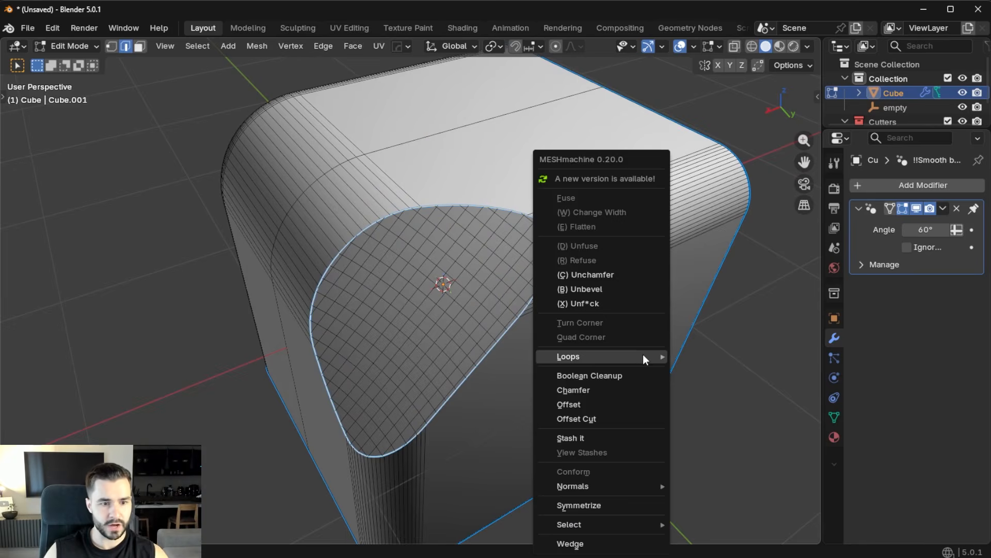
click(615, 418)
middle_drag(590, 349, 648, 290)
key(ctrl+b)
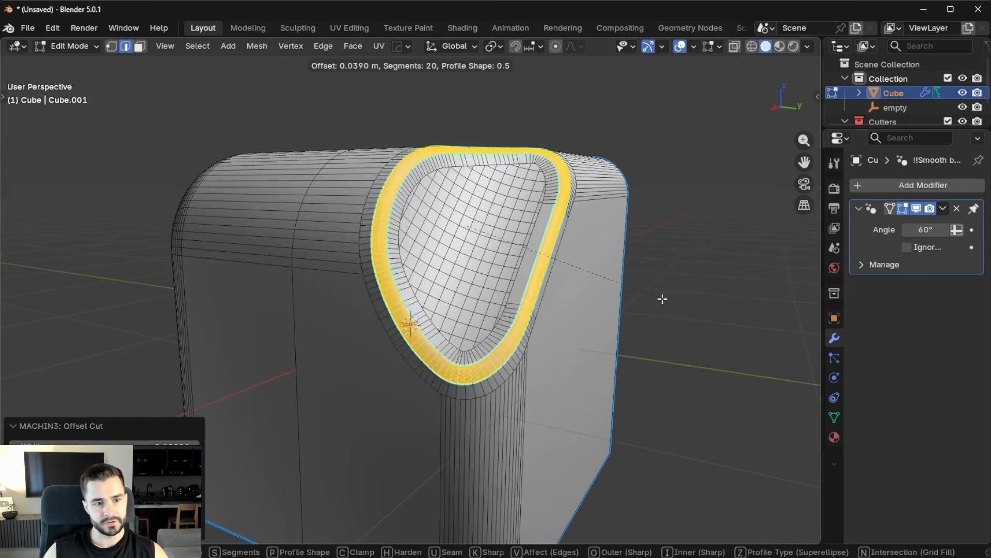
click(672, 301)
mouse_move(672, 301)
middle_down()
mouse_move(606, 359)
mouse_move(575, 270)
mouse_move(606, 243)
mouse_move(540, 286)
mouse_move(553, 178)
mouse_move(532, 243)
mouse_move(644, 239)
middle_up()
key(Tab)
Switch the viewport MatCap to glossy red and examine the reflections along the bevelled cutout.
click(804, 46)
click(779, 195)
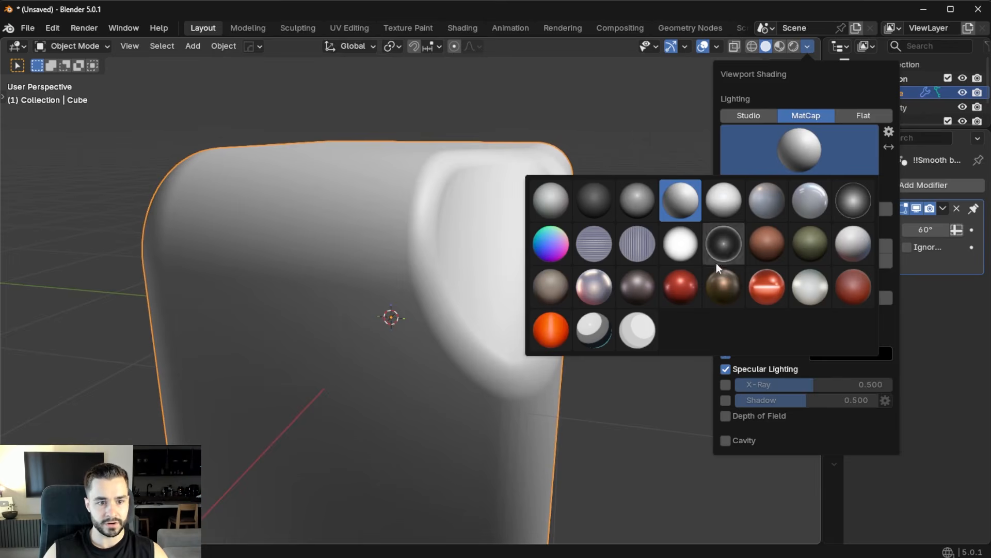
click(688, 291)
middle_drag(552, 241, 429, 259)
scroll(429, 258, down, 4)
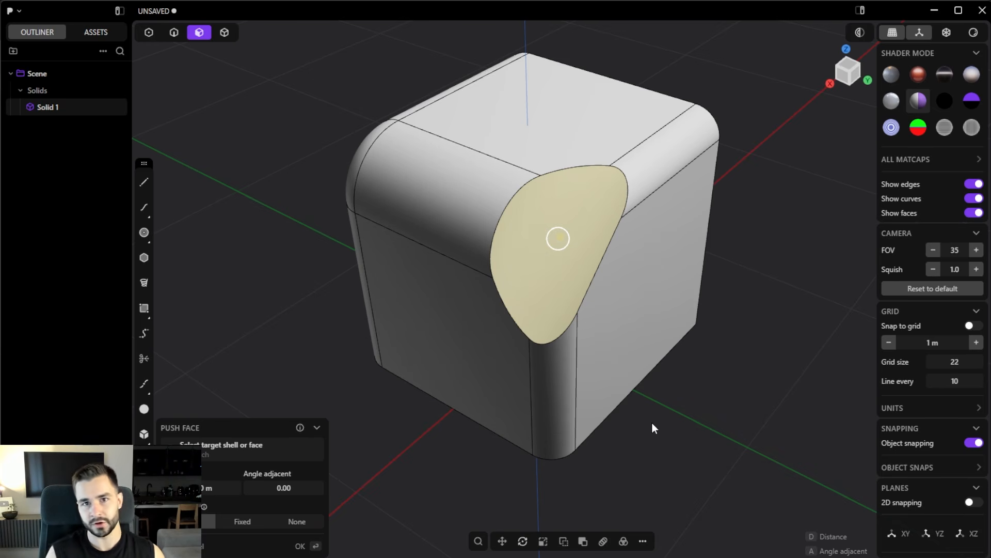
Switch to Plasticity, restrict selection to edges, and fillet the cutout's boundary edge about 0.039 m.
key(Escape)
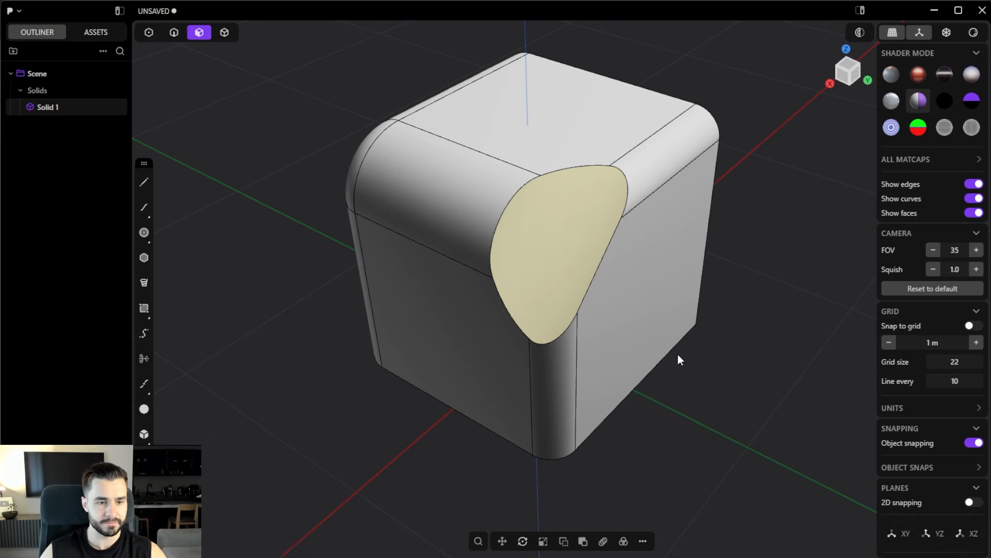
middle_drag(678, 355, 687, 327)
key(Tab)
click(681, 401)
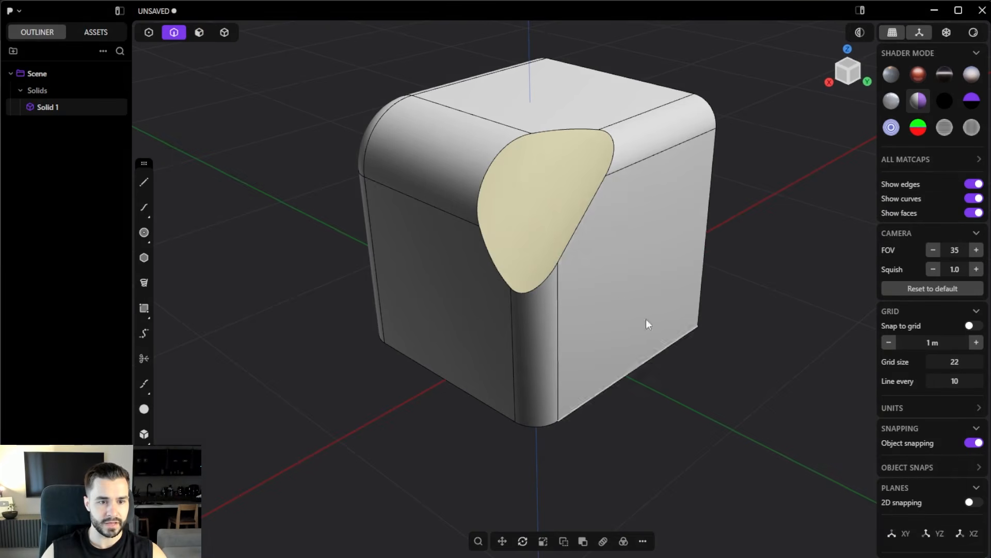
click(572, 235)
key(f)
scroll(615, 240, up, 5)
mouse_move(560, 287)
mouse_down()
mouse_move(618, 295)
mouse_move(586, 299)
mouse_move(641, 316)
mouse_move(575, 307)
mouse_move(625, 305)
mouse_move(565, 310)
mouse_move(593, 282)
mouse_move(563, 289)
mouse_up()
scroll(379, 402, down, 5)
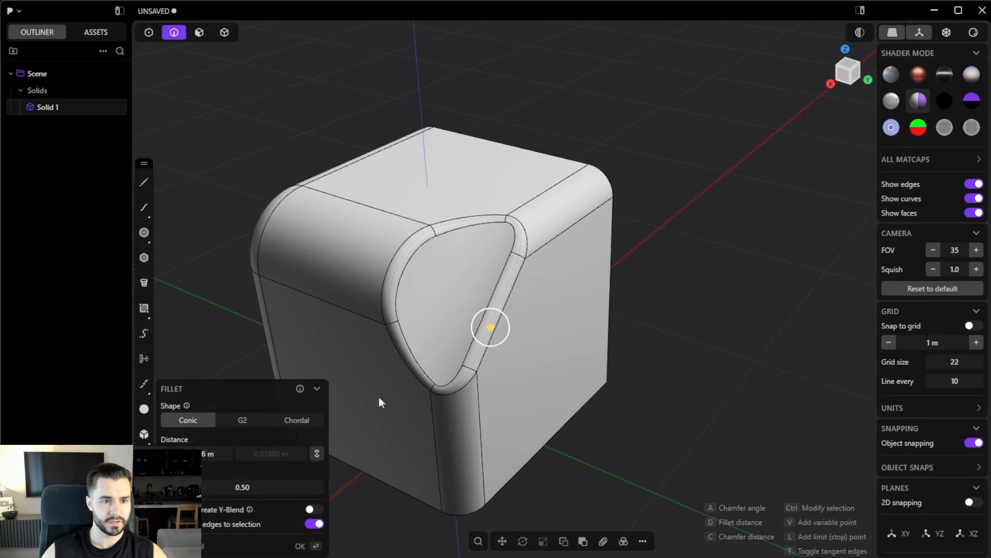
Set the cutout's fillet shape to Chordal, apply it, and hide the edge lines.
click(291, 419)
middle_drag(562, 335, 547, 267)
key(Return)
click(668, 293)
key(alt+e)
scroll(593, 301, up, 5)
scroll(612, 276, down, 4)
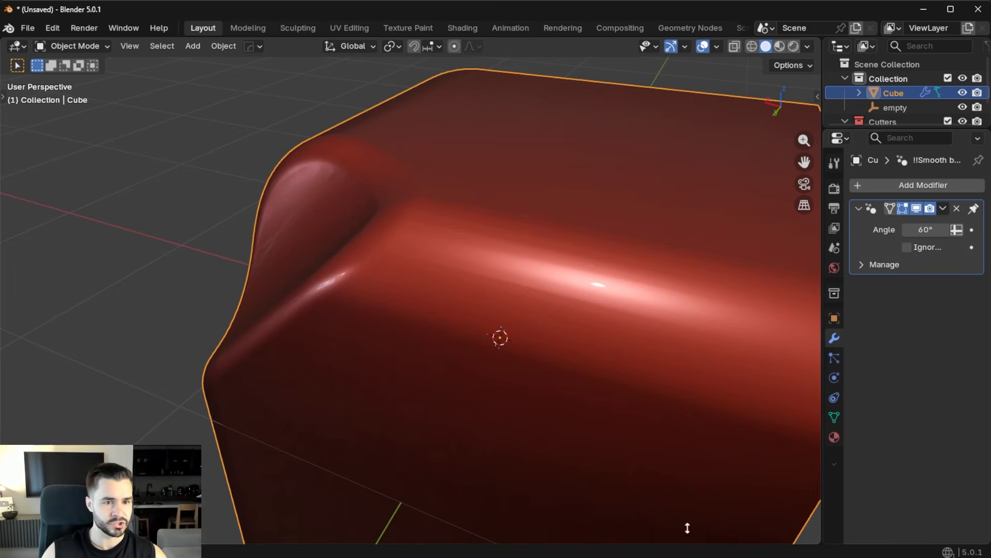
Switch to Blender, show the cube from the front, and set the viewport MatCap back to grey.
middle_drag(687, 524, 517, 296)
scroll(460, 292, down, 3)
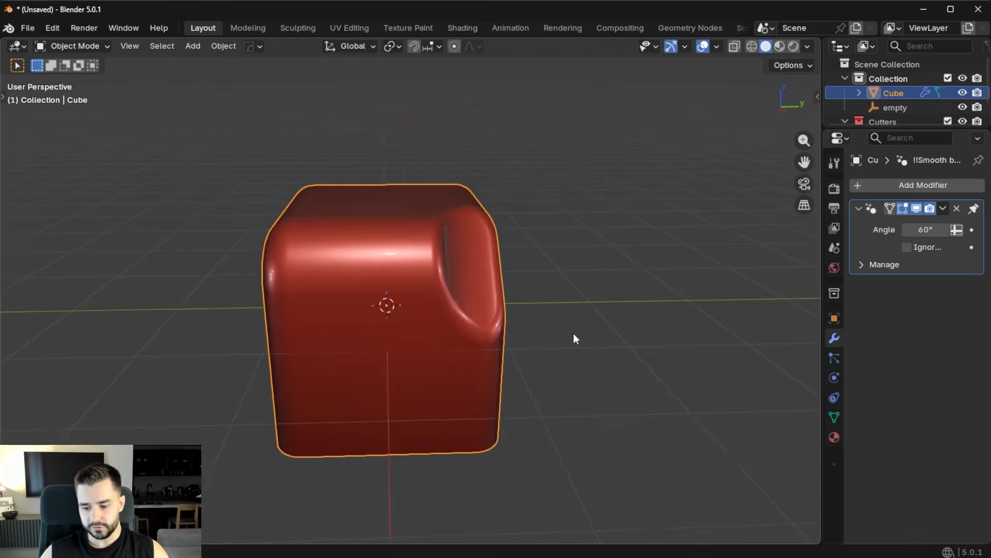
key(KP_1)
click(808, 46)
click(787, 146)
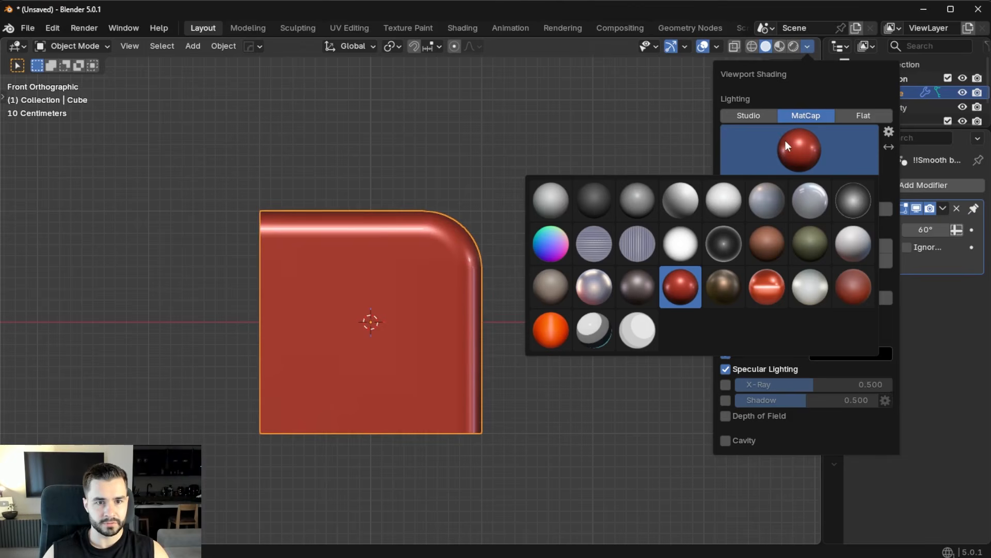
click(680, 200)
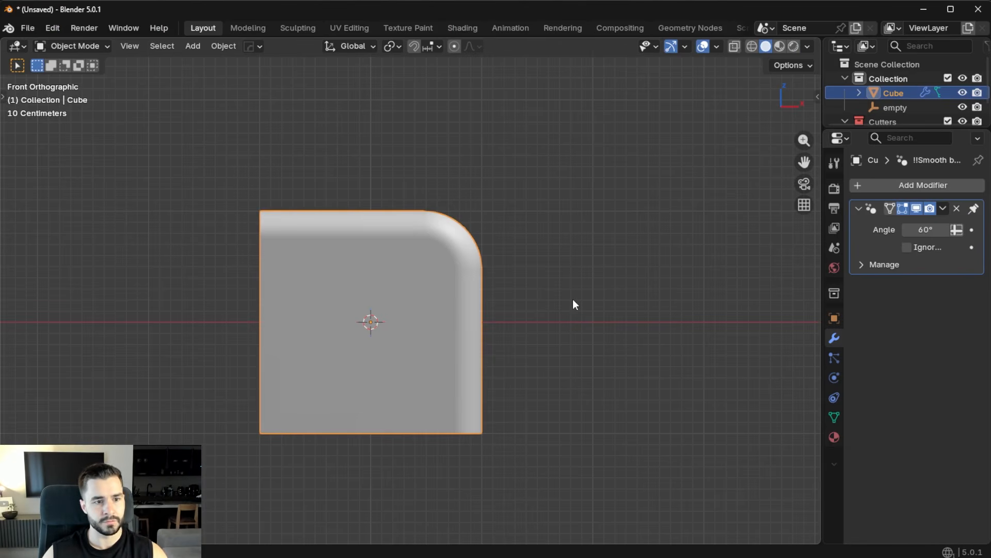
Try to cut off the cube's lower corner with a slanted BoxCutter Ngon line extruded through it.
key(alt+w)
key(ctrl+d)
click(541, 302)
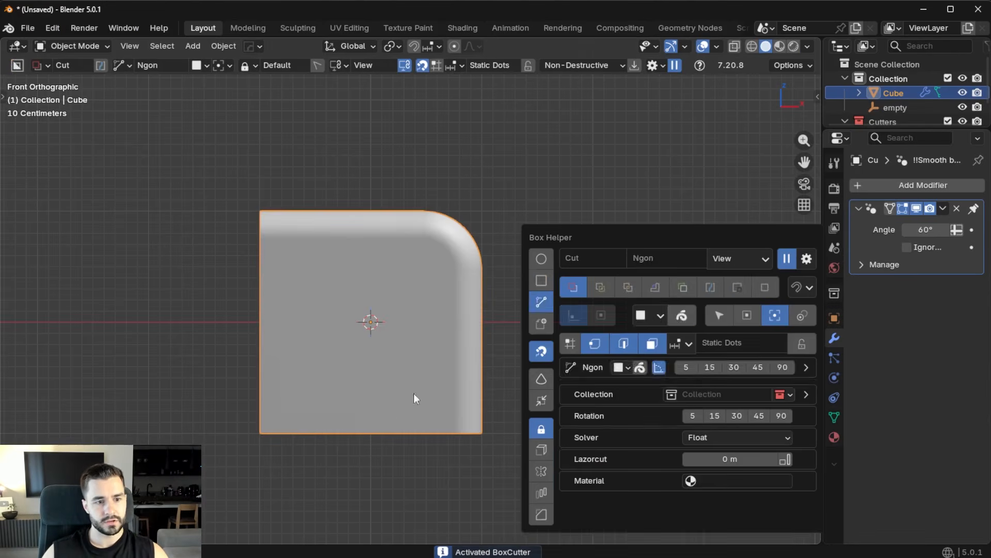
click(305, 461)
click(624, 278)
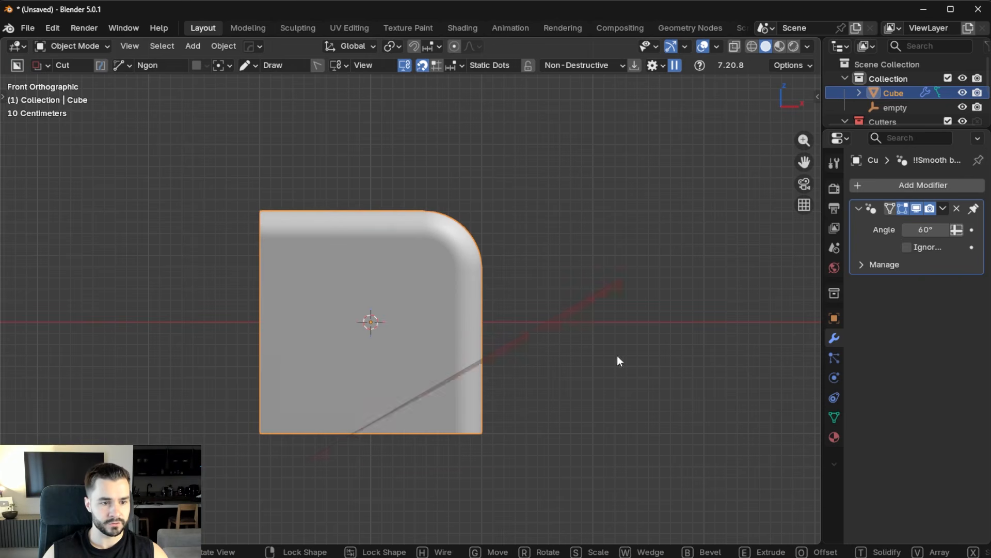
key(e)
middle_drag(599, 458, 516, 348)
click(721, 358)
key(q)
click(501, 360)
click(464, 361)
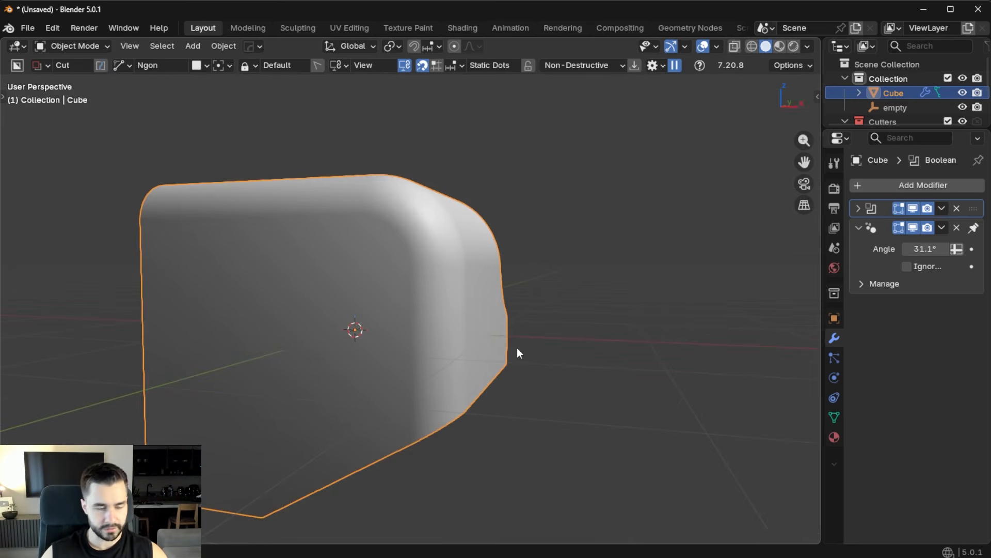
Undo the slanted BoxCutter cut and return to the front view.
key(ctrl+z)
key(ctrl+z)
key(KP_1)
key(ctrl+z)
Add a 2 m cube rotated about 51°, and enlarge it over the rounded cube's lower corner.
key(shift+a)
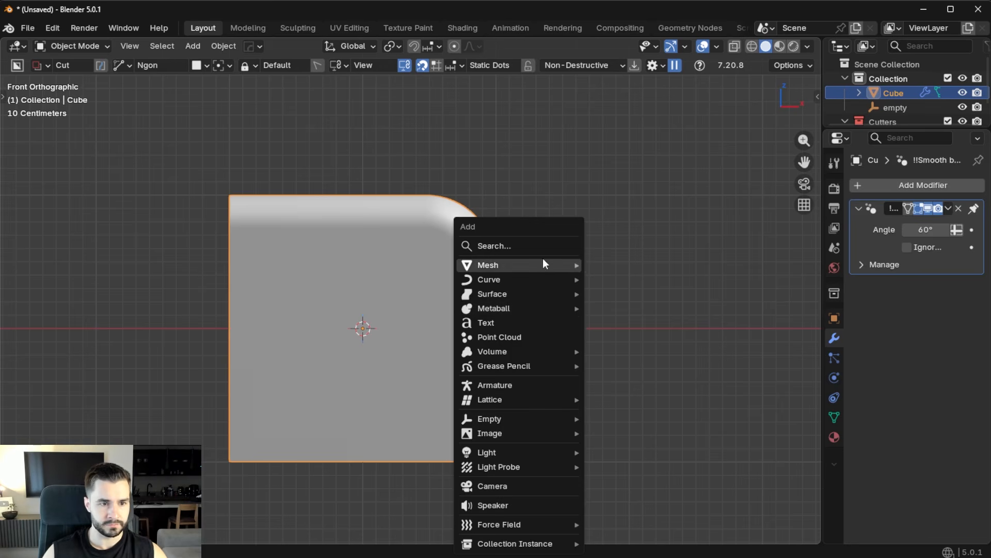
mouse_move(544, 265)
click(610, 289)
scroll(610, 286, down, 3)
key(r)
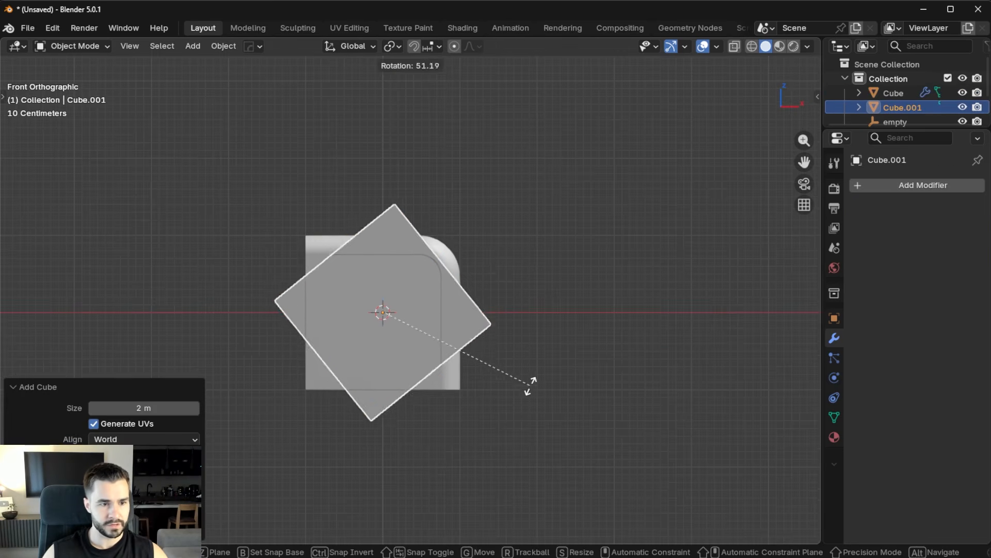
click(531, 386)
key(g)
click(617, 500)
key(s)
click(664, 482)
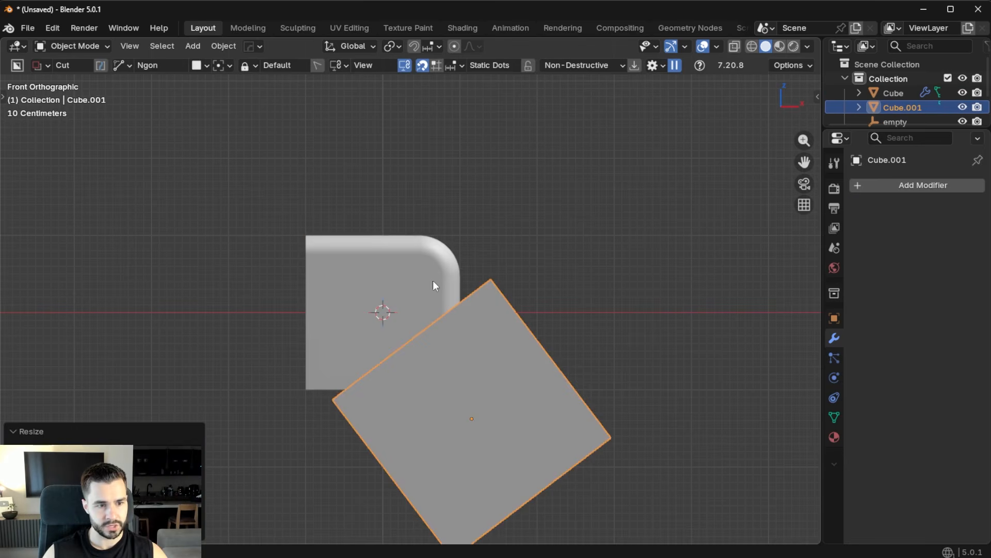
Subtract the tilted cube from the rounded cube with a difference boolean and move the cutter along the Z axis.
shift+click(428, 275)
key(ctrl+KP_Subtract)
middle_drag(645, 320, 512, 255)
key(g)
key(z)
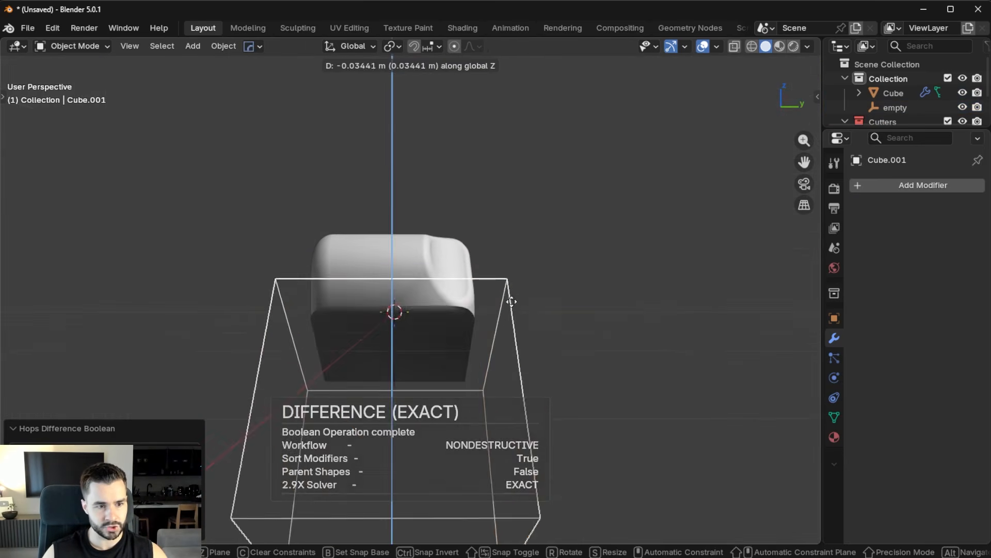
click(536, 314)
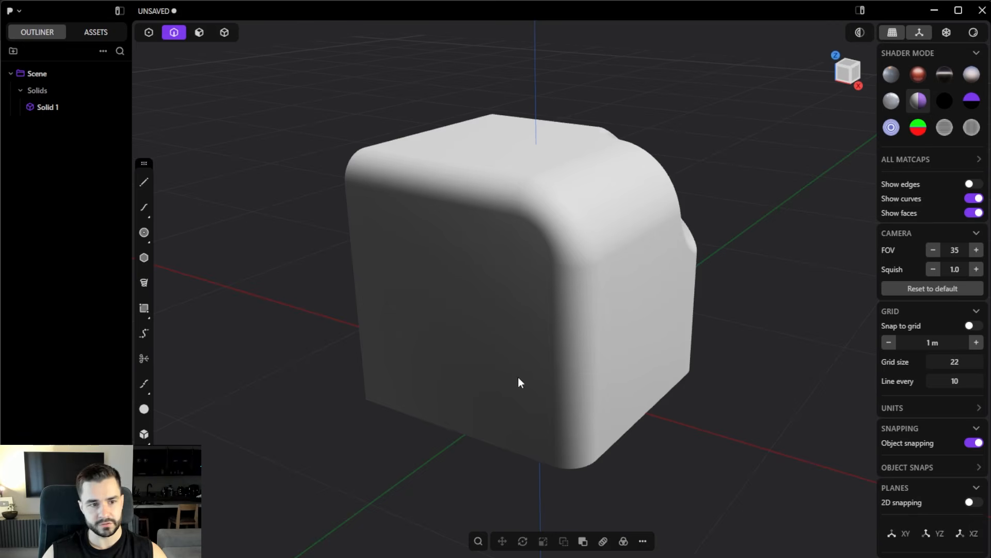
Switch to Plasticity and draw a square-based corner box about 0.34 m in size beside the solid in front view, then widen it.
middle_drag(519, 377, 559, 346)
key(KP_1)
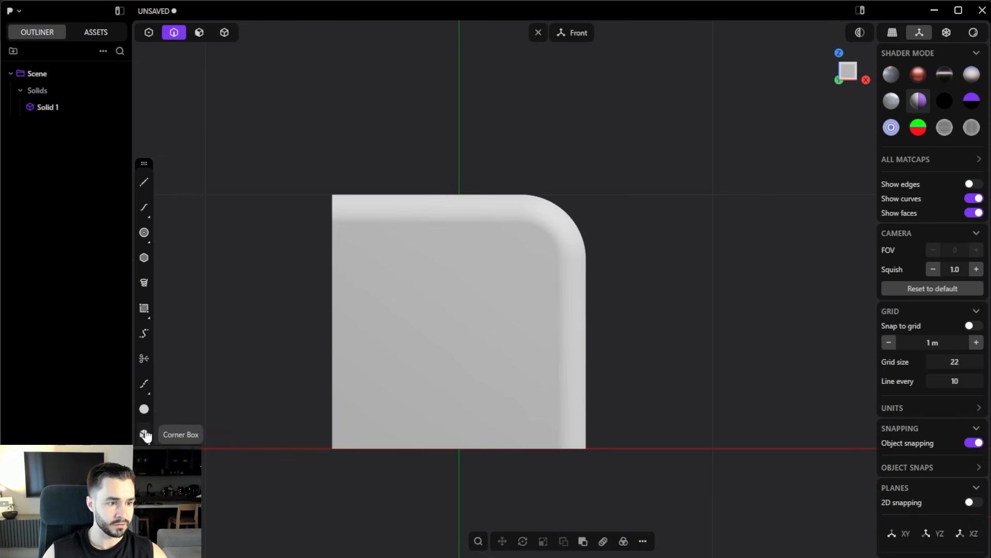
scroll(431, 450, down, 3)
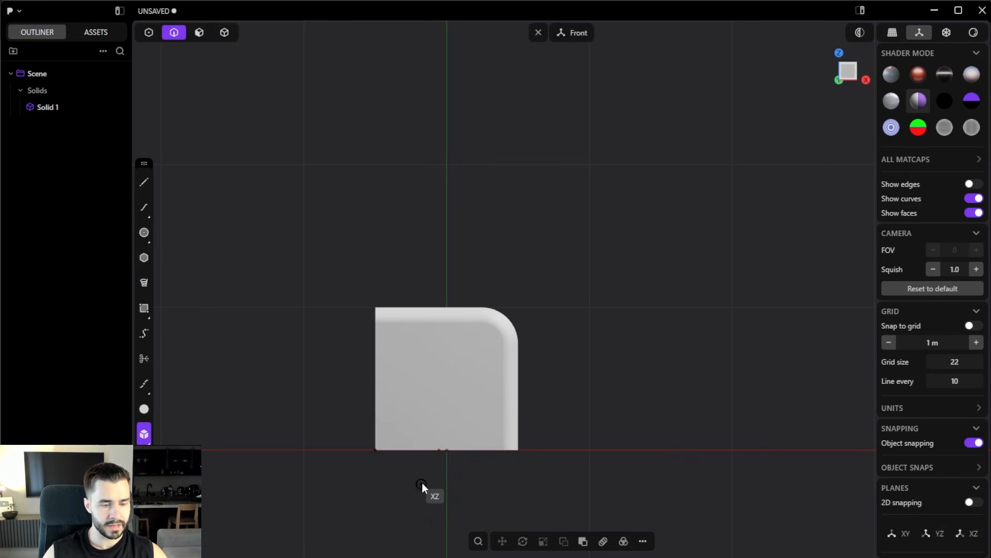
click(631, 484)
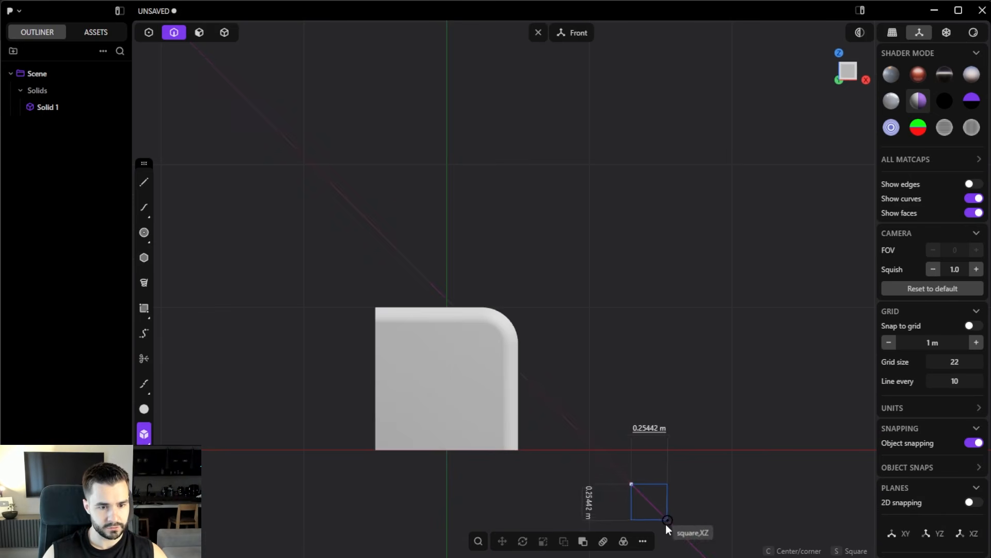
click(681, 533)
middle_drag(701, 466, 683, 507)
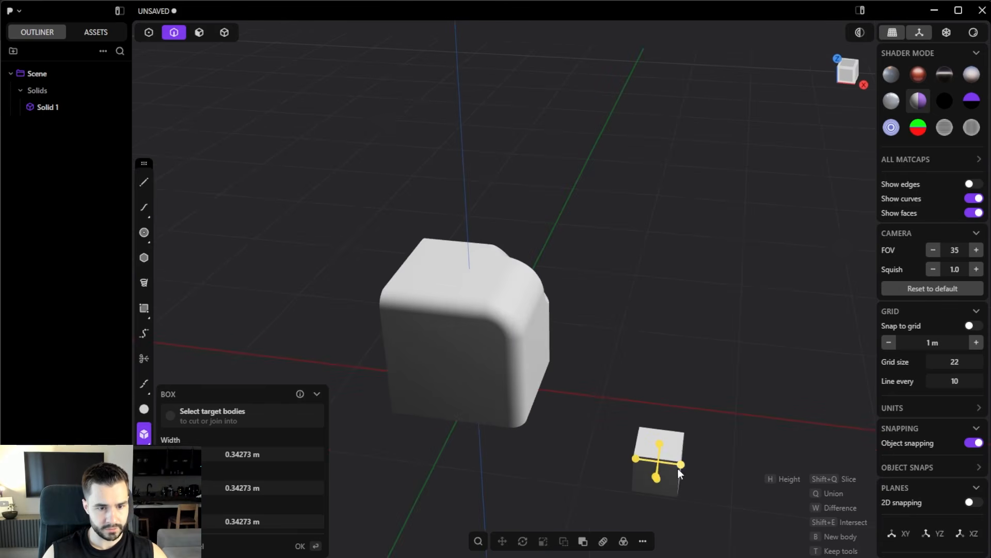
drag(677, 467, 716, 466)
key(Return)
Enlarge the box beside the solid and rotate it clockwise in front view.
key(s)
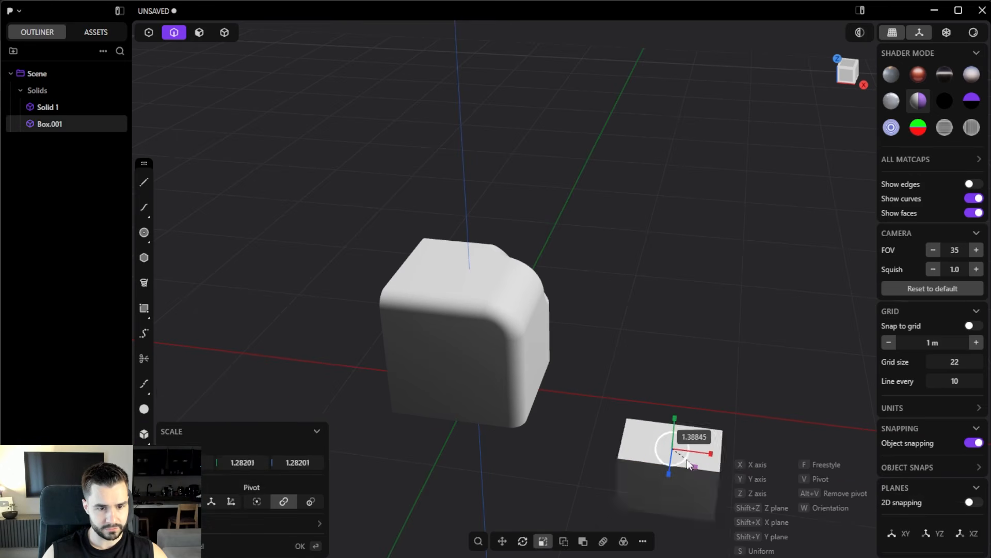
click(724, 312)
key(1)
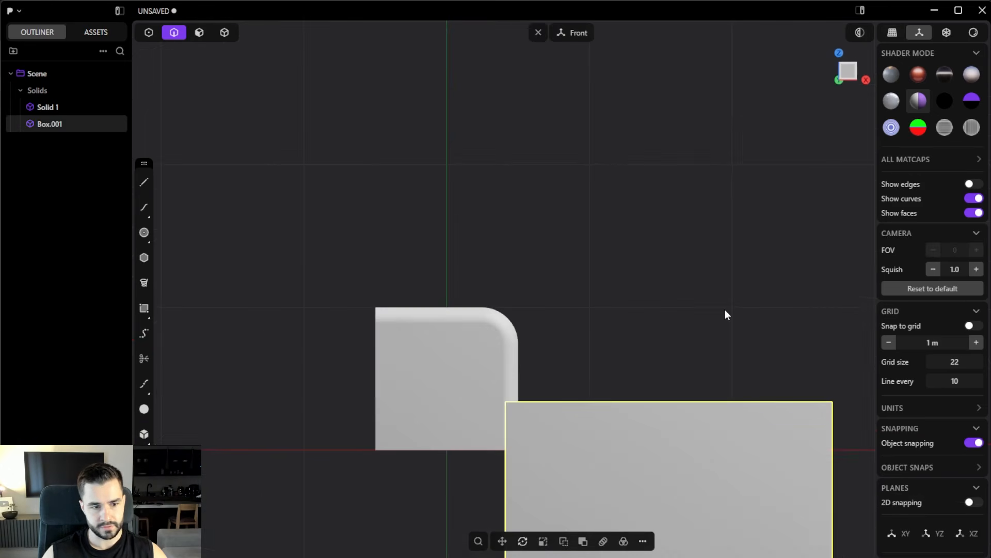
key(r)
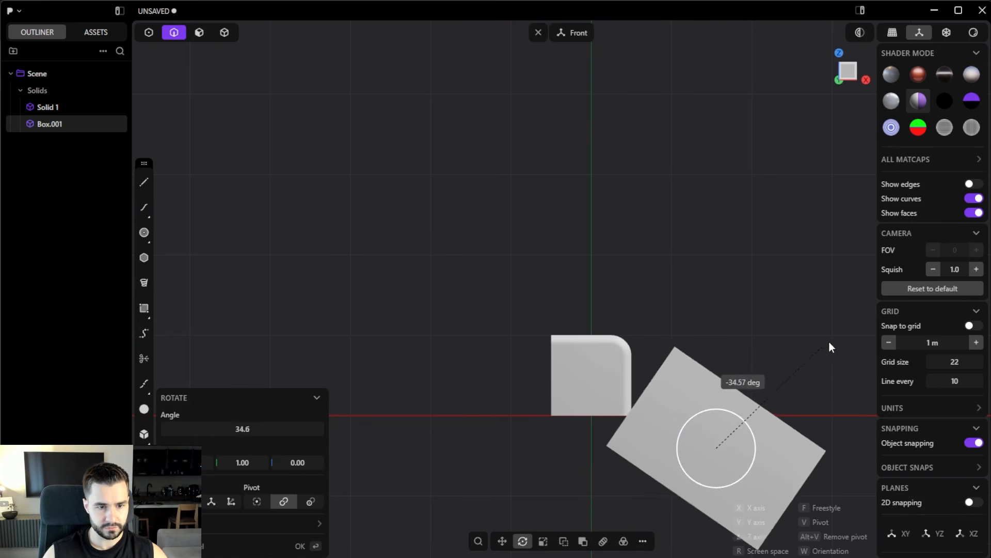
click(847, 337)
Move the box over the solid's lower corner, rotating it further clockwise to set the cut angle.
key(g)
click(628, 449)
key(r)
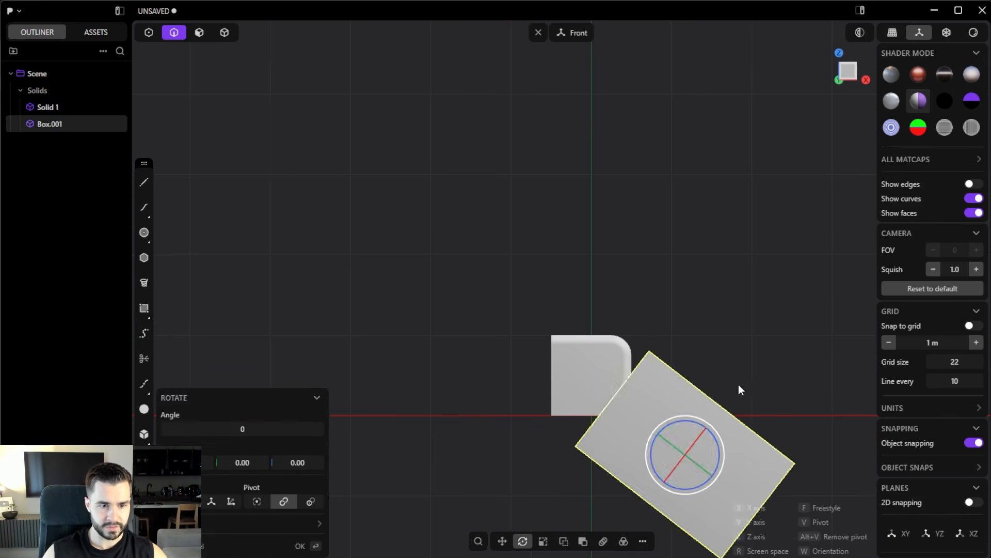
click(761, 391)
key(g)
click(739, 406)
right_click(731, 324)
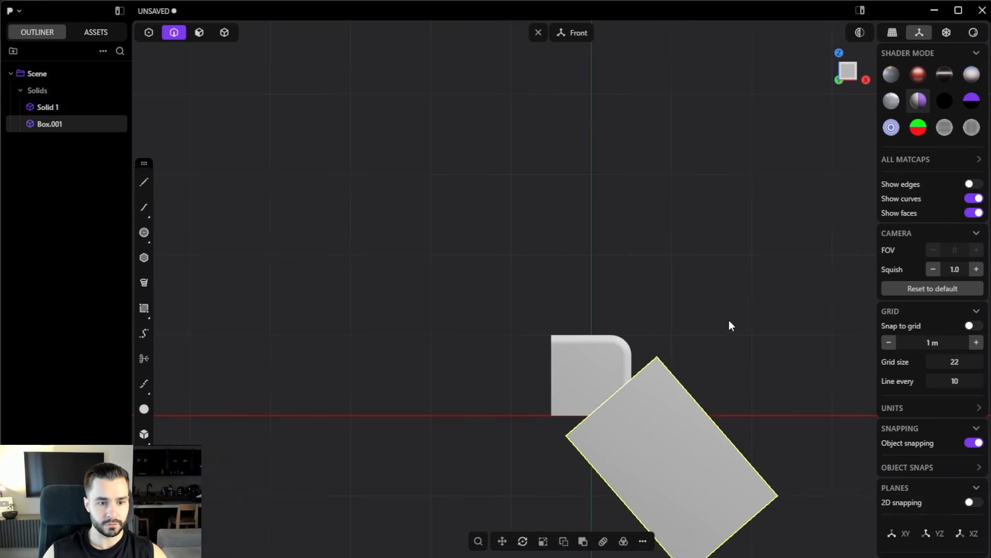
Move the tilted box in depth so that it spans the solid's whole lower corner.
middle_drag(729, 321, 703, 337)
key(g)
key(x)
key(y)
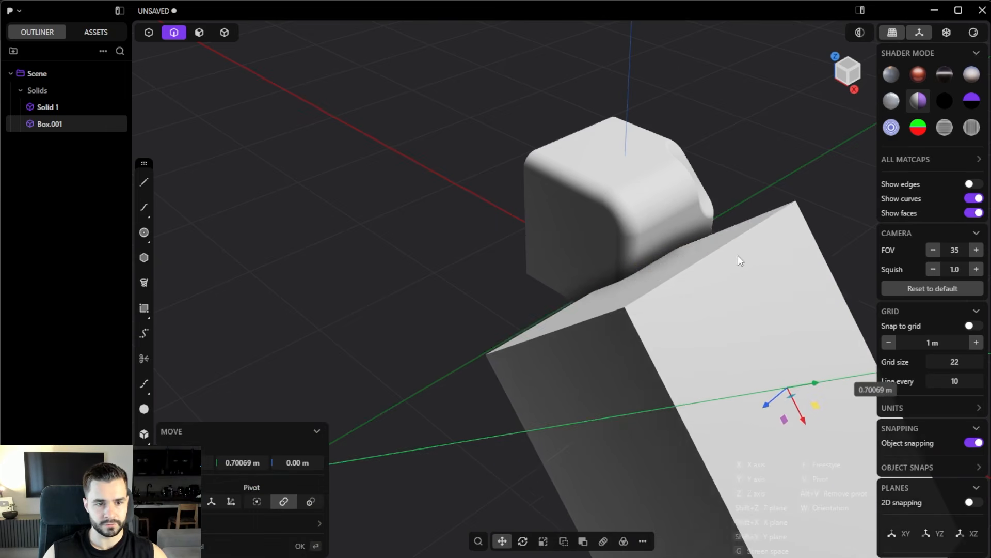
key(z)
click(768, 204)
right_click(713, 224)
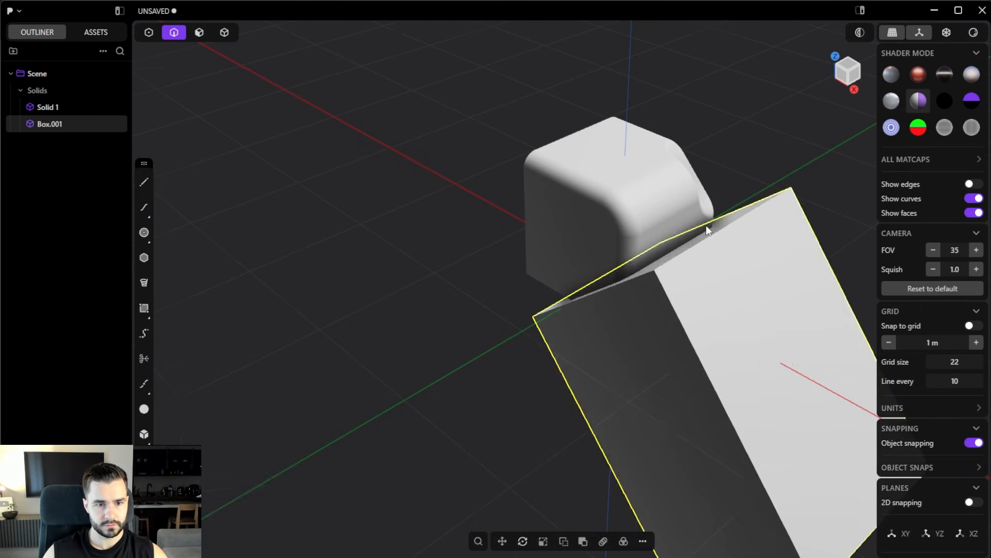
Subtract the tilted box from the rounded solid with a Difference boolean.
middle_drag(705, 225, 614, 236)
key(Escape)
key(4)
right_click(613, 236)
click(615, 186)
middle_drag(539, 240, 490, 195)
click(491, 195)
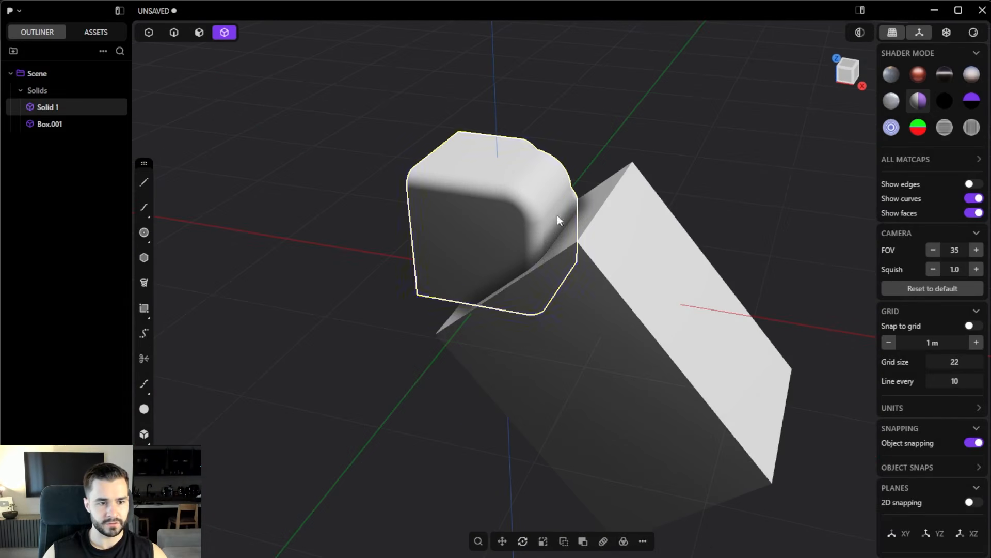
click(618, 275)
key(q)
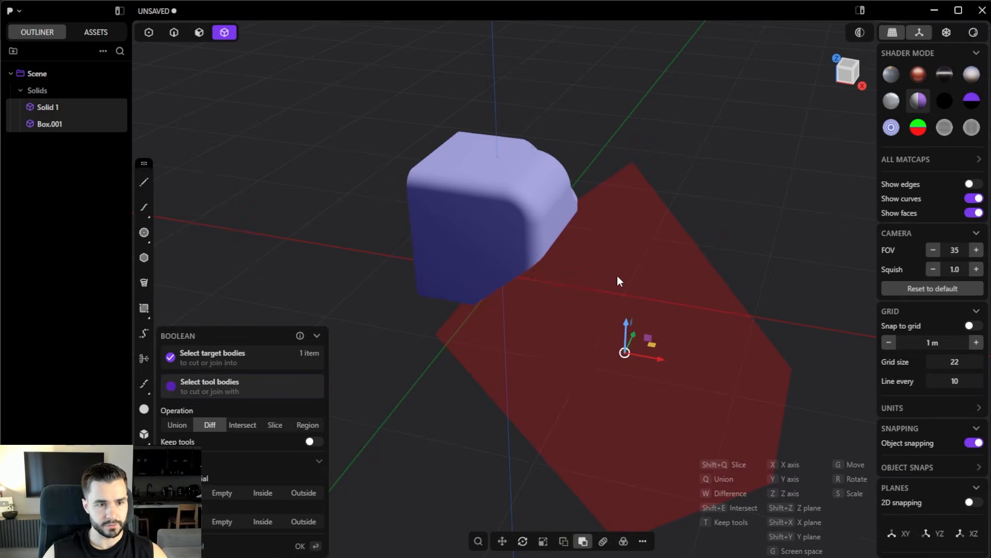
right_click(617, 275)
Undo the boolean cut and delete the tilted box.
middle_drag(650, 314, 635, 286)
key(ctrl+z)
key(ctrl+z)
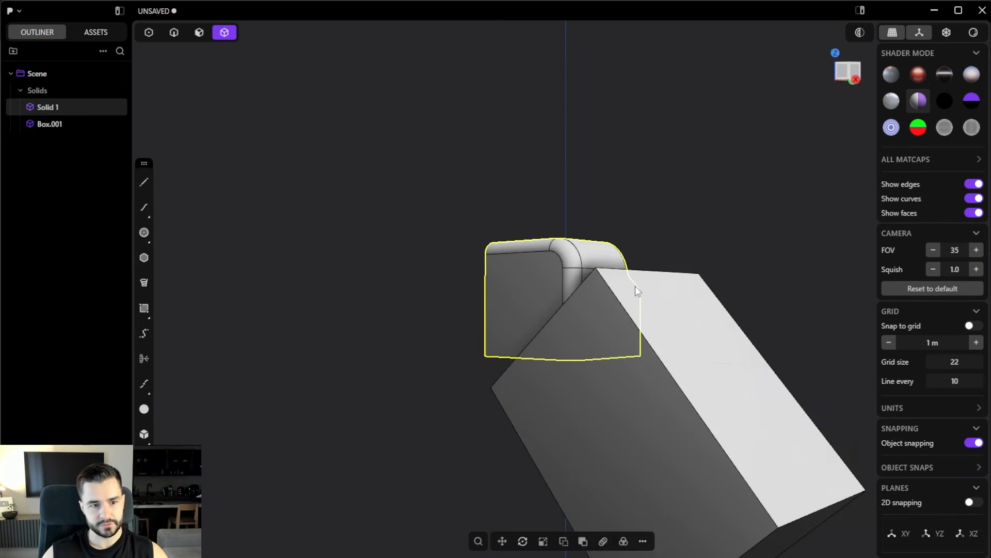
key(KP_1)
click(737, 394)
shift+middle_drag(736, 394, 720, 384)
key(Delete)
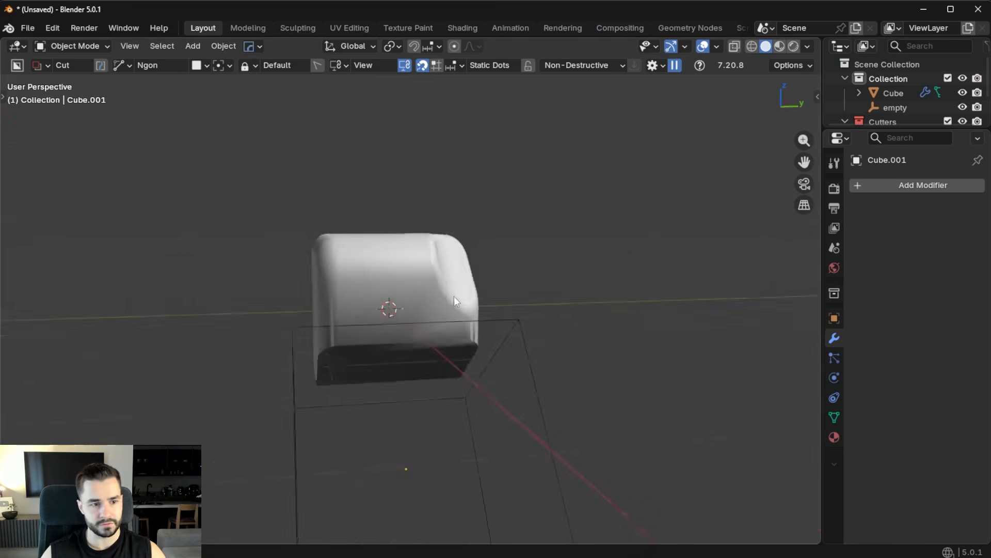
key(shift+a)
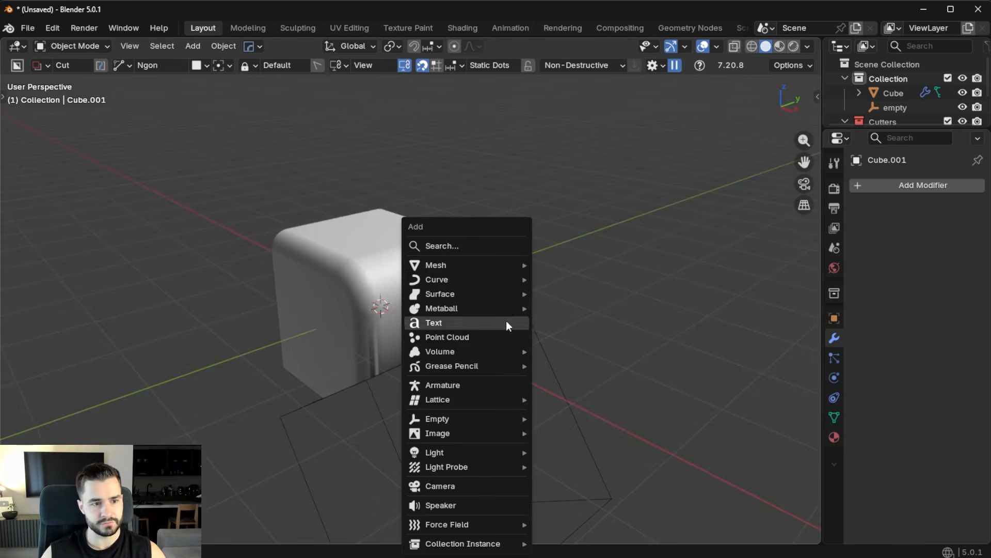
key(Escape)
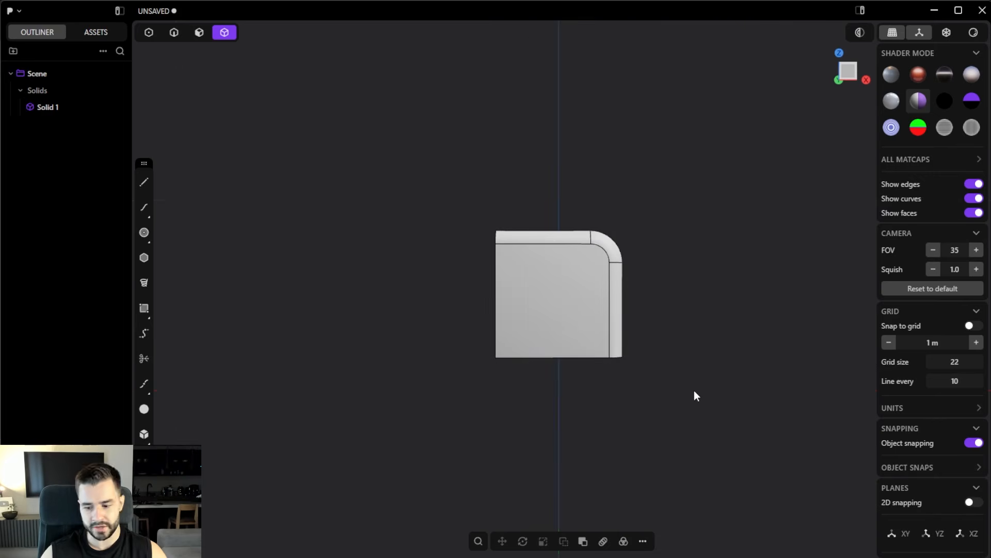
In front view, draw a straight line about 1.71 m long at about 34° across the solid's lower corner.
key(KP_1)
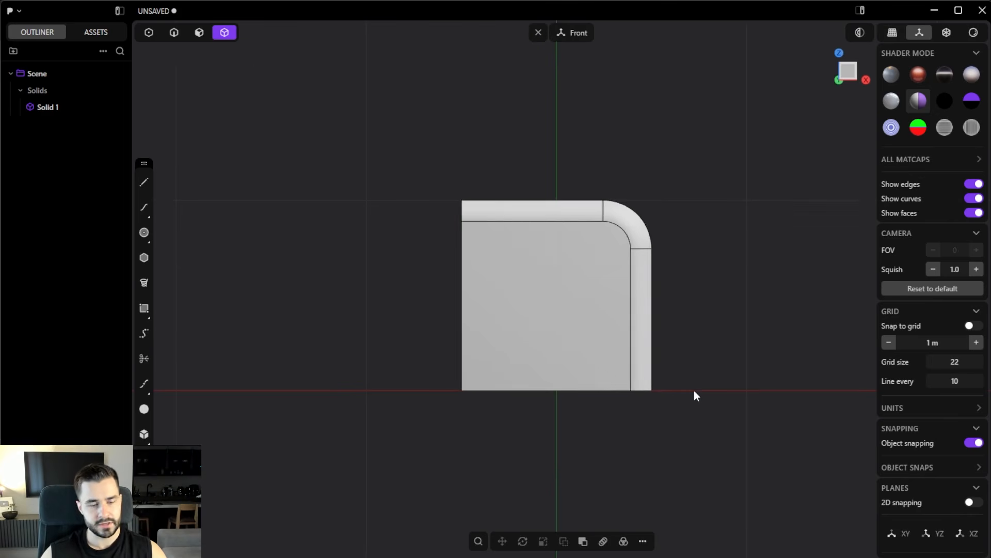
shift+middle_drag(694, 390, 580, 369)
key(shift+a)
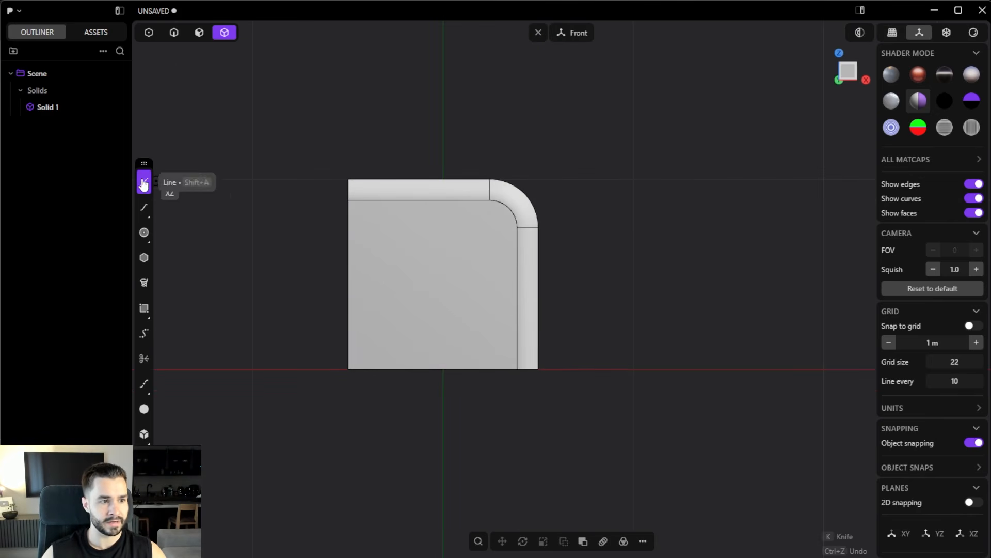
click(367, 413)
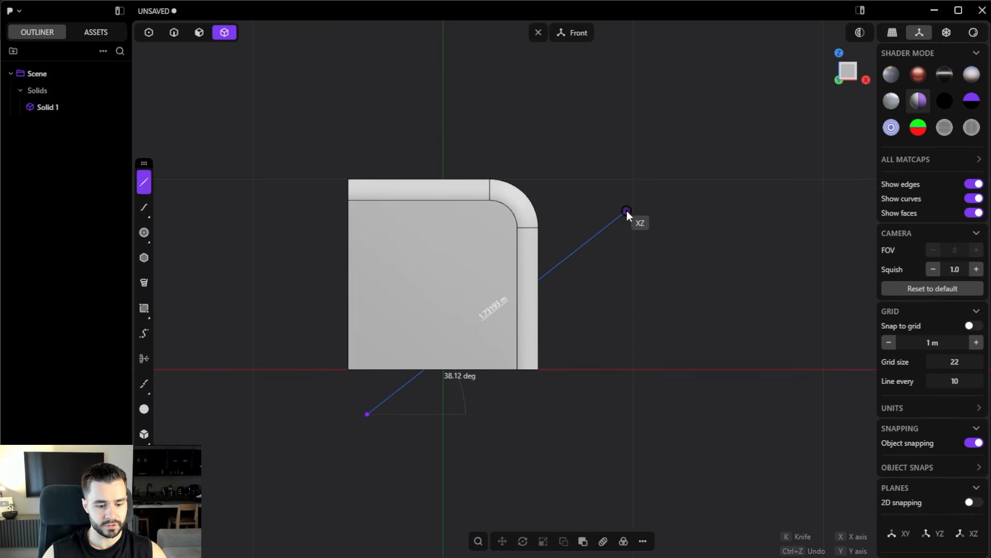
key(alt+z)
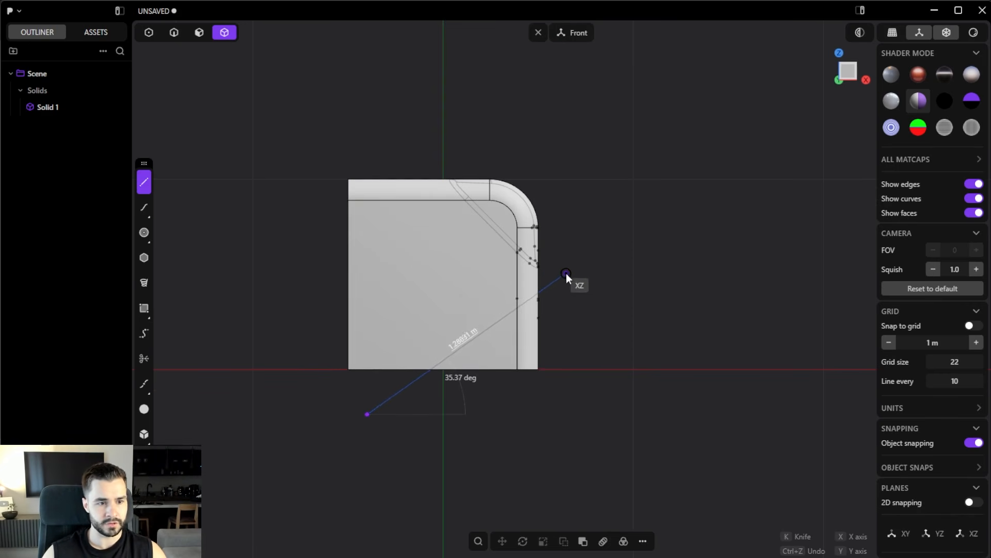
key(alt+z)
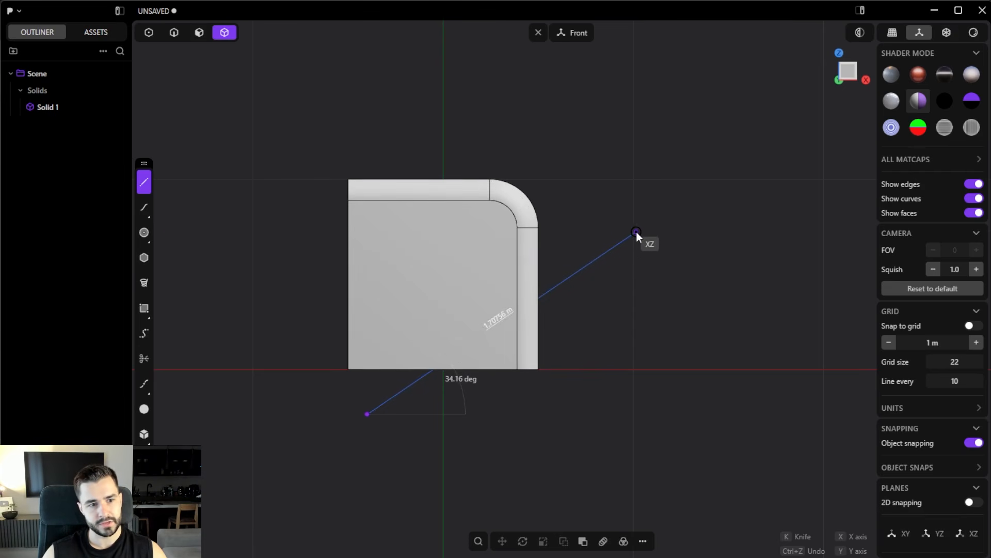
click(636, 230)
right_click(645, 228)
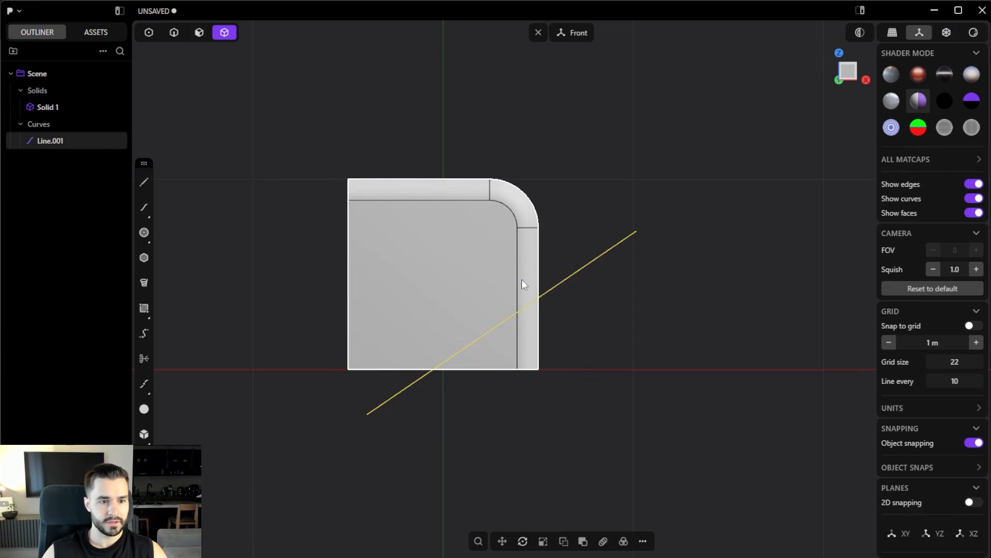
Cut the solid using the diagonal line as the cutter and select the corner piece.
scroll(509, 340, up, 4)
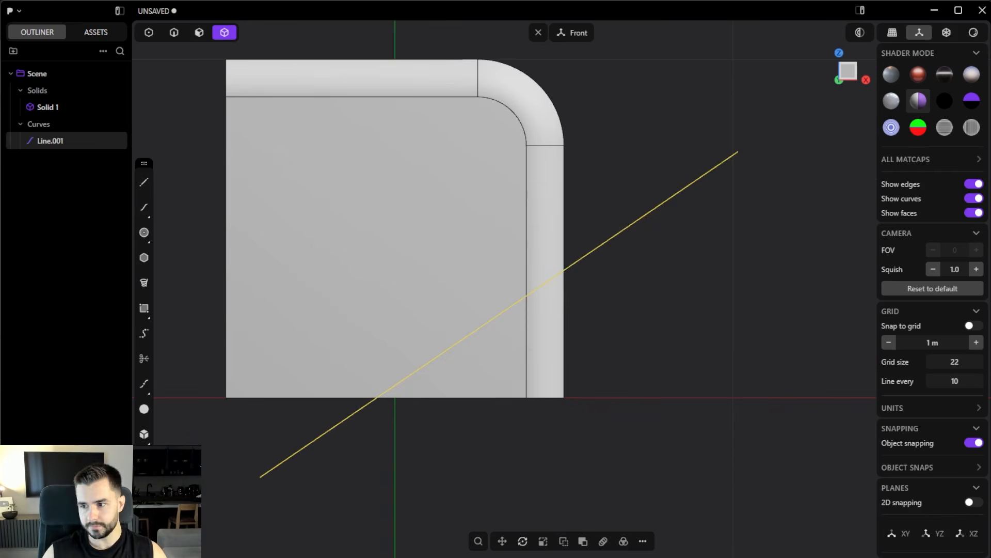
click(780, 186)
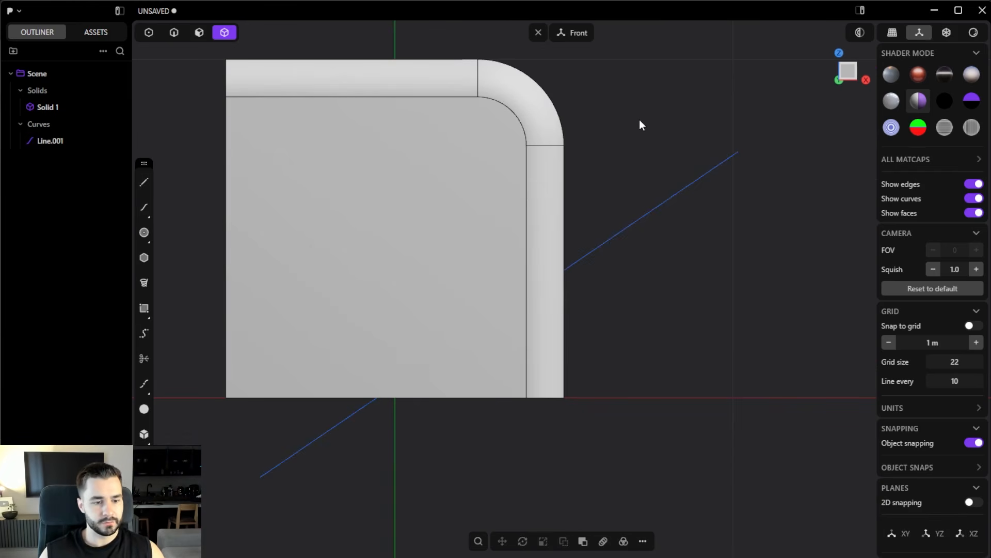
click(506, 163)
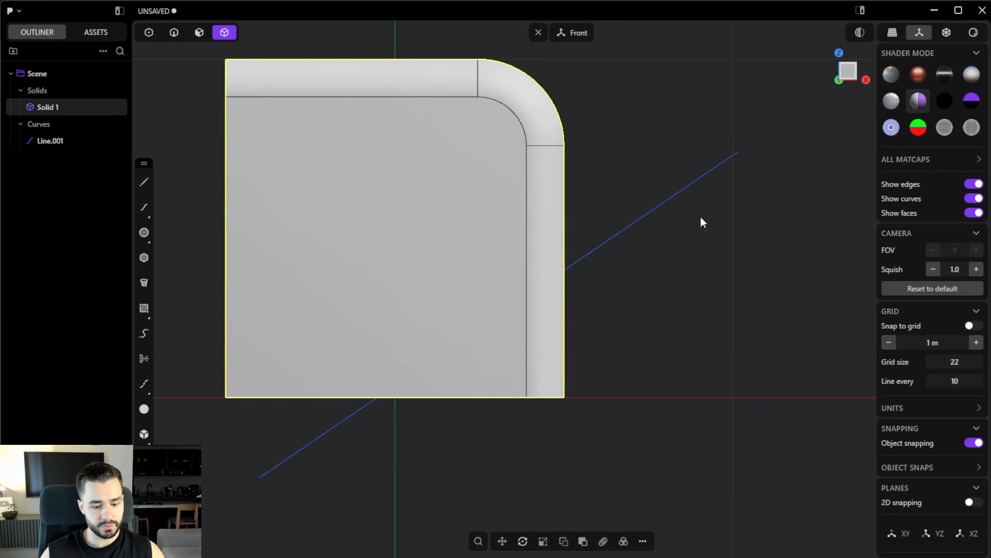
key(c)
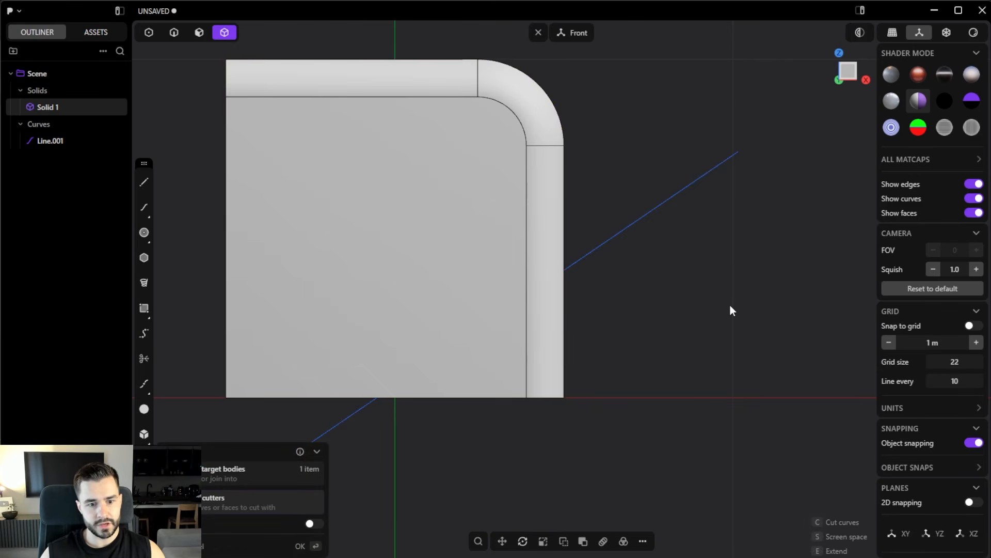
click(604, 246)
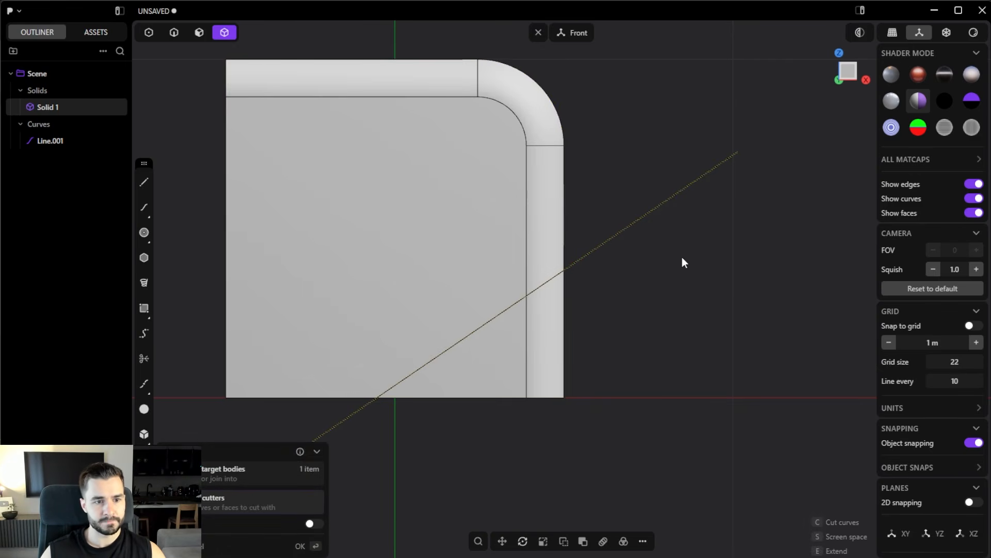
key(Return)
click(485, 368)
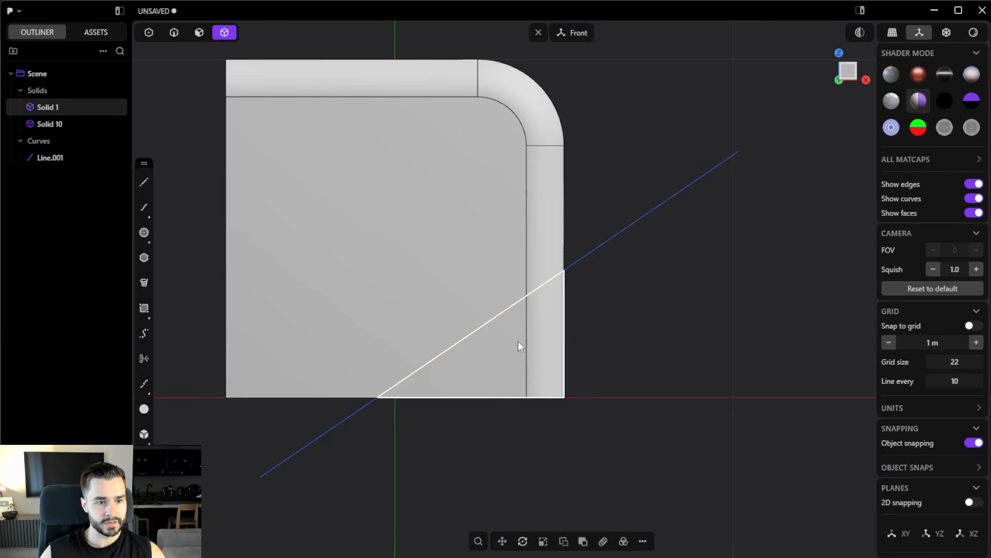
Undo the cut and split the solid along the diagonal line again with the Cut command.
key(ctrl+z)
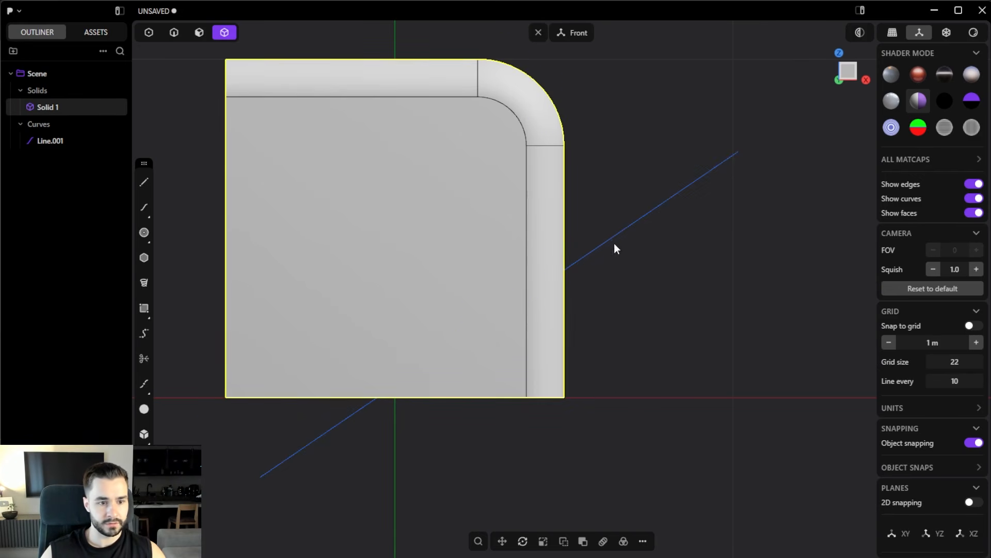
right_click(726, 282)
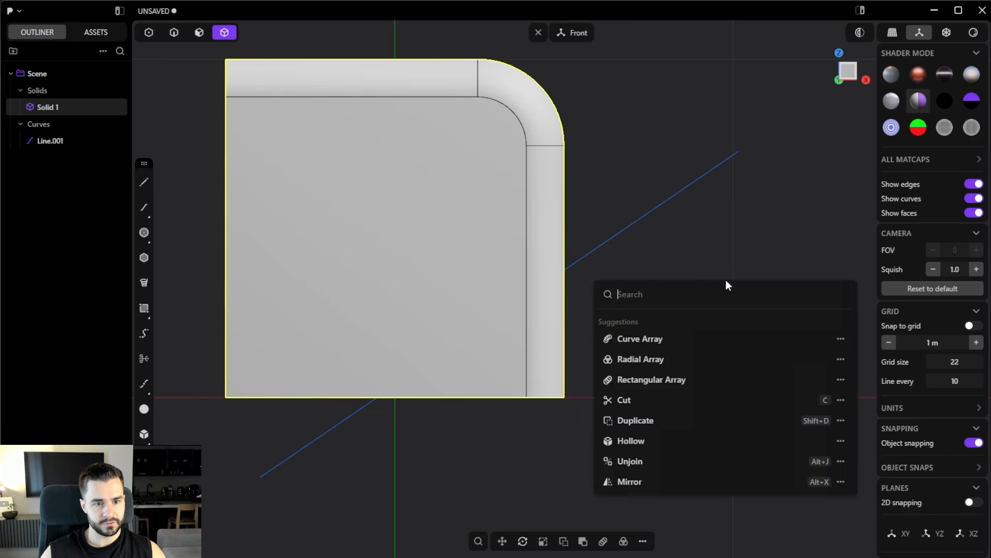
text(cut)
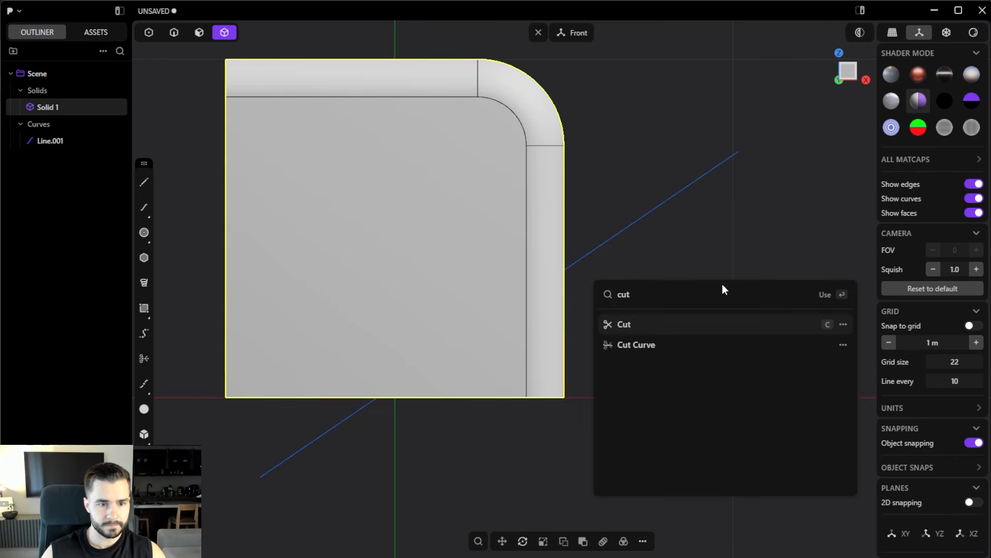
click(643, 327)
click(607, 240)
key(Return)
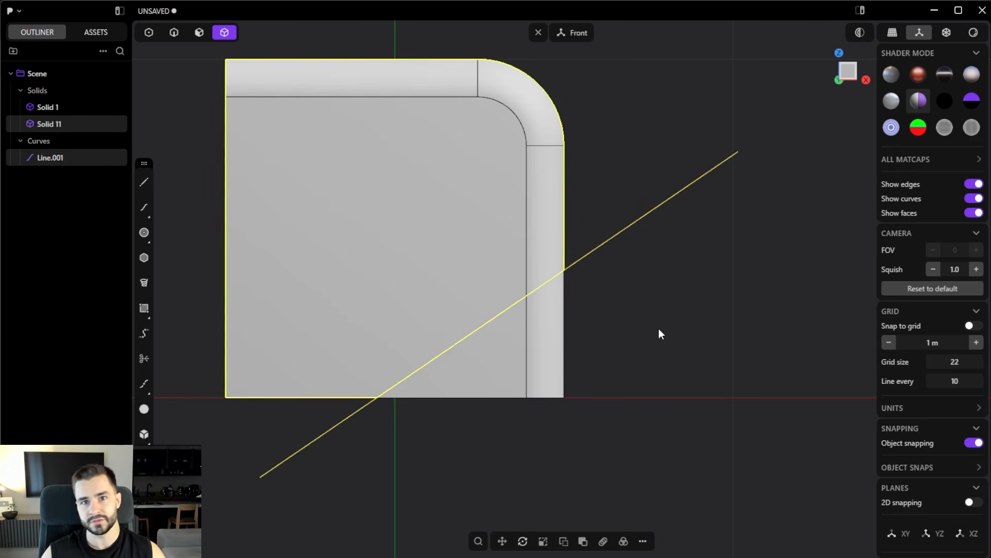
Delete the diagonal cutting line.
click(627, 313)
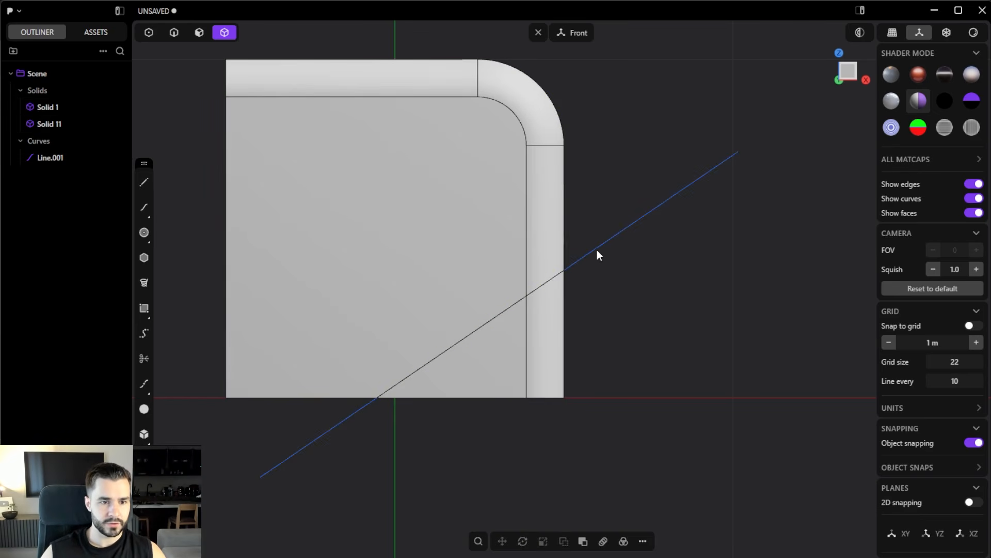
key(Tab)
click(599, 318)
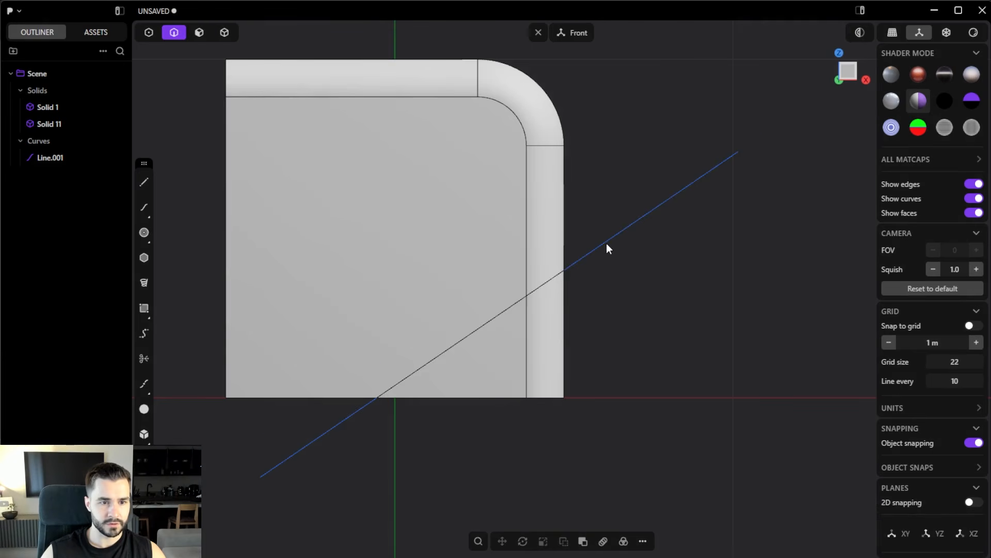
click(606, 248)
key(Delete)
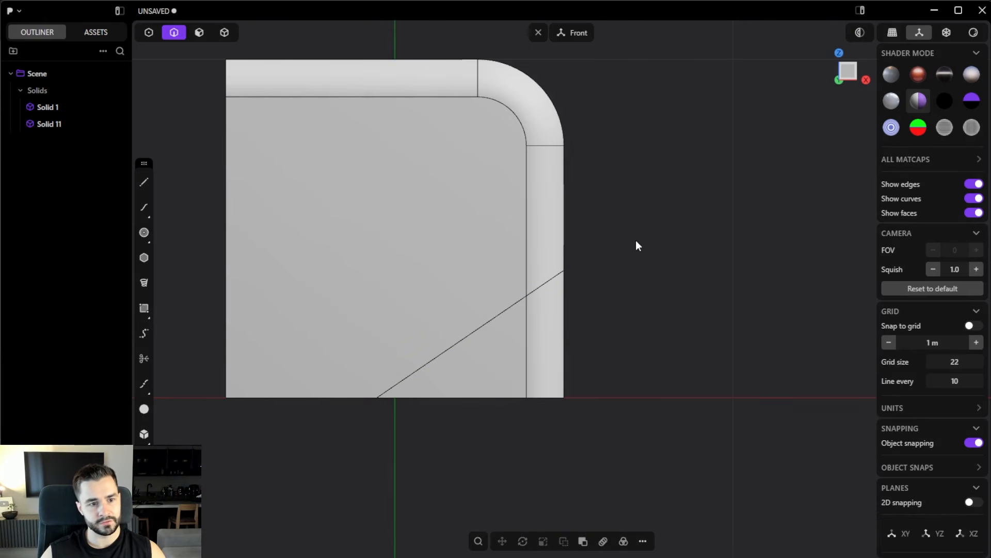
Scale the separated corner piece uniformly to about 0.83.
key(4)
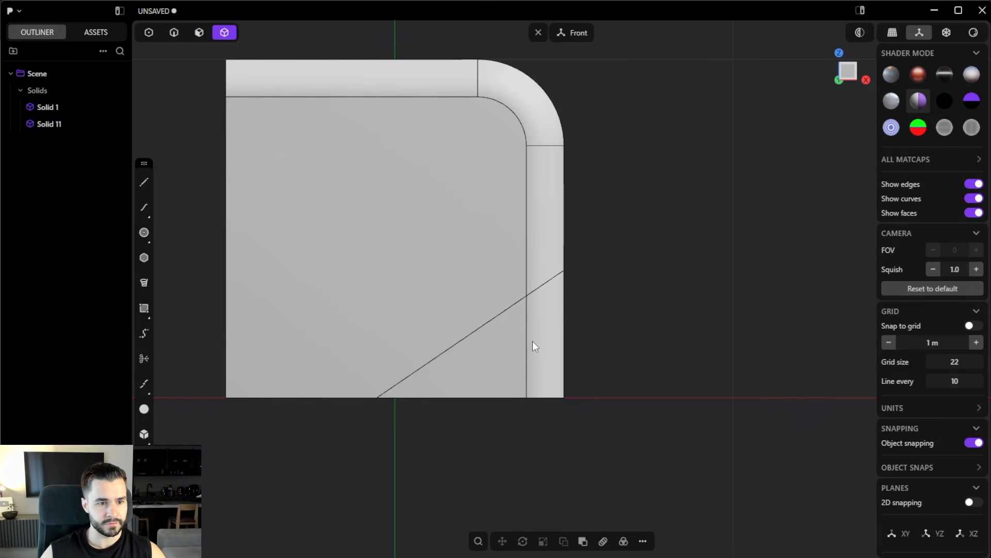
click(532, 341)
key(s)
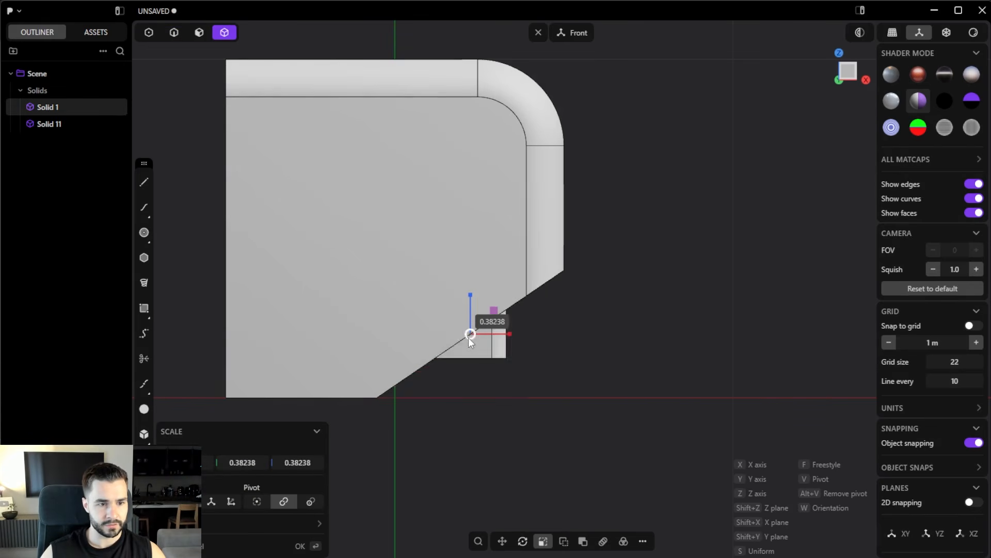
click(480, 339)
middle_drag(643, 345, 551, 311)
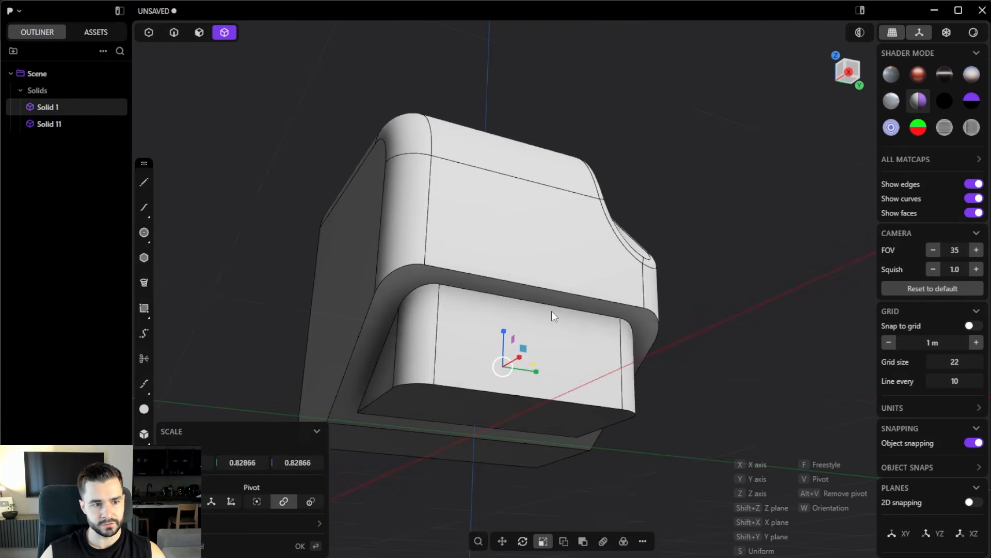
Cancel the scaling and delete the separated lower corner piece.
key(KP_1)
key(Escape)
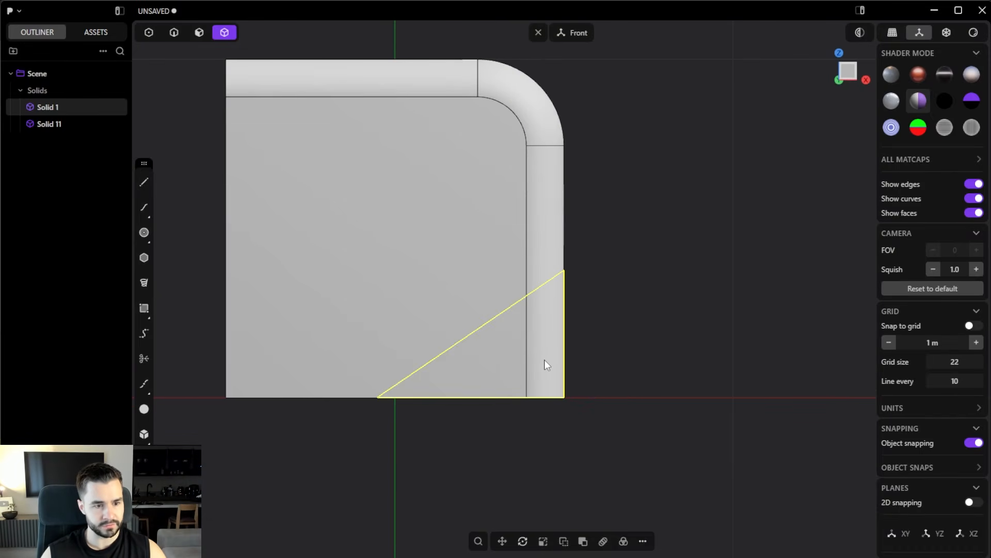
key(Delete)
key(ctrl+z)
key(Delete)
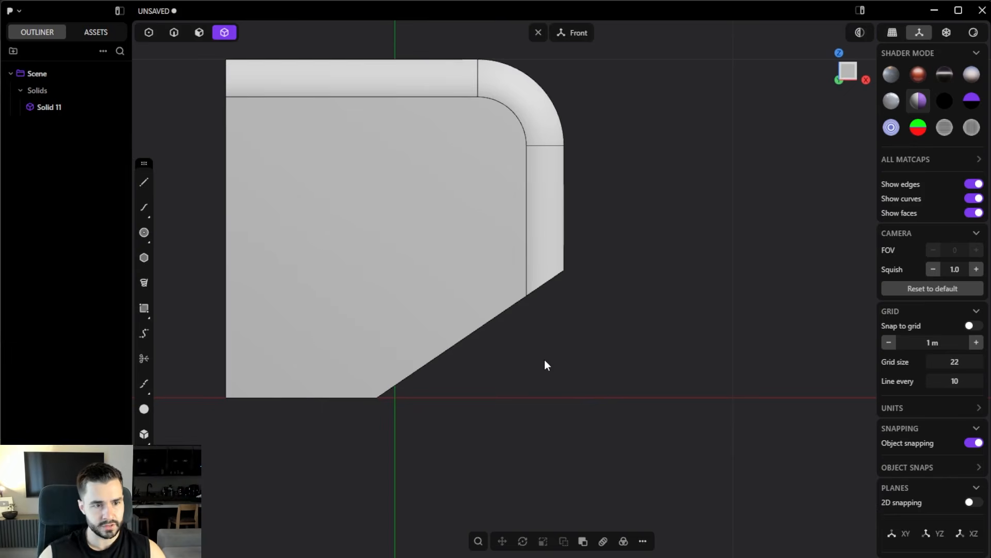
middle_drag(545, 363, 484, 325)
middle_drag(583, 354, 655, 380)
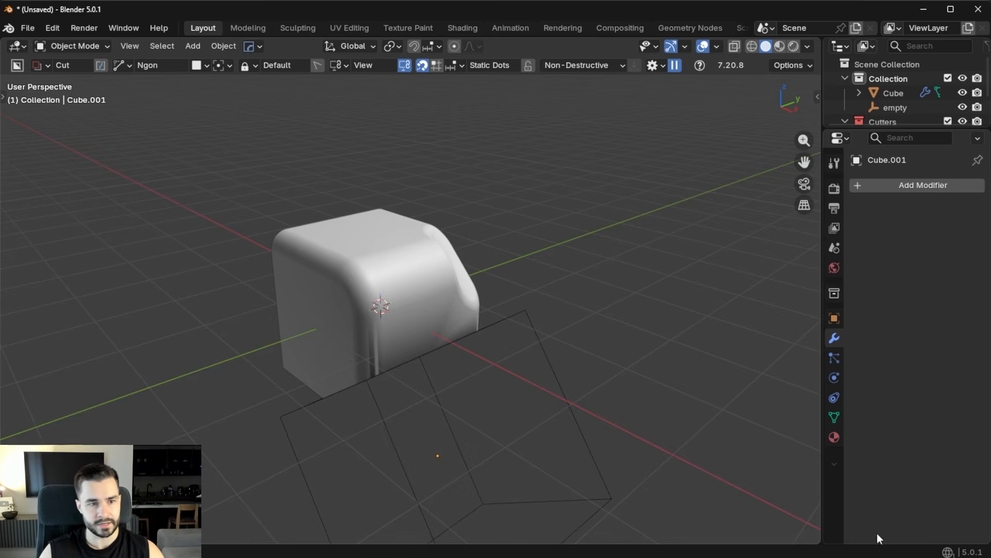
Switch to Blender and sharpen the cut cube with an auto smooth angle of about 38.5°.
click(407, 290)
scroll(405, 289, up, 2)
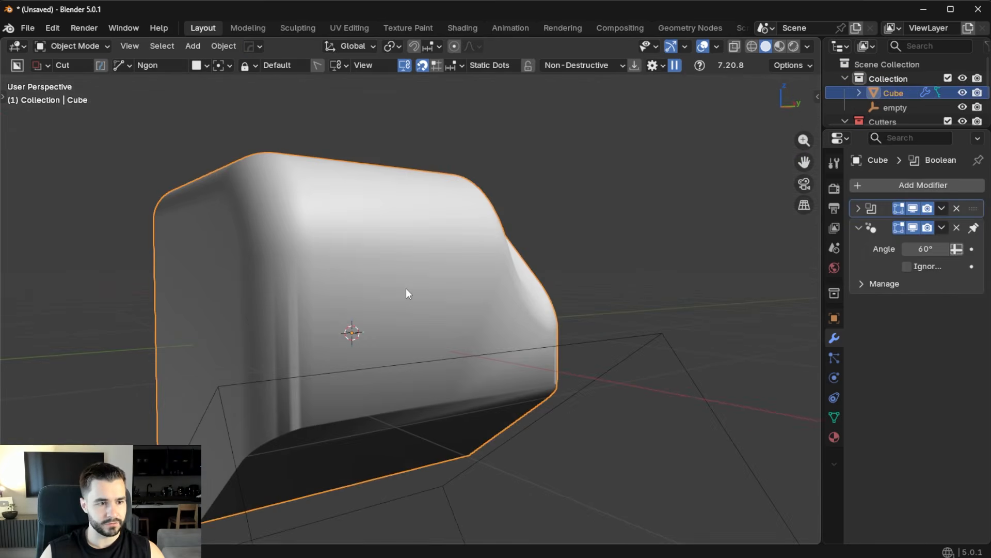
middle_drag(491, 252, 491, 231)
key(q)
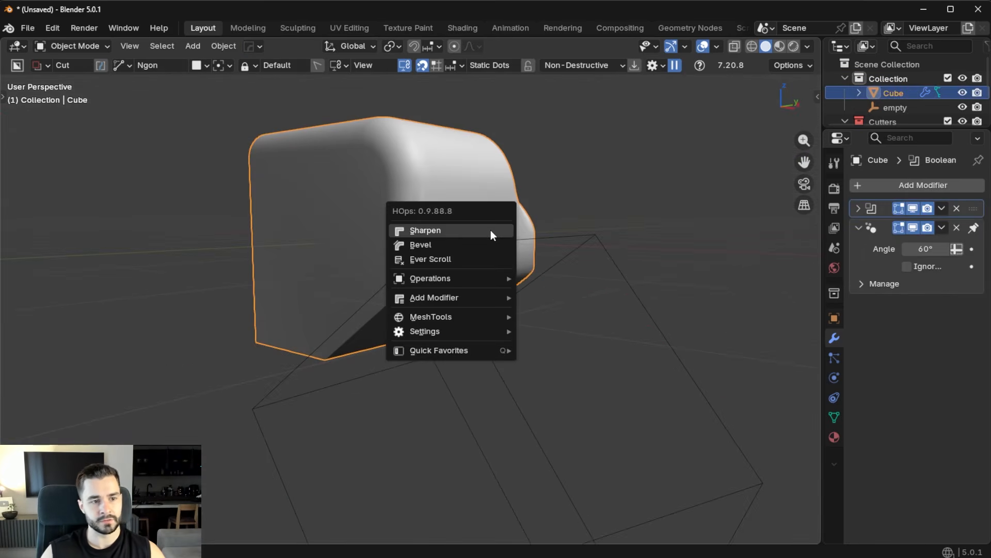
click(491, 230)
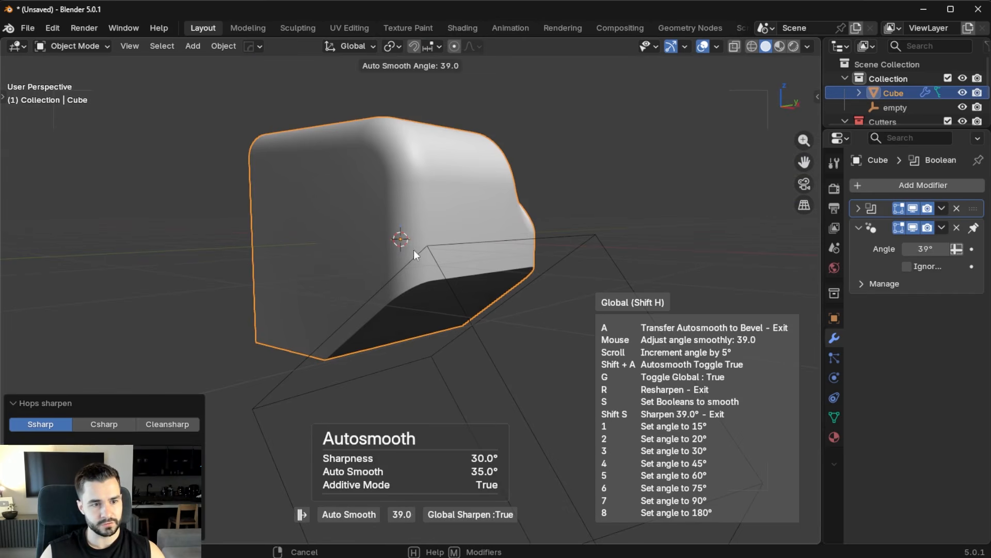
click(429, 250)
Hide the wireframe cutter box below the cube.
click(621, 295)
click(627, 308)
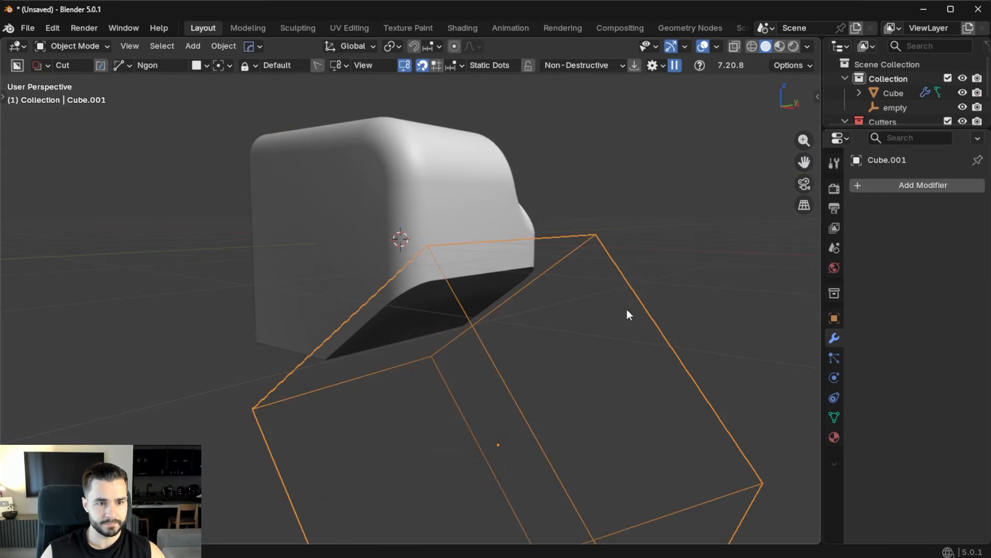
key(h)
middle_drag(627, 309, 581, 285)
Check the cube with its Boolean modifier toggled off and on, and apply that modifier.
click(384, 274)
middle_drag(384, 274, 397, 307)
scroll(397, 307, up, 3)
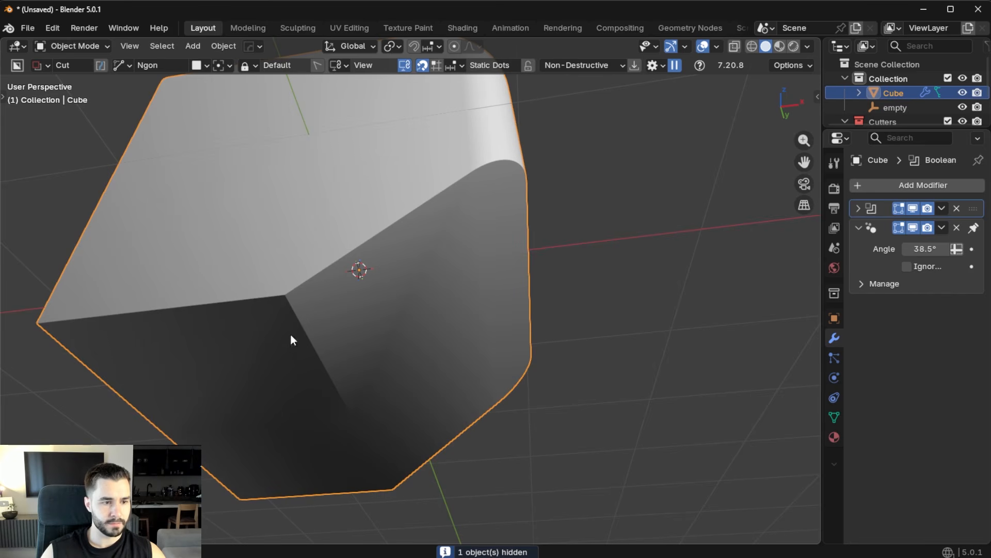
click(913, 207)
click(913, 207)
click(941, 209)
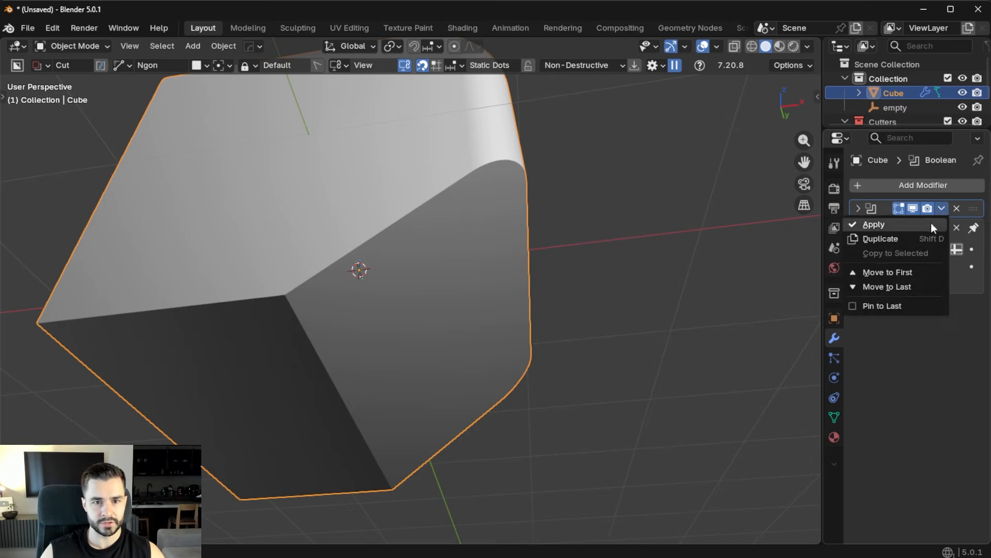
click(877, 225)
Bevel the edge between the underside and the diagonal cut by about 0.24 m with 20 segments.
key(Tab)
key(2)
key(ctrl+b)
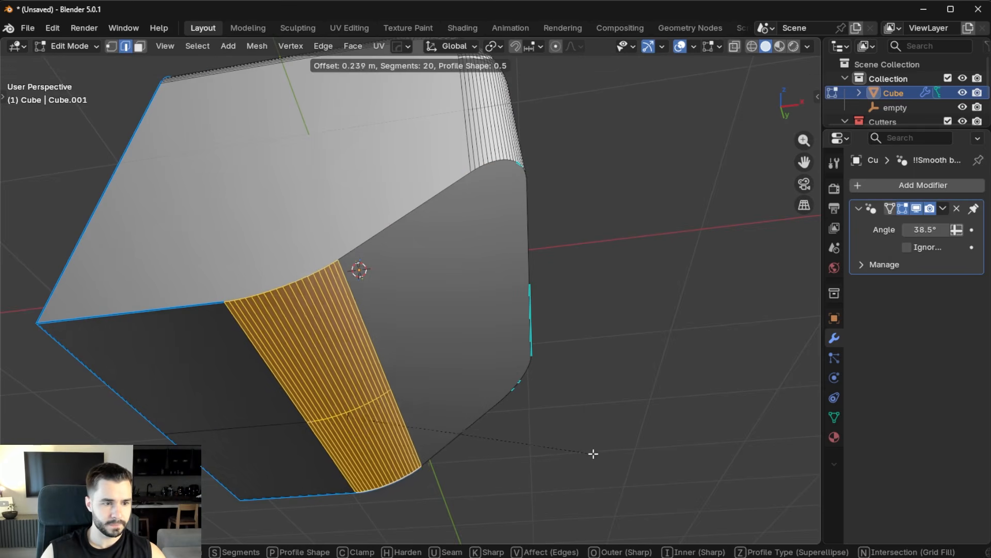
click(602, 454)
Bevel the edge loop bordering the underside and diagonal face by about 0.13 m with 14 segments, and return to Object Mode.
click(400, 216)
scroll(399, 216, down, 5)
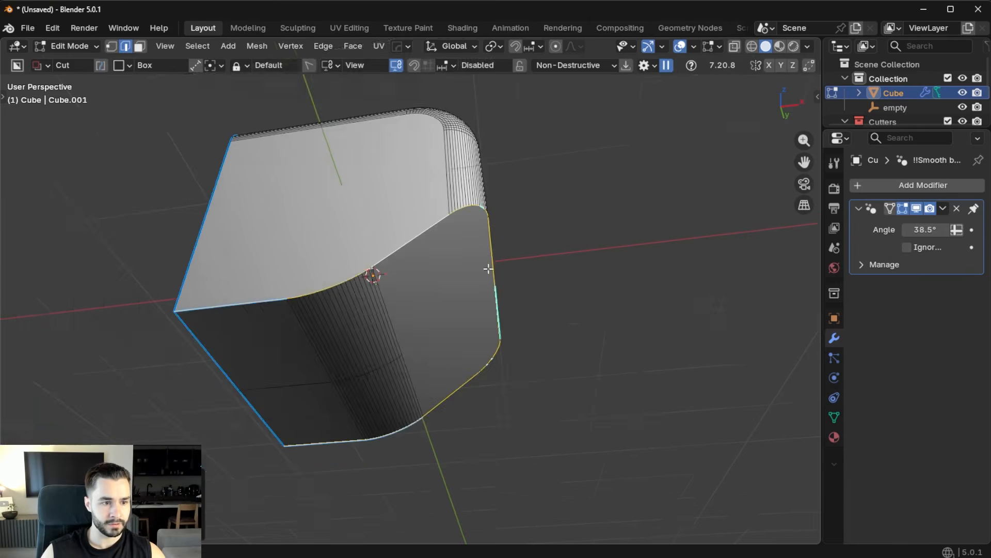
middle_drag(487, 268, 615, 343)
key(ctrl+b)
scroll(631, 346, down, 9)
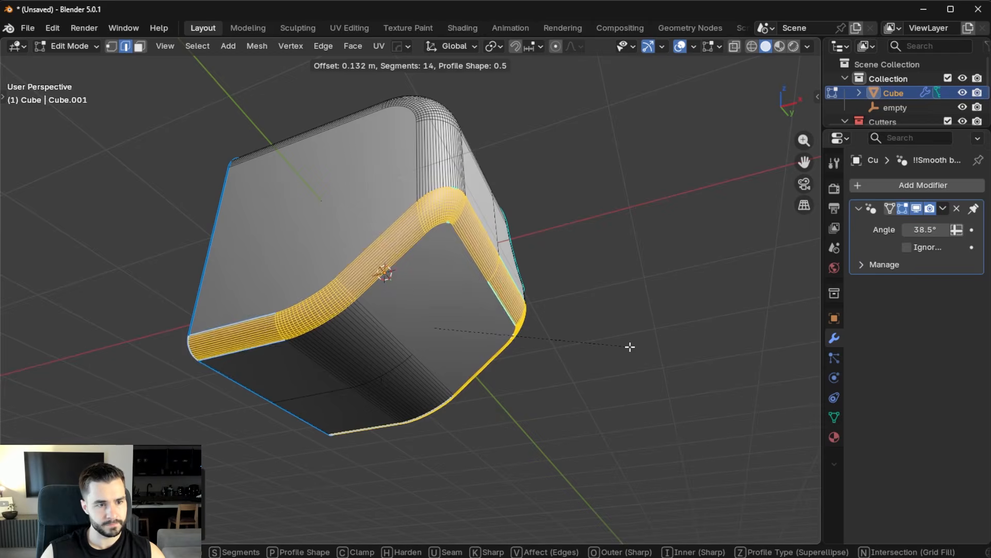
click(628, 346)
key(Tab)
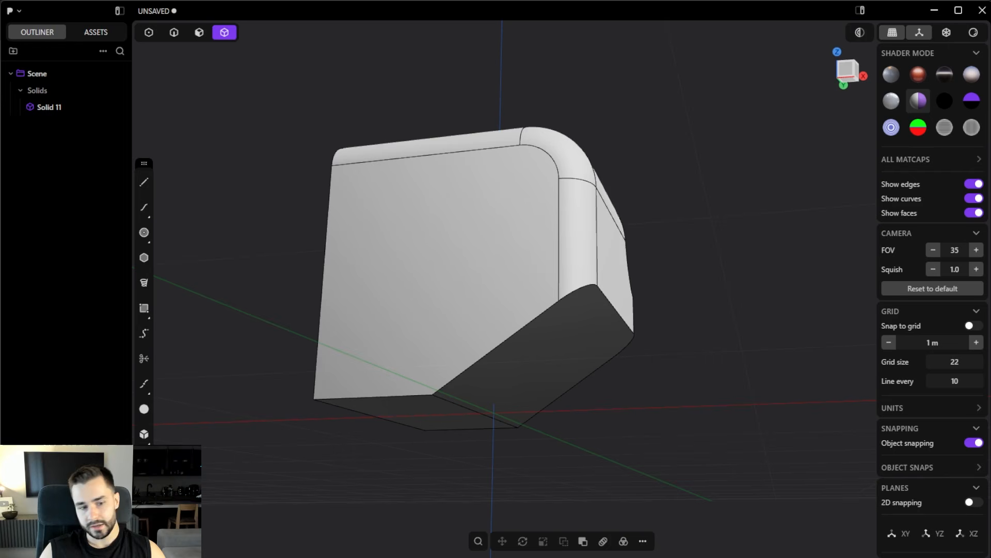
Switch to Plasticity and fillet the edge between the solid's underside and the diagonal cut face.
middle_drag(448, 275, 522, 322)
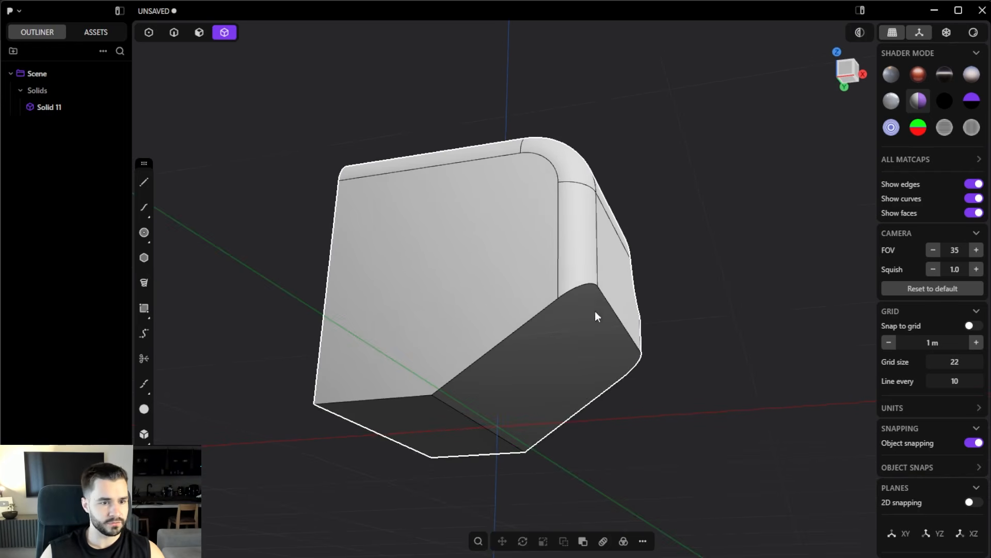
middle_drag(595, 310, 622, 308)
key(Tab)
click(631, 379)
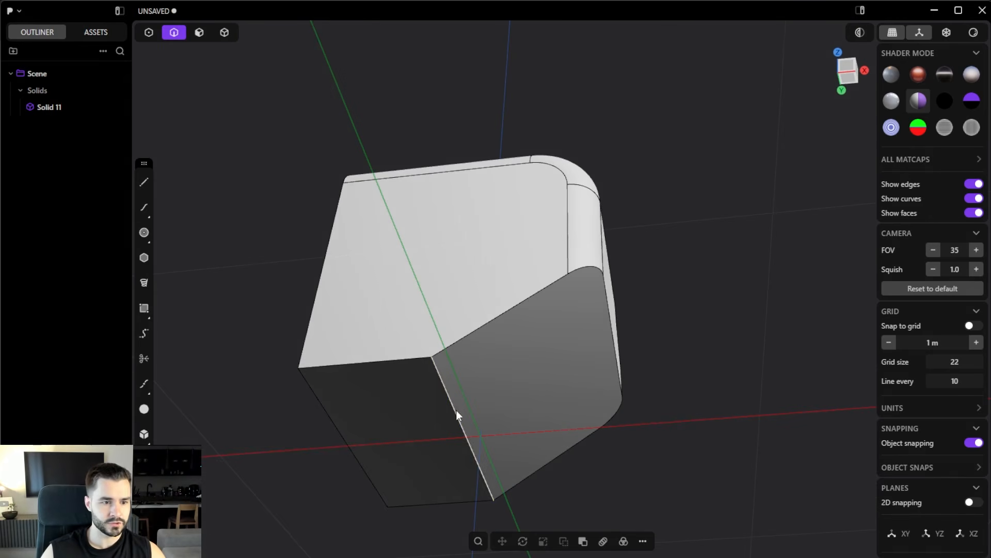
click(463, 414)
key(f)
drag(449, 436, 452, 471)
key(Return)
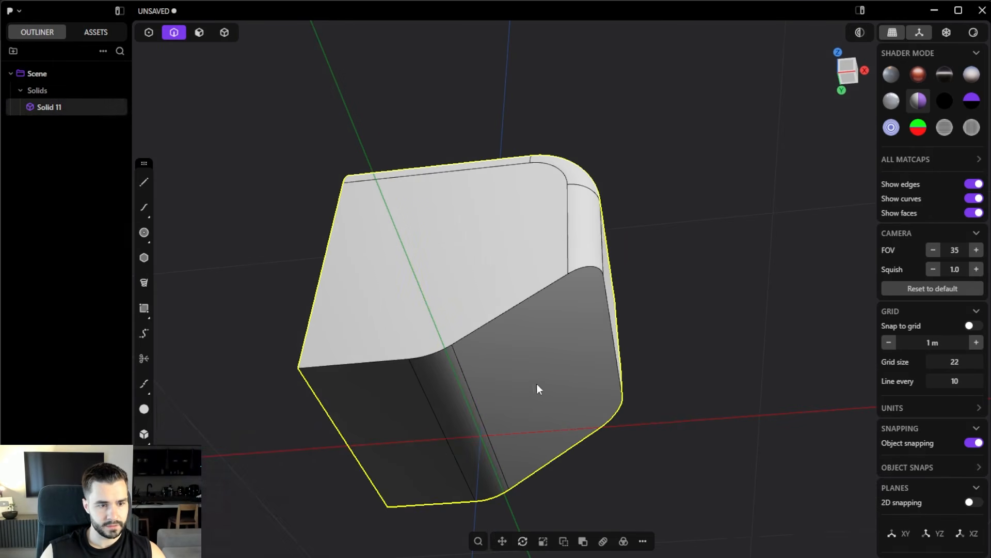
Fillet the tangent edge chain bordering the underside and the diagonal cut face.
click(485, 324)
key(f)
mouse_move(484, 323)
mouse_down()
mouse_move(492, 361)
mouse_move(488, 335)
mouse_up()
right_click(662, 285)
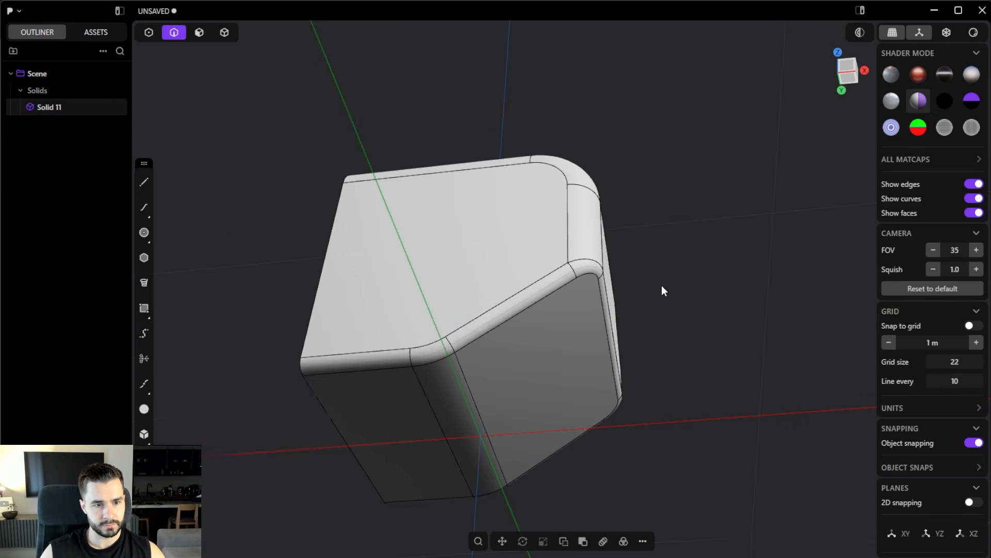
Compare the finished rounded shapes in Plasticity and Blender from several angles.
middle_drag(662, 287, 685, 340)
click(687, 339)
key(alt+e)
middle_drag(744, 271, 748, 321)
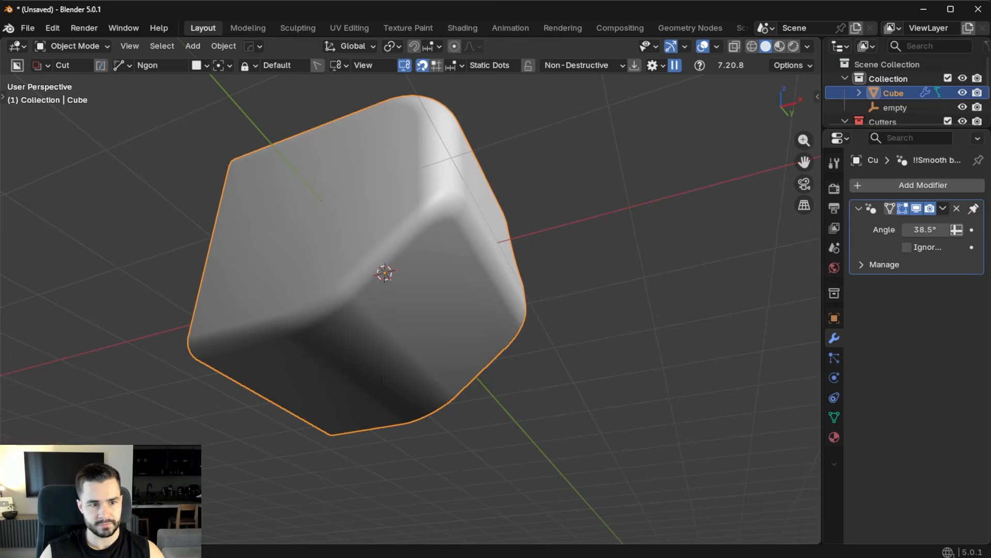
middle_drag(594, 439, 537, 310)
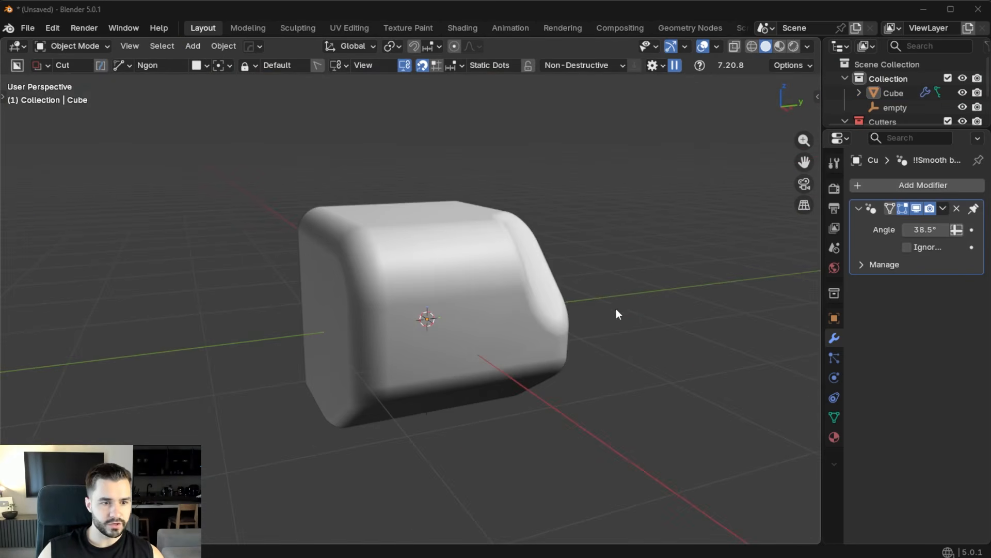
middle_drag(617, 310, 624, 308)
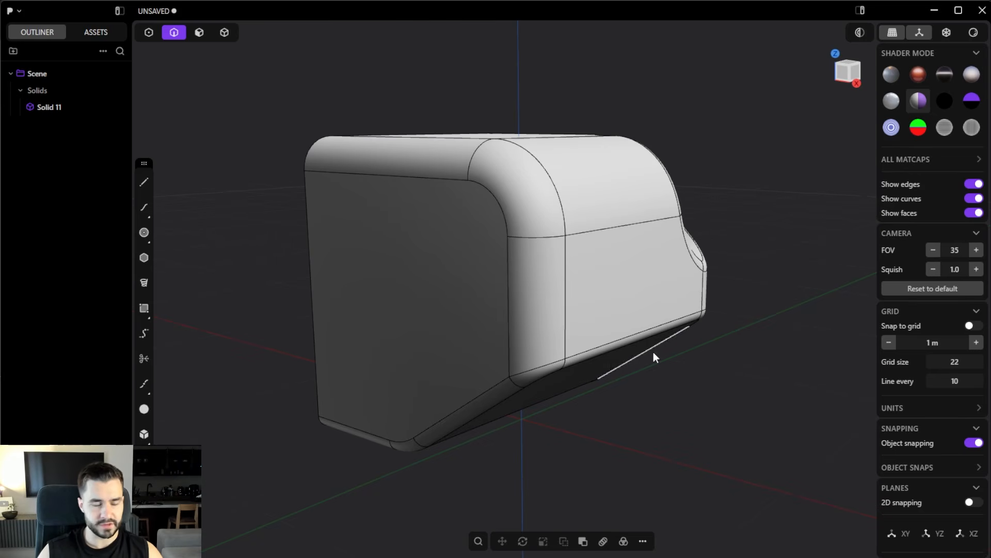
scroll(761, 346, down, 5)
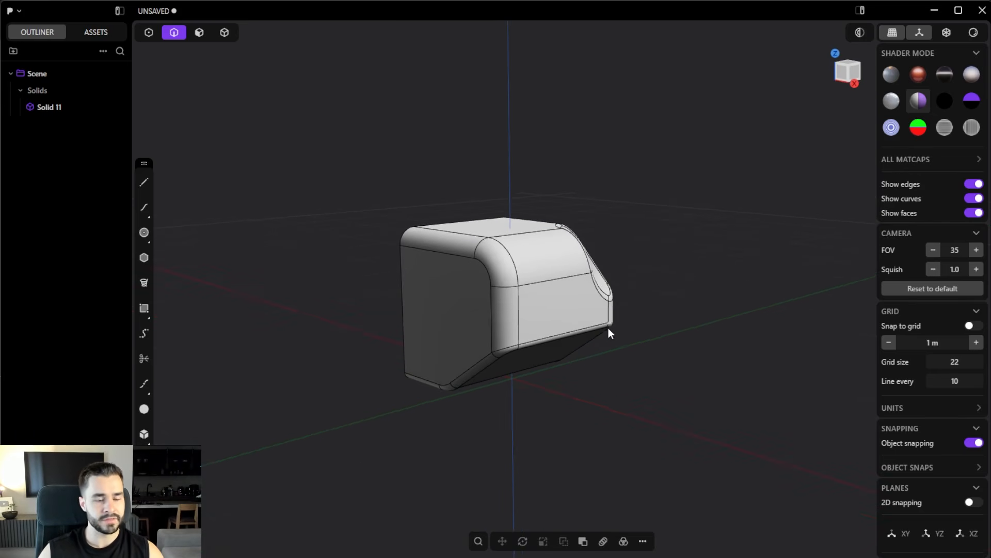
shift+middle_drag(609, 329, 553, 323)
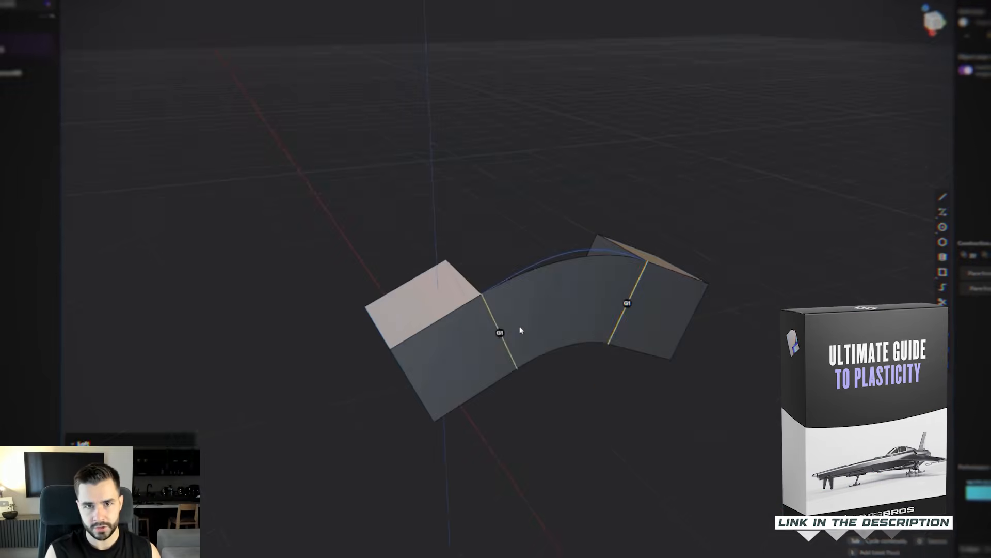
key(alt+x)
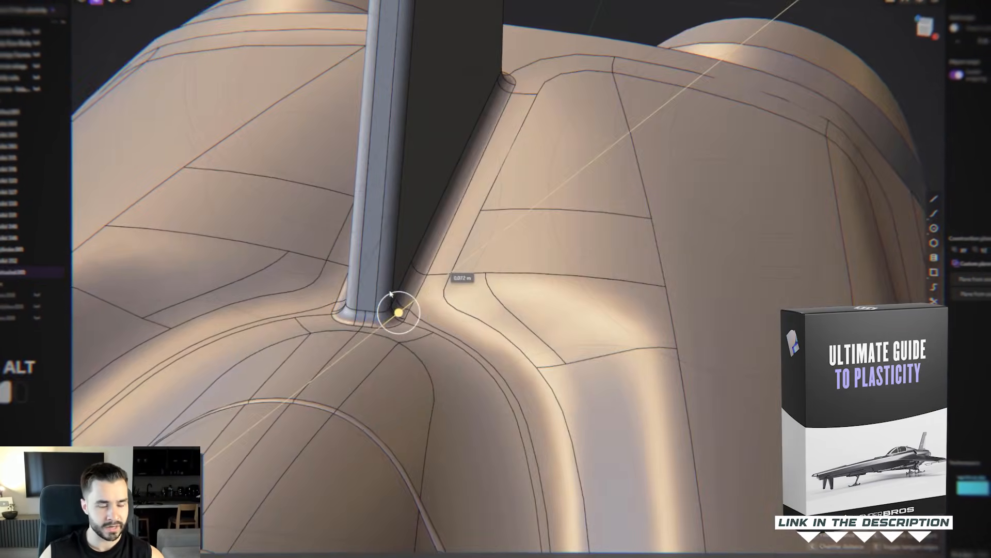
scroll(391, 293, down, 3)
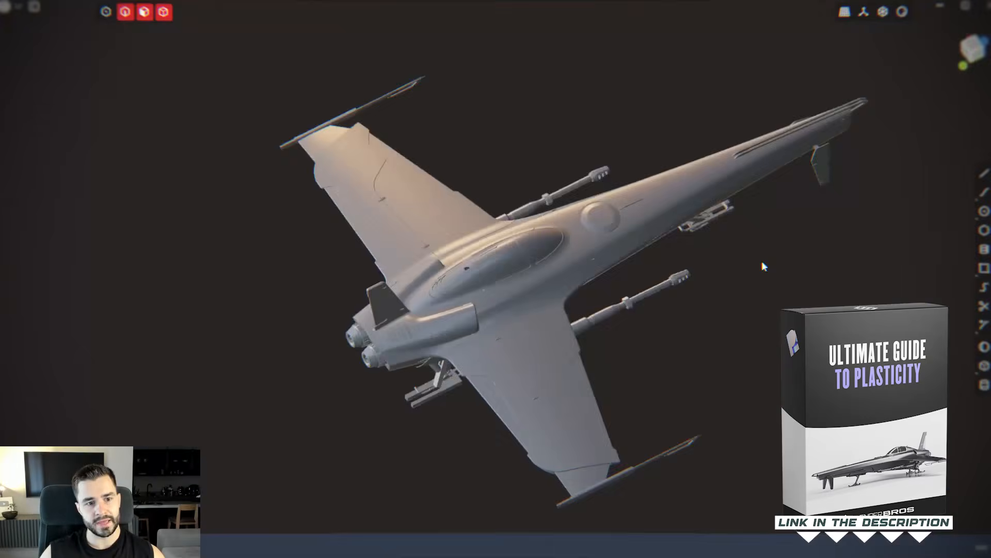
middle_drag(699, 264, 546, 242)
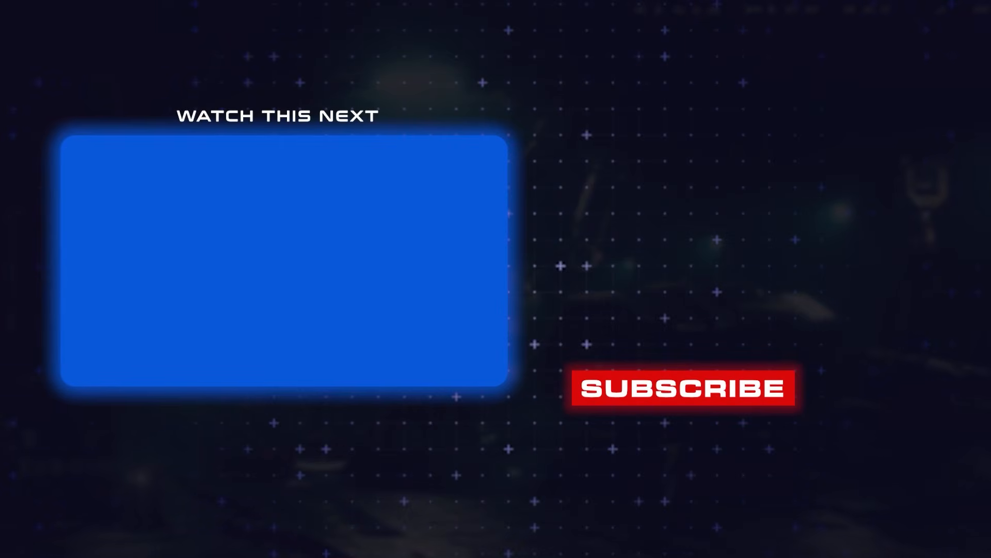